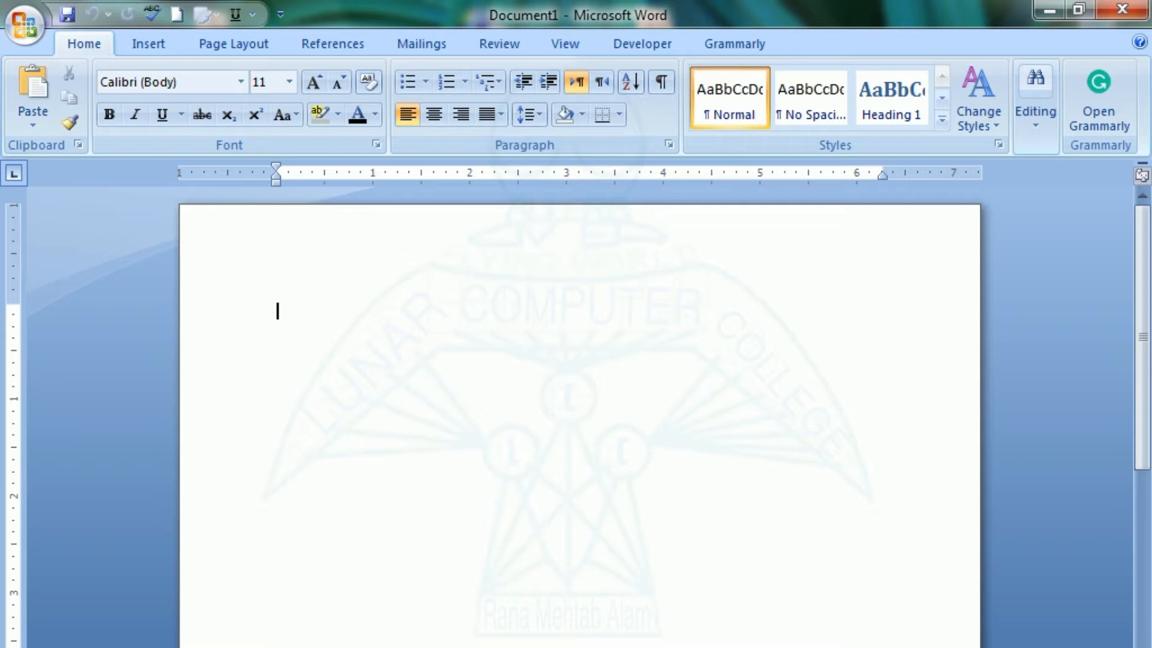
- Set the page to A4 paper size with Narrow 0.5" margins
left_click(240, 46)
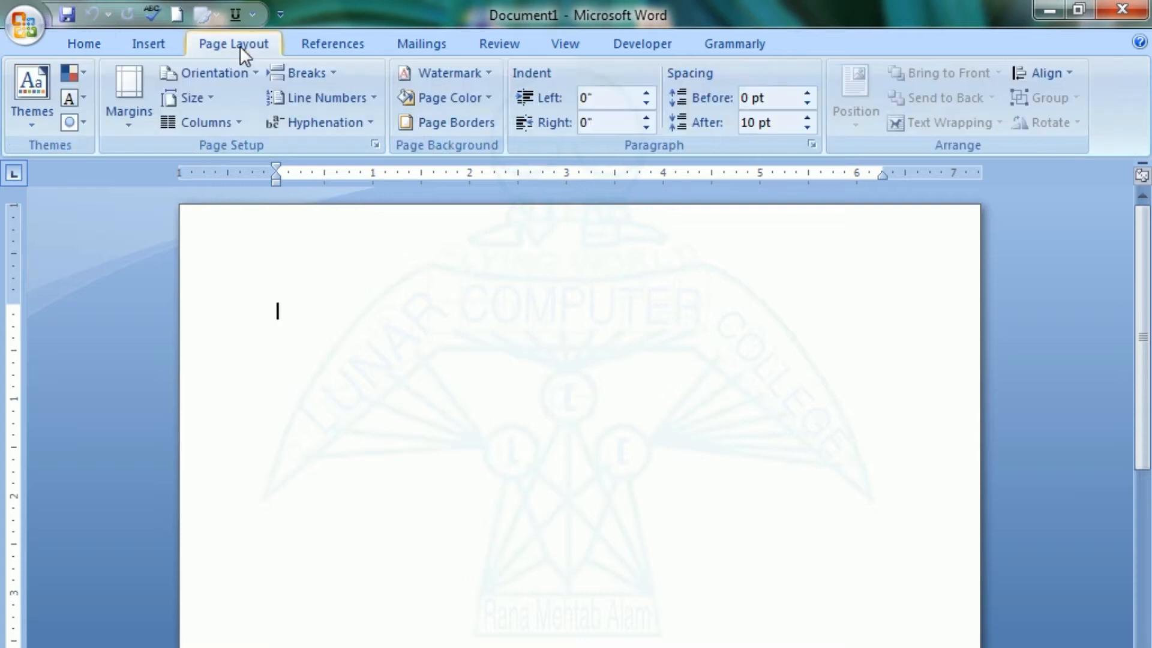
left_click(217, 102)
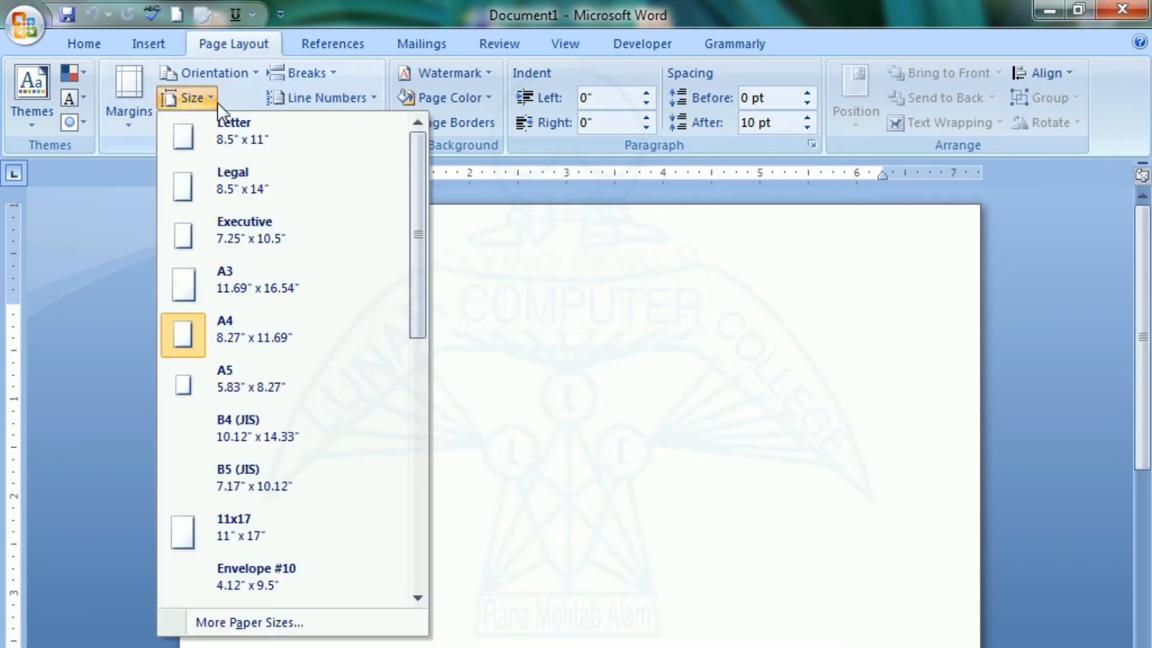
left_click(261, 330)
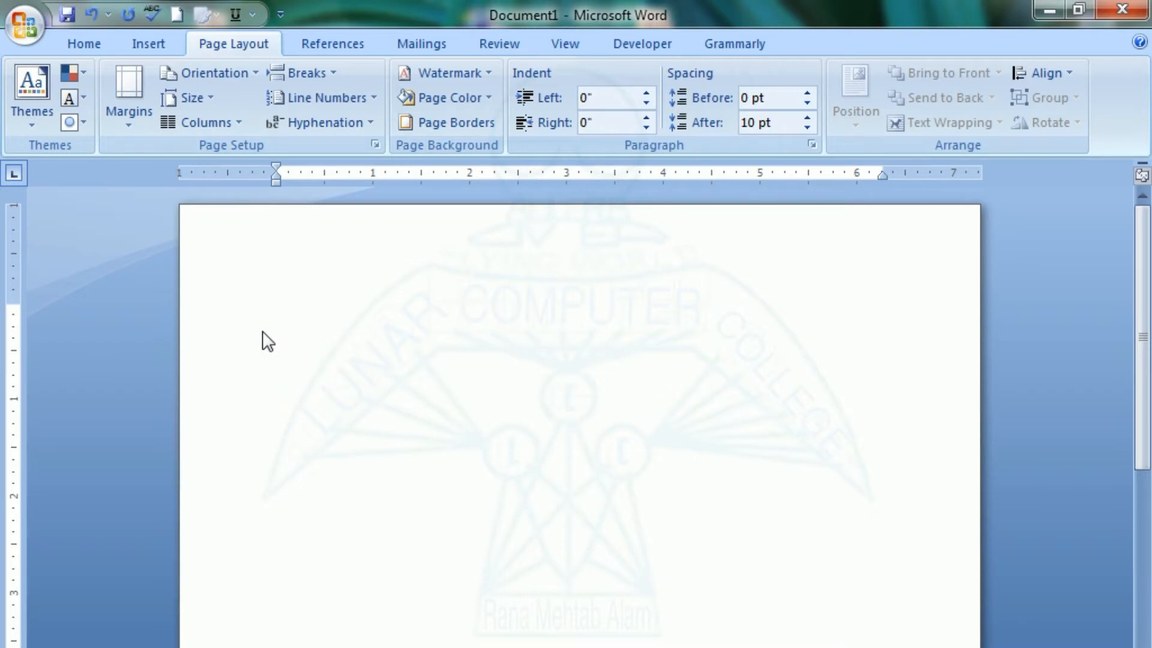
left_click(127, 95)
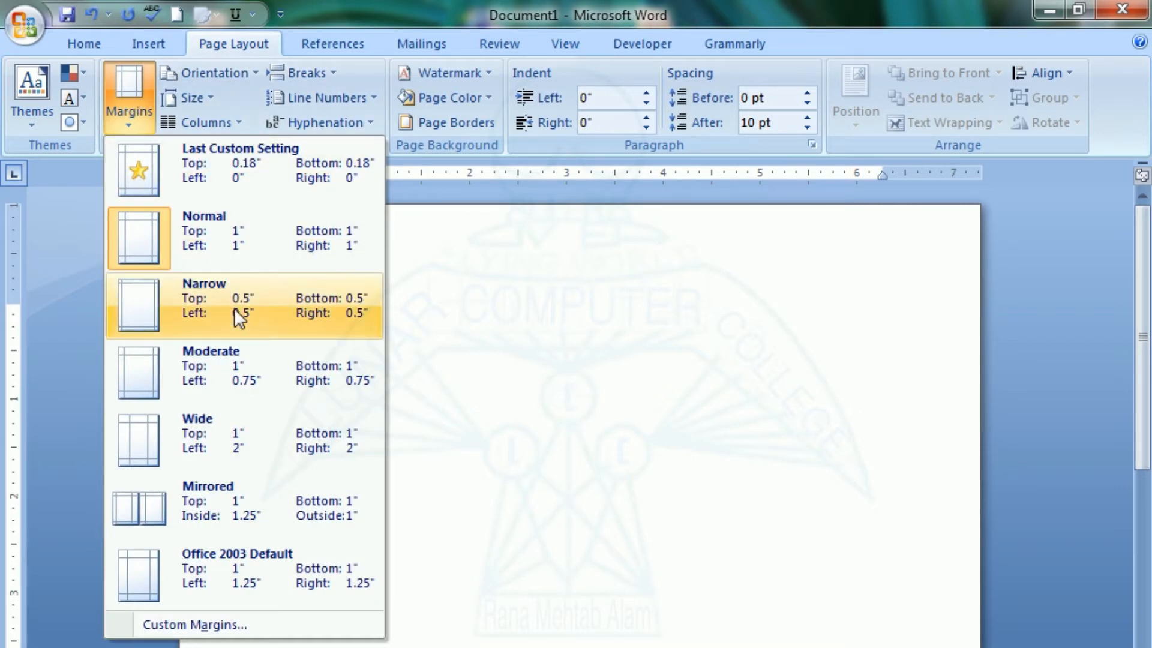
left_click(273, 308)
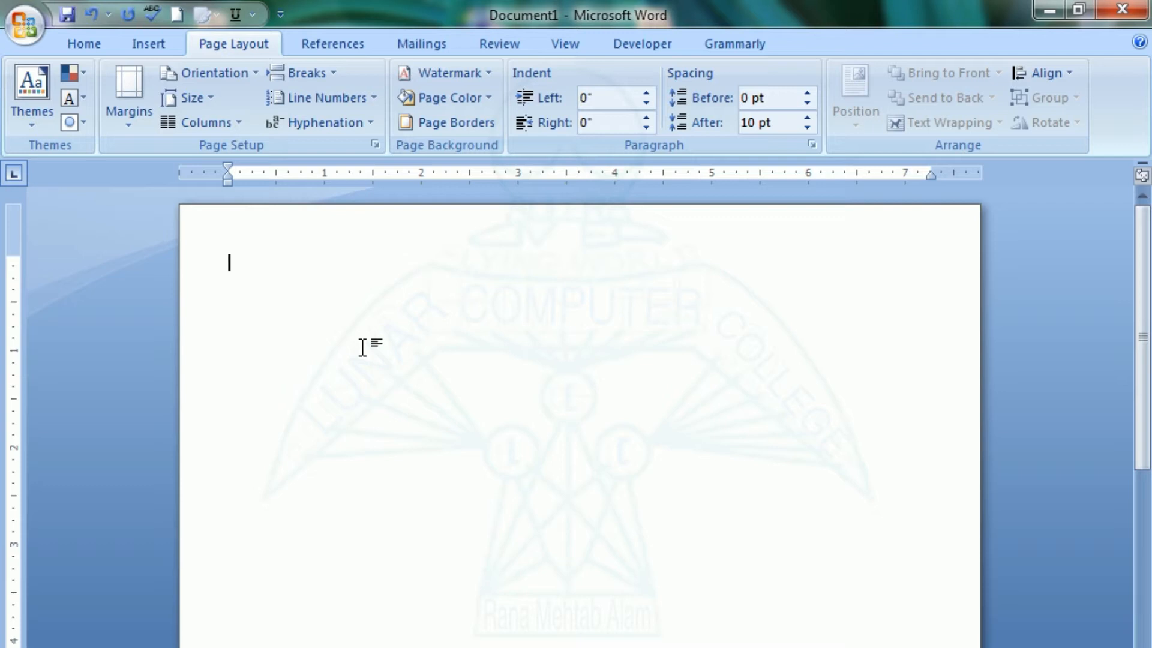
- Draw a text box about 7.33" wide and 1.43" high across the top of the page between the margins
left_click(146, 43)
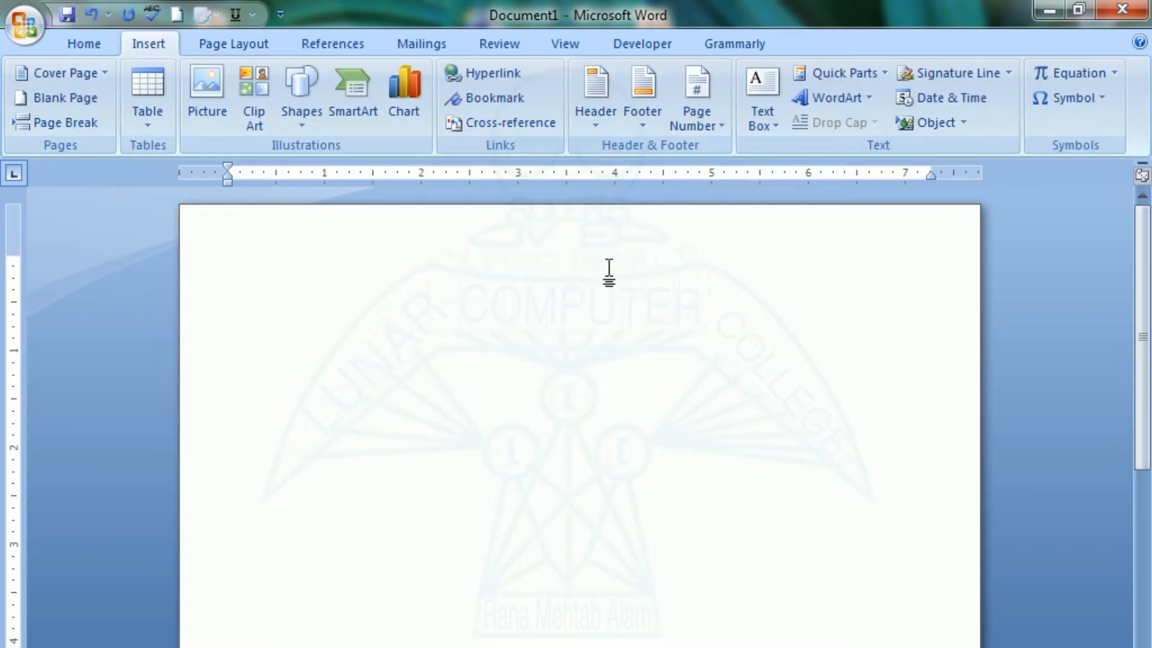
left_click(766, 128)
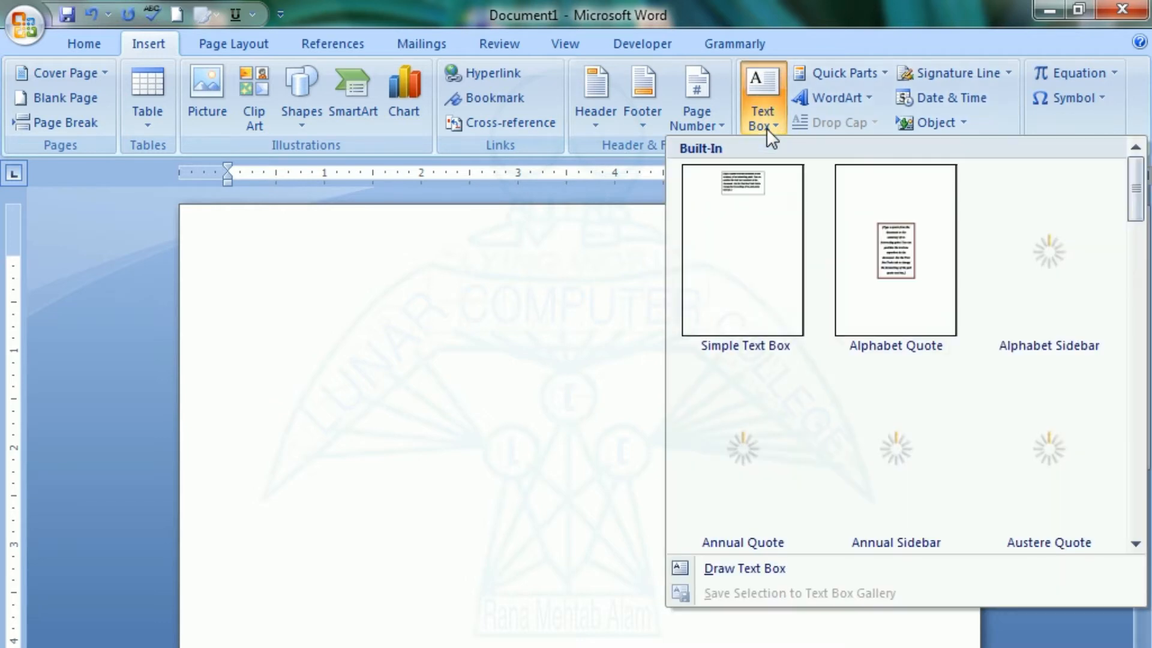
left_click(738, 570)
left_click_drag(229, 276, 940, 408)
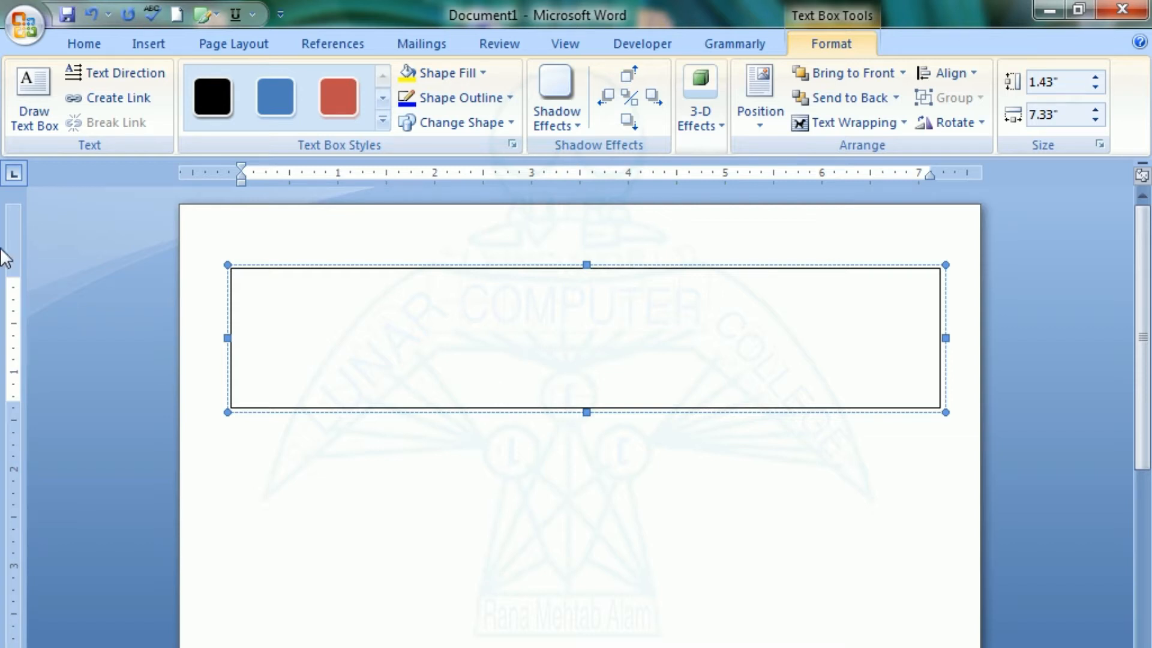
- Set the text box paragraph to right-to-left direction and enter the Urdu heading "خوشخبری"
left_click(91, 42)
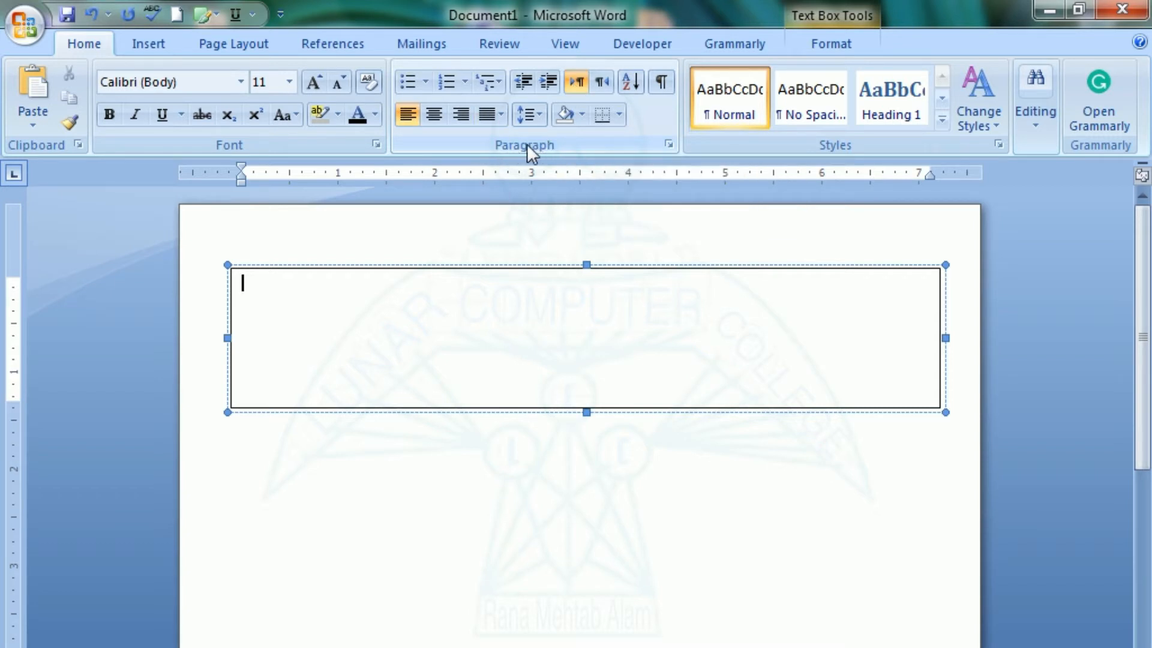
left_click(602, 81)
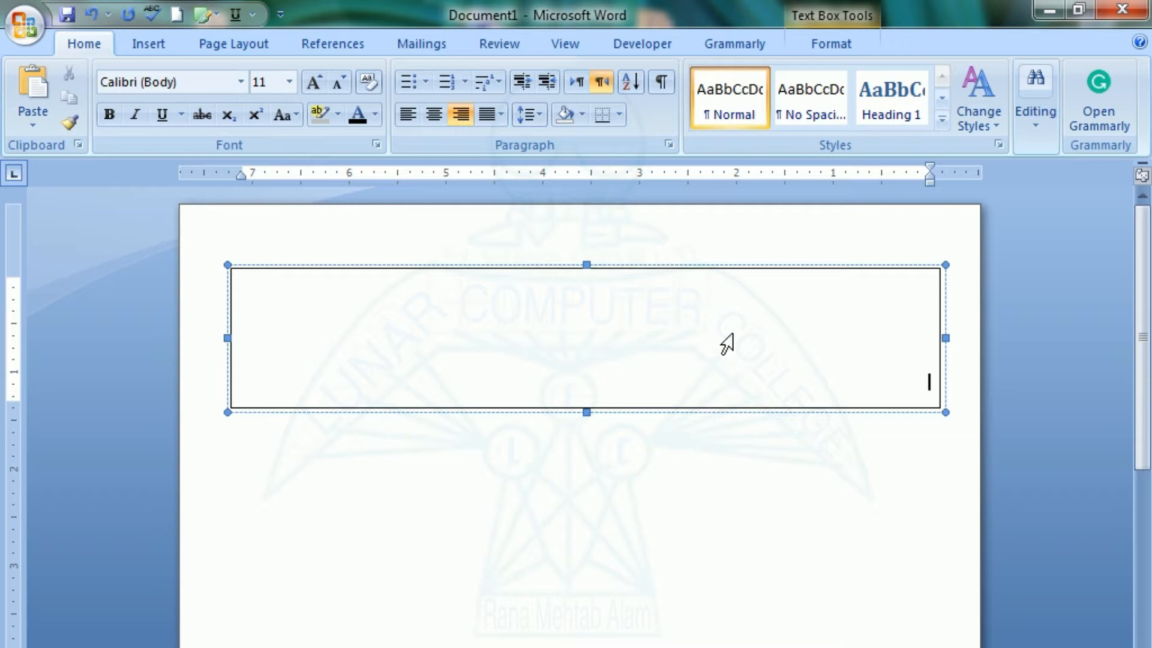
key("alt+shift")
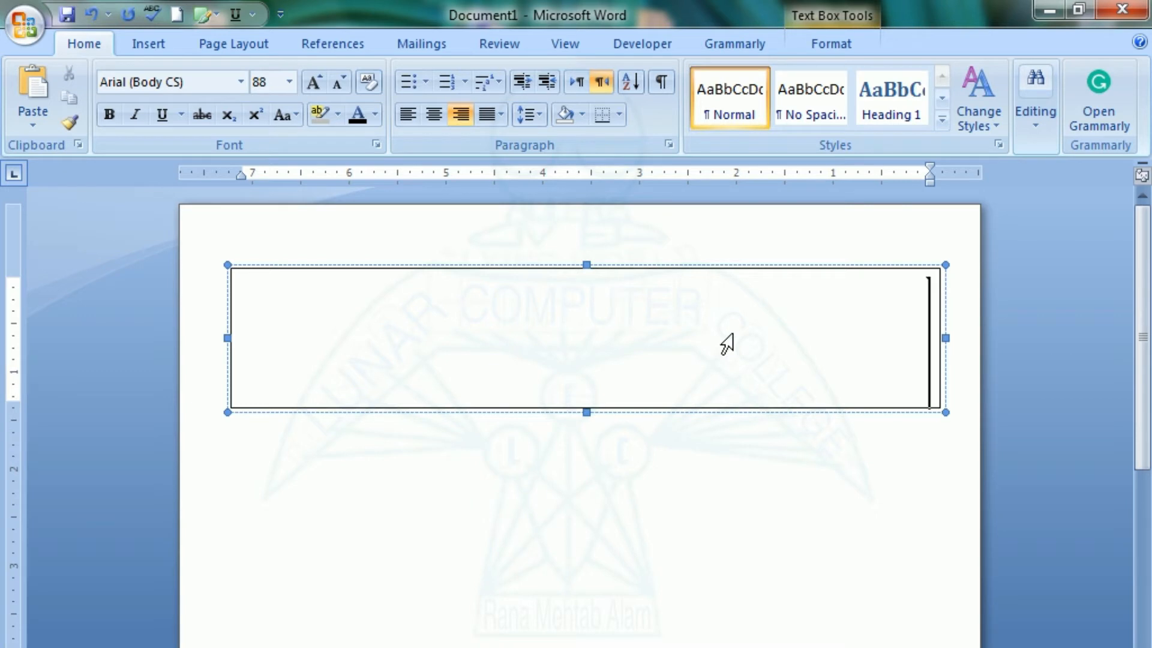
type("خ")
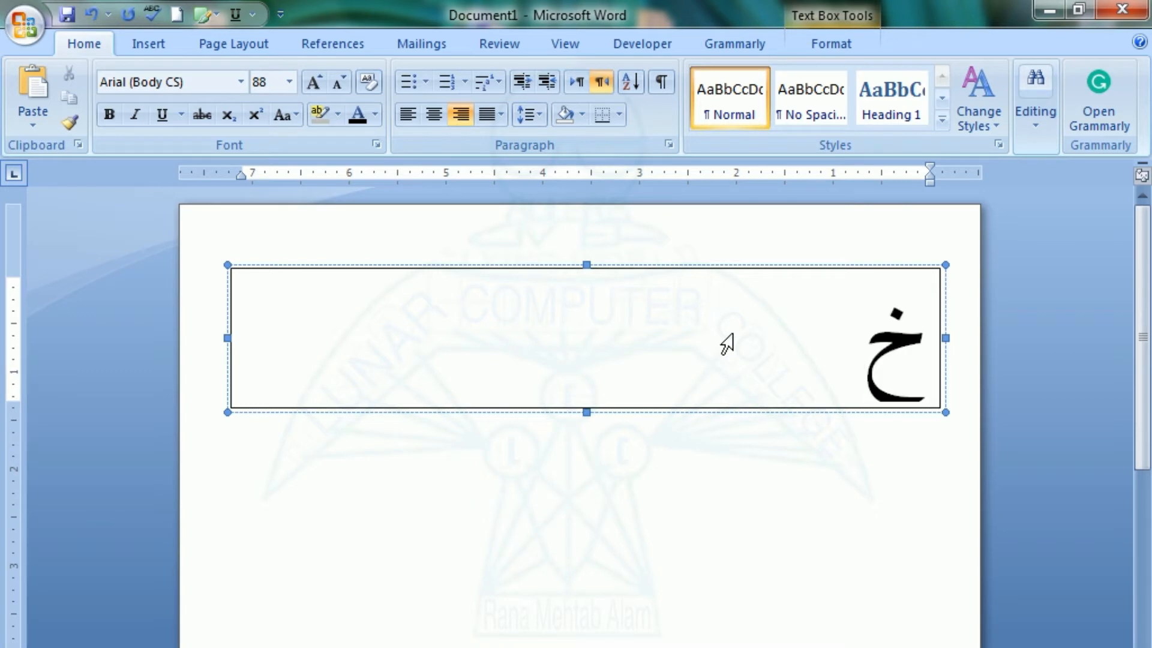
type("و")
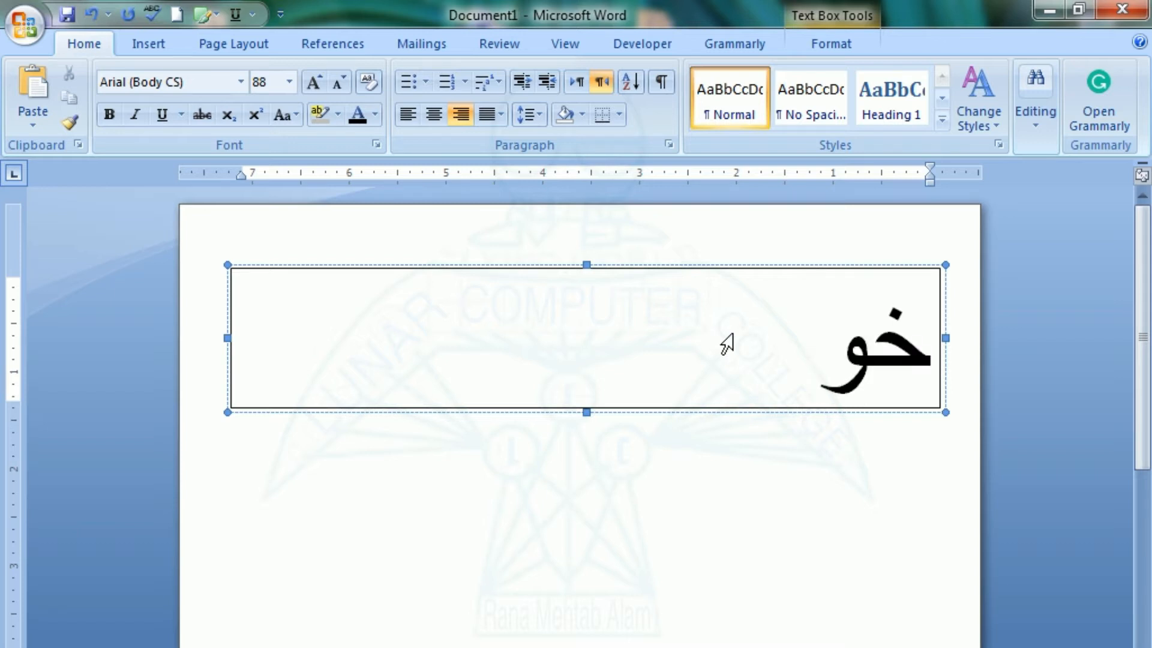
type("شخبری")
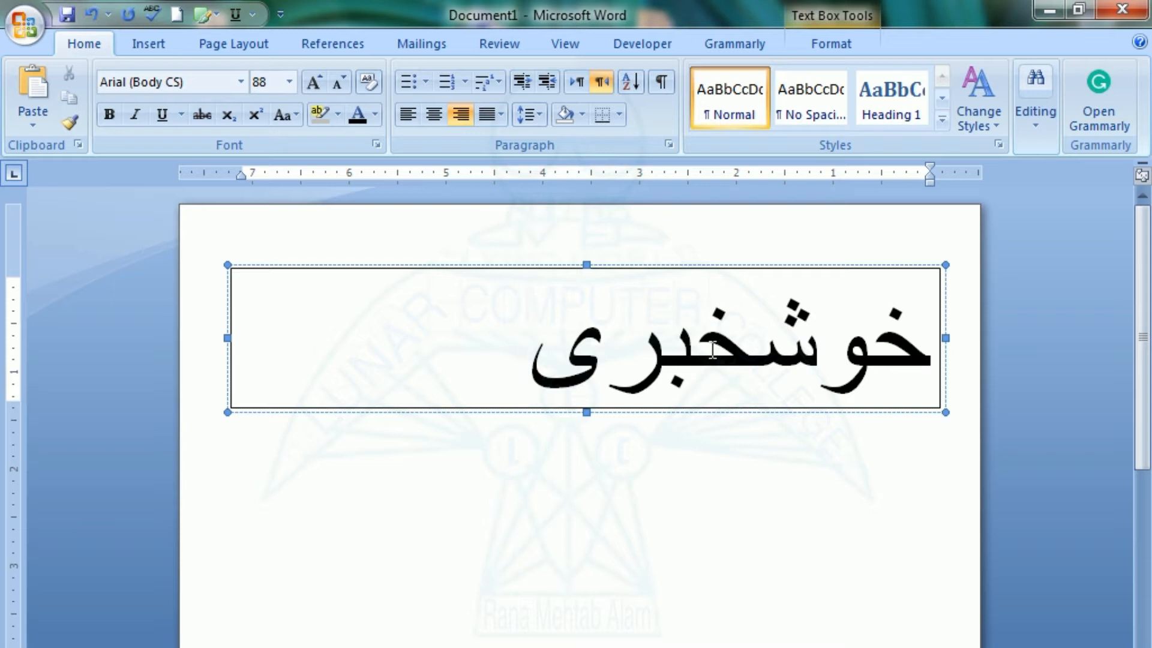
- Centre the Urdu heading in the text box and set its font to _PDMS_Sukkur
triple_click(666, 350)
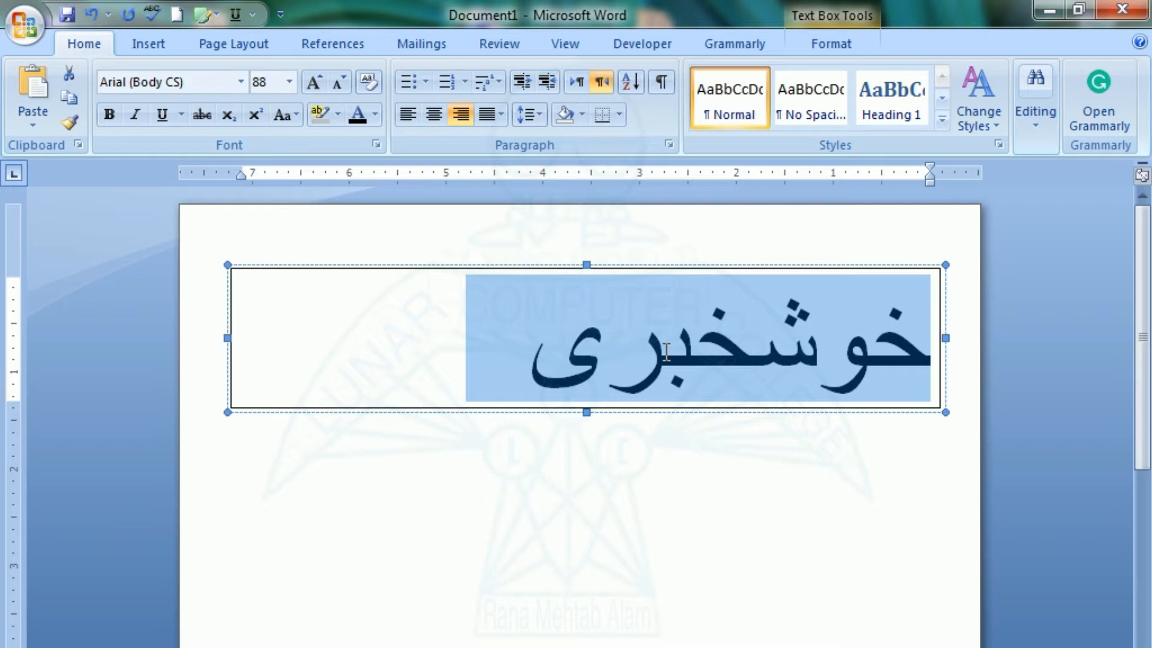
key("ctrl+e")
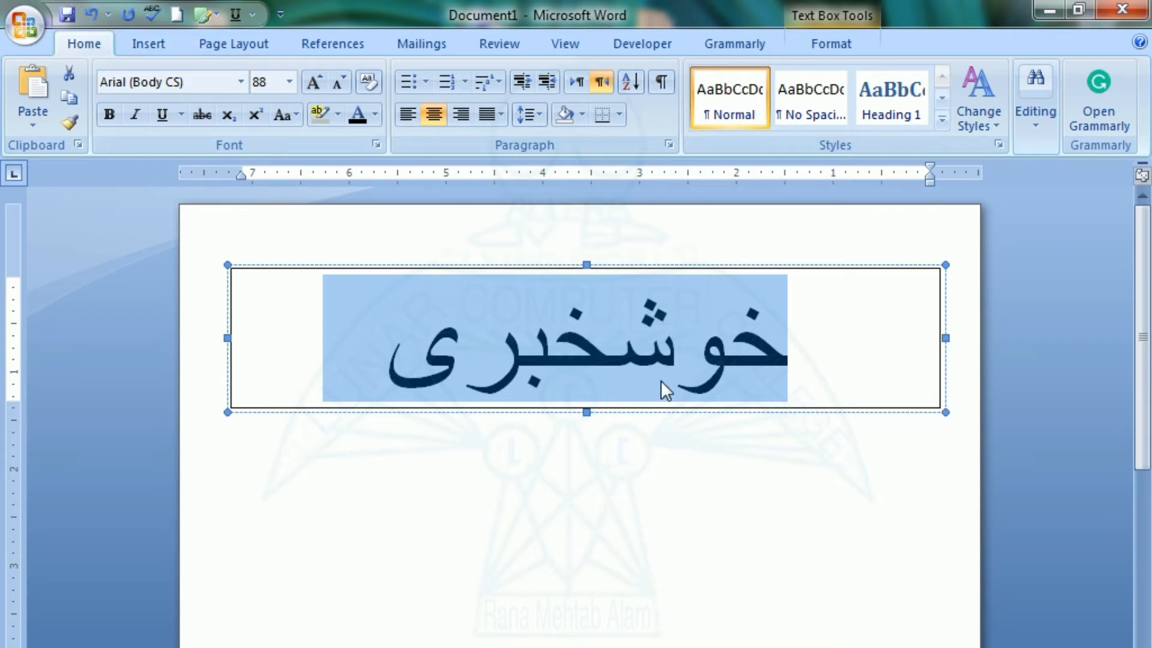
left_click(240, 82)
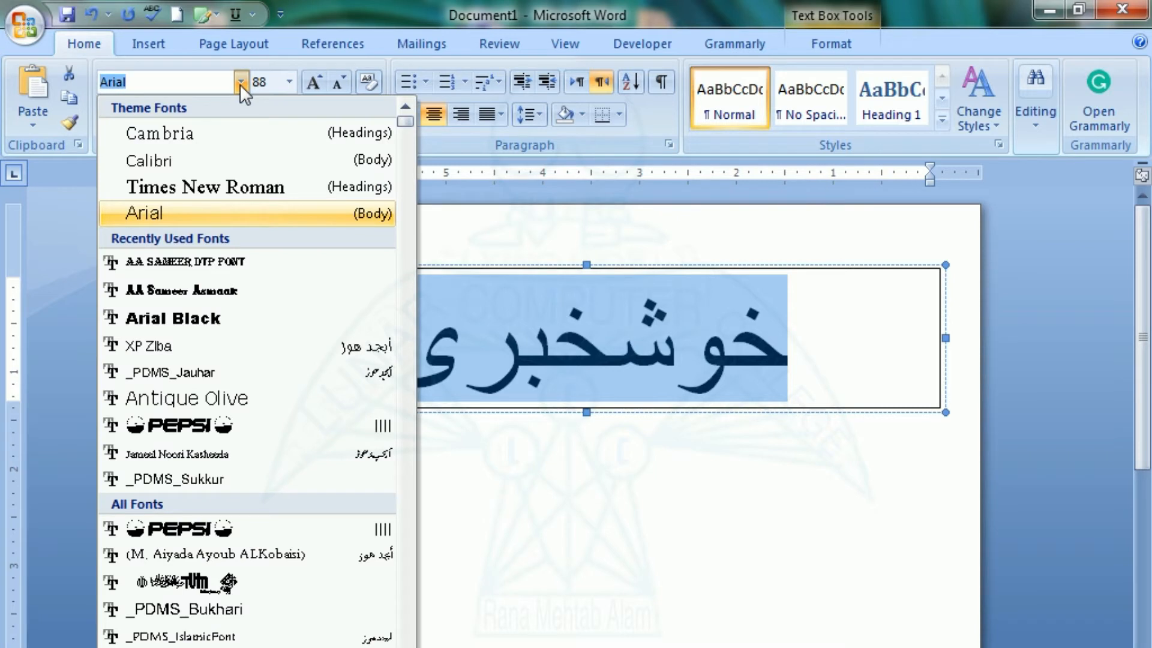
key("Down")
key("Down")
key("Down")
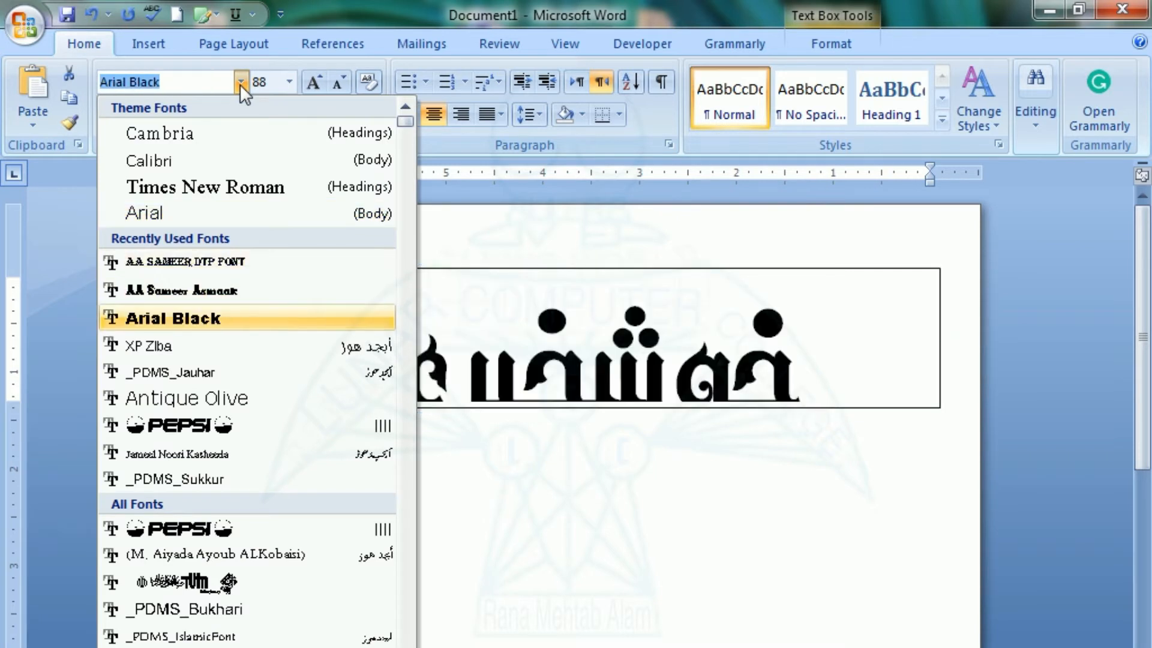
key("Down")
key("Down")
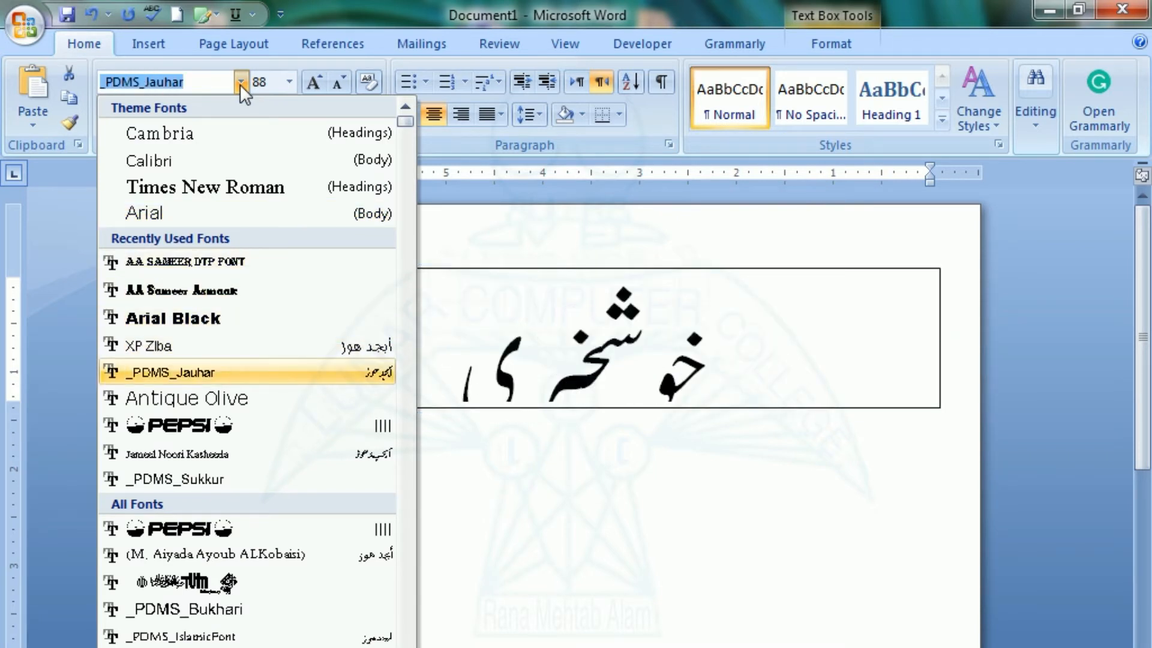
key("Down")
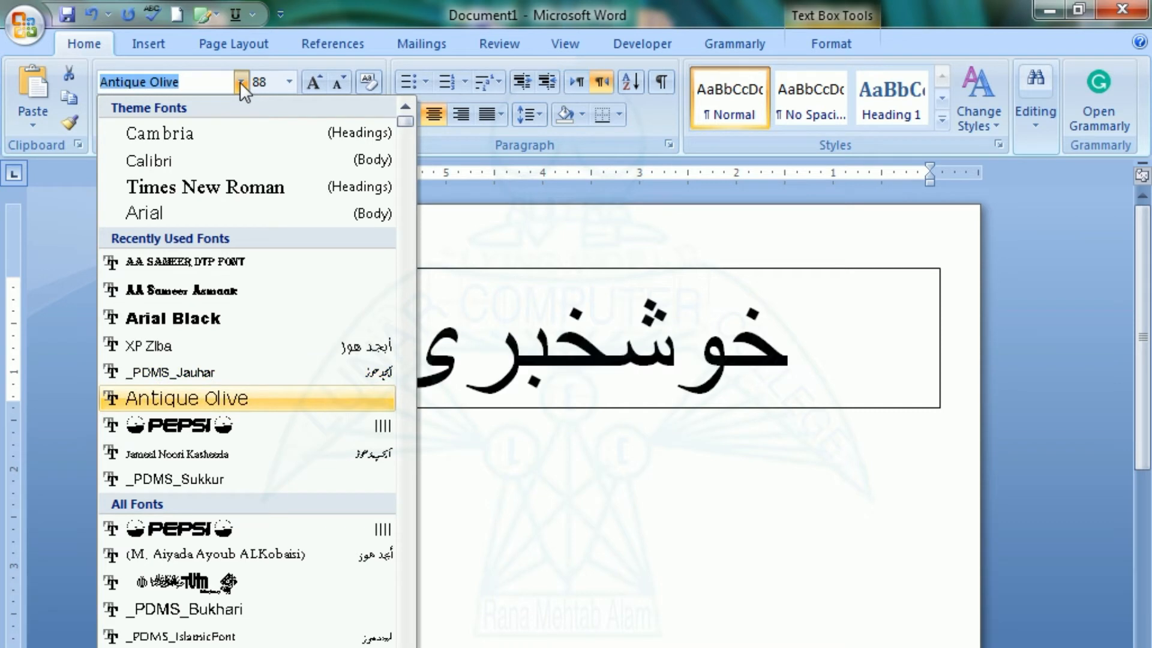
key("Down")
key("Down")
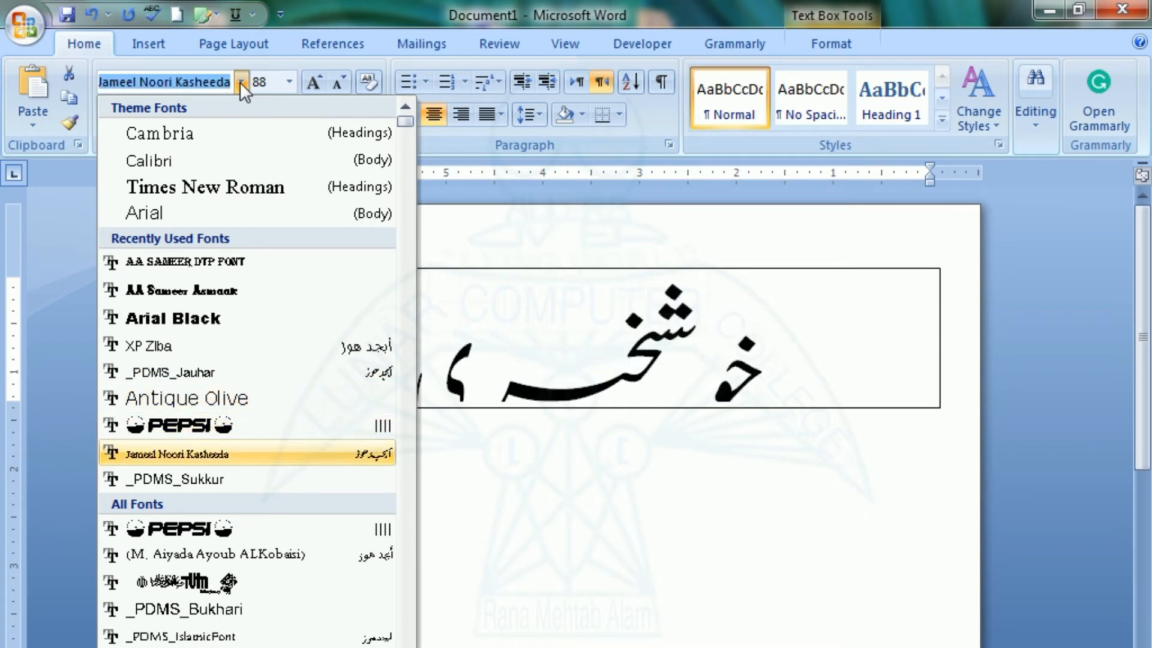
key("Down")
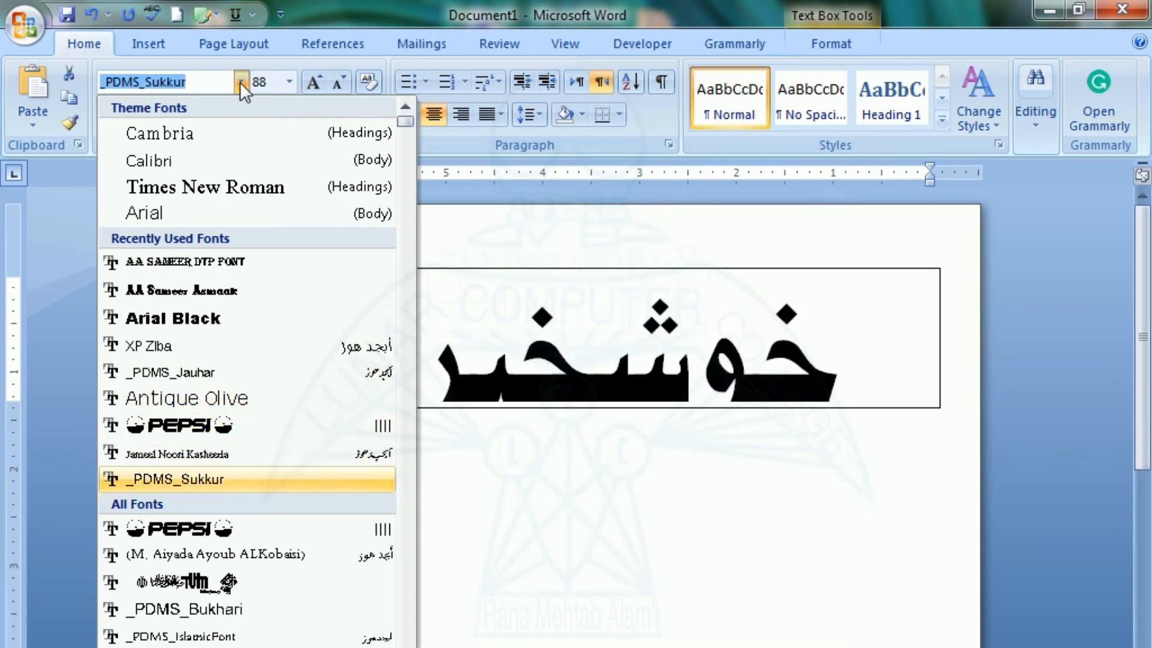
key("Return")
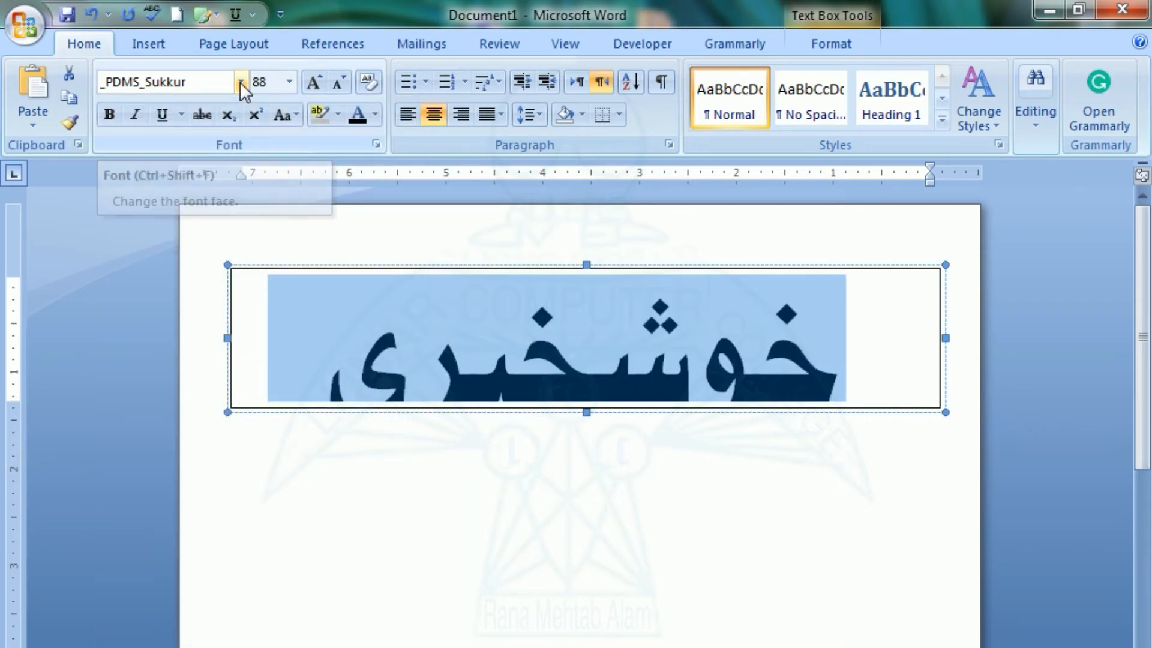
- Reduce the heading's font size to 68
key("ctrl+bracketleft")
key("ctrl+bracketleft")
key("ctrl+bracketleft")
key("ctrl+bracketleft")
key("ctrl+bracketleft")
key("ctrl+bracketleft")
key("ctrl+bracketleft")
key("ctrl+bracketleft")
key("ctrl+bracketleft")
key("ctrl+bracketleft")
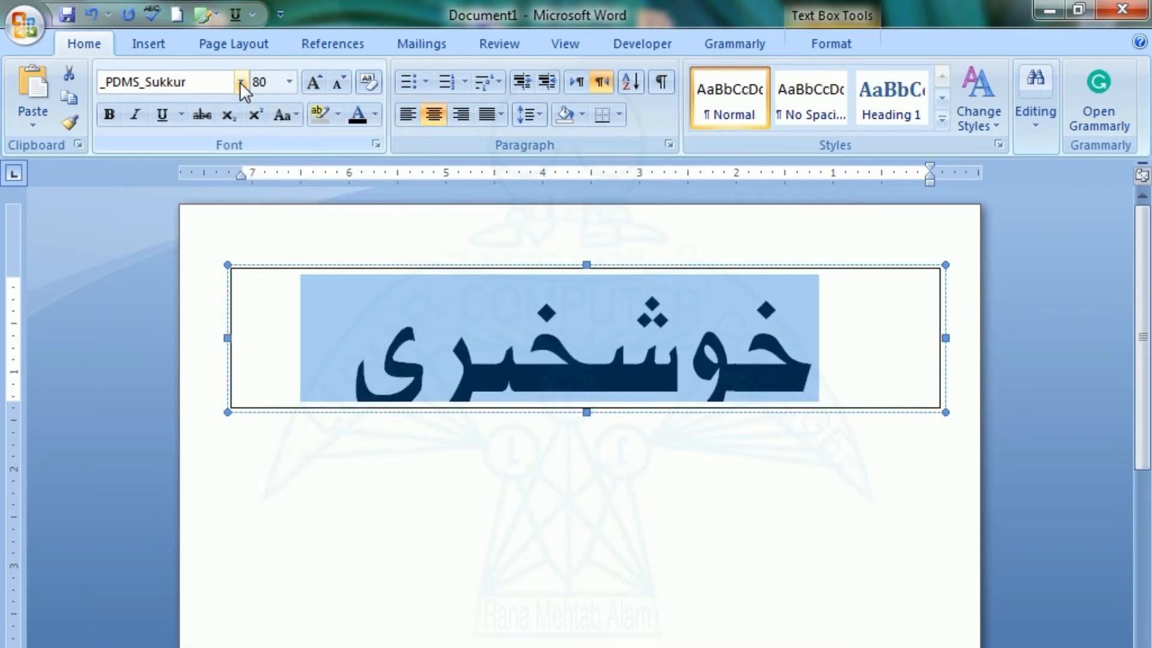
key("ctrl+bracketleft")
key("ctrl+bracketleft")
key("ctrl+bracketleft")
key("ctrl+bracketleft")
key("ctrl+bracketleft")
key("ctrl+bracketleft")
key("ctrl+bracketleft")
key("ctrl+bracketleft")
key("ctrl+bracketleft")
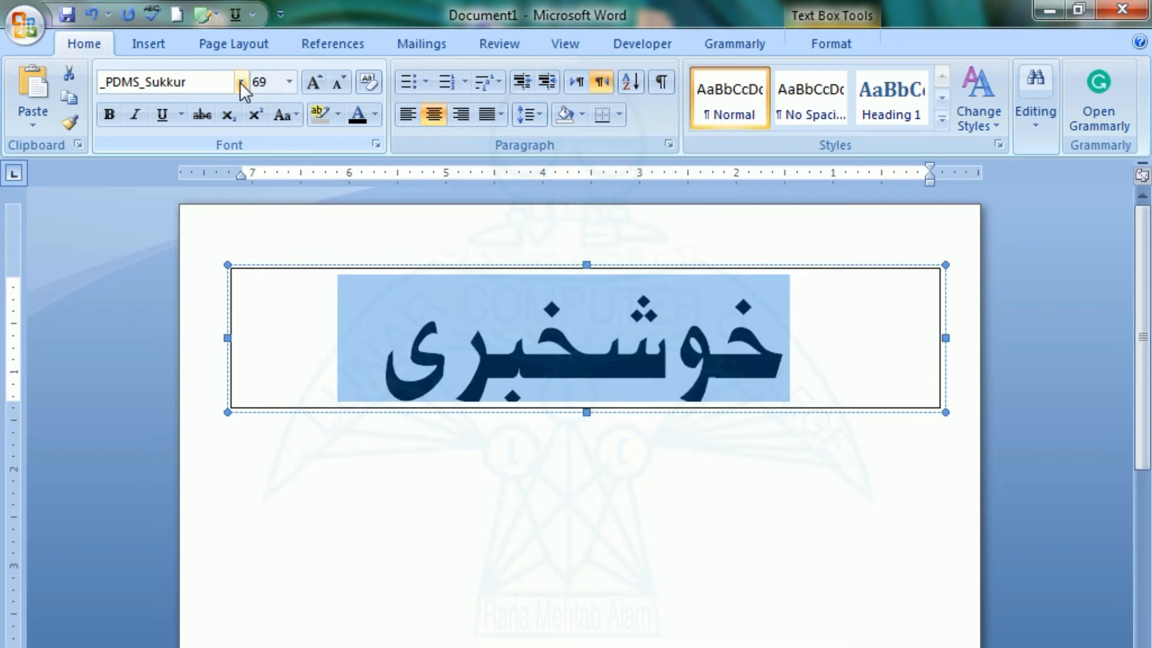
- Stretch the text box's lower edge downward to leave more room below the heading
left_click(504, 465)
left_click(527, 360)
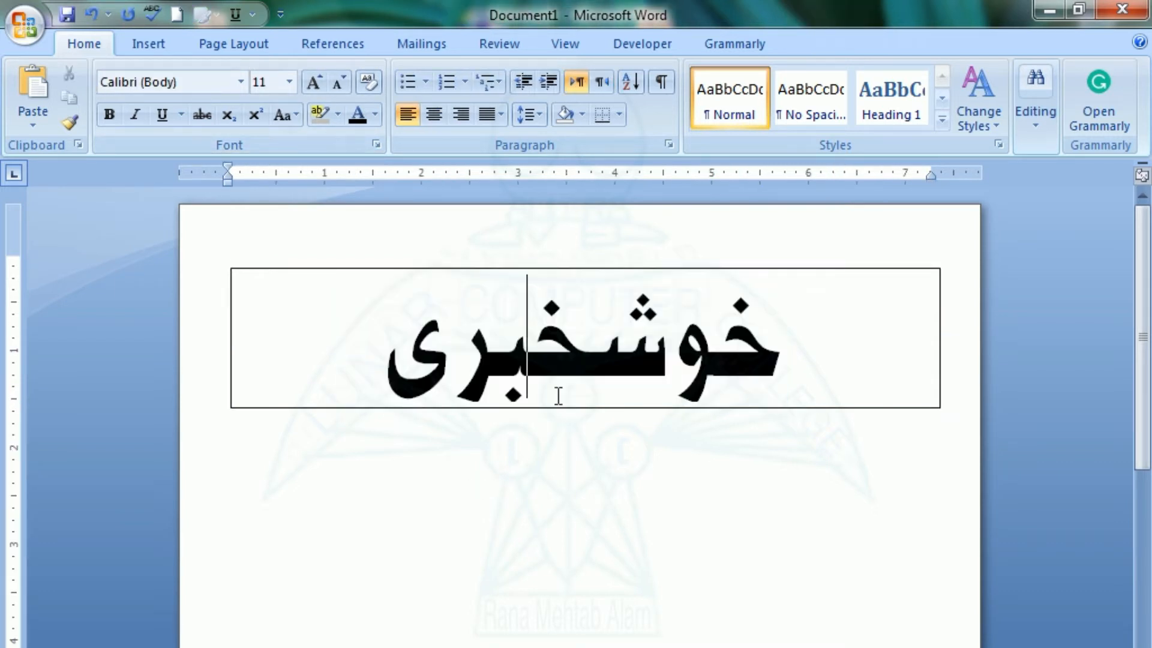
left_click_drag(586, 412, 588, 440)
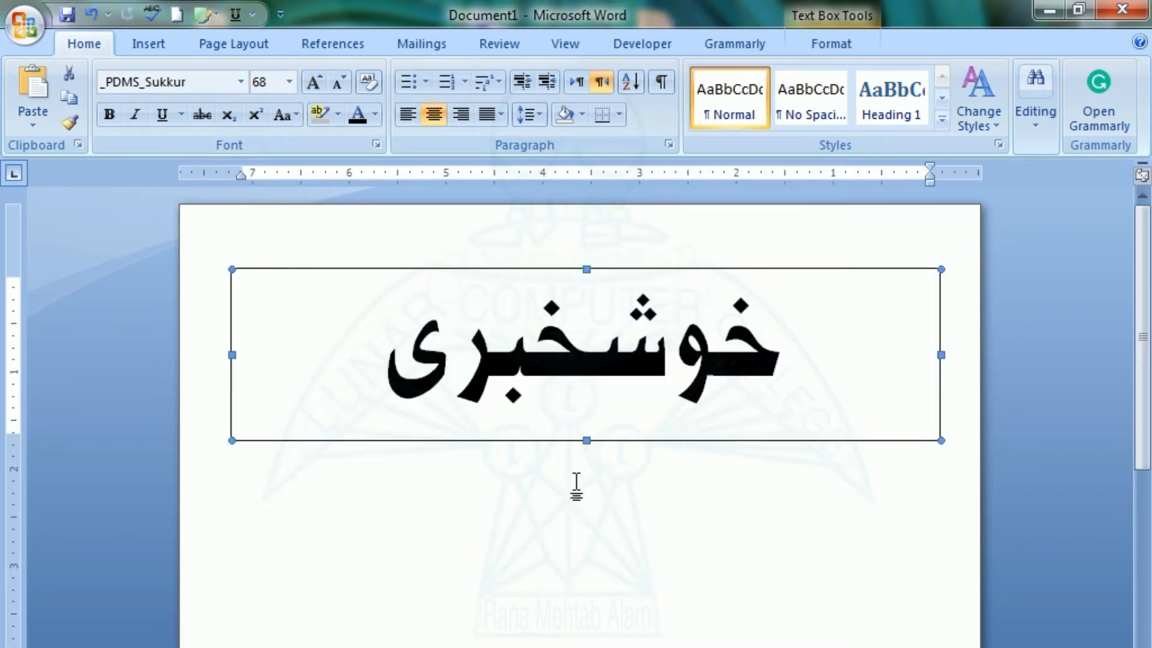
left_click(579, 484)
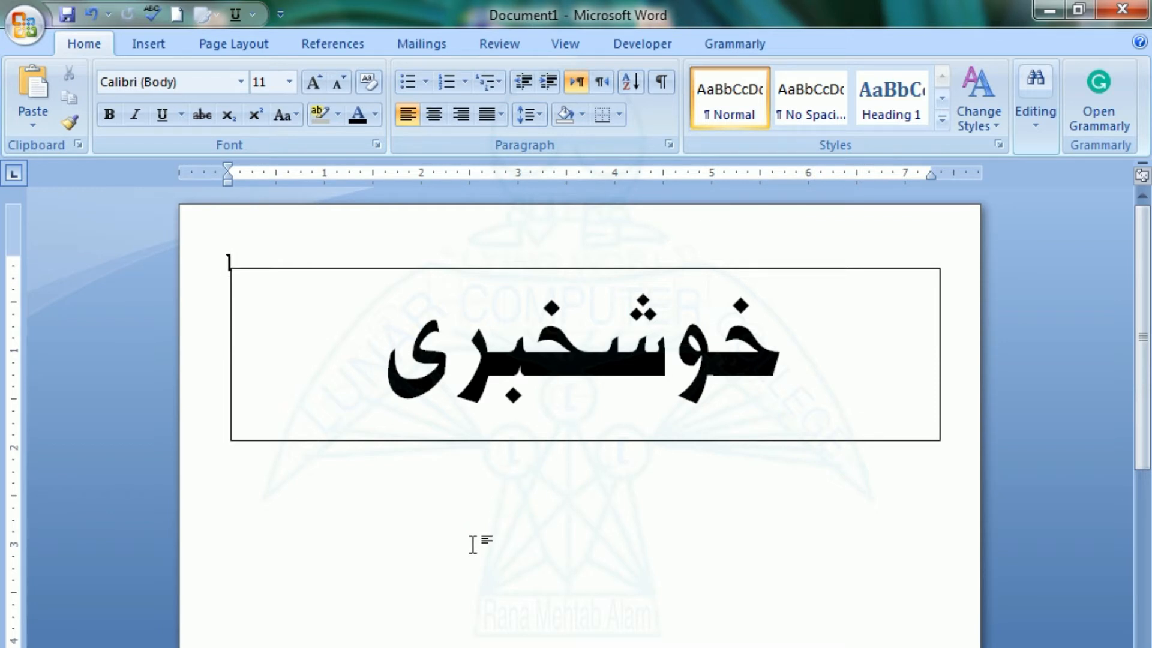
- Right-align the heading inside the text box
left_click(553, 438)
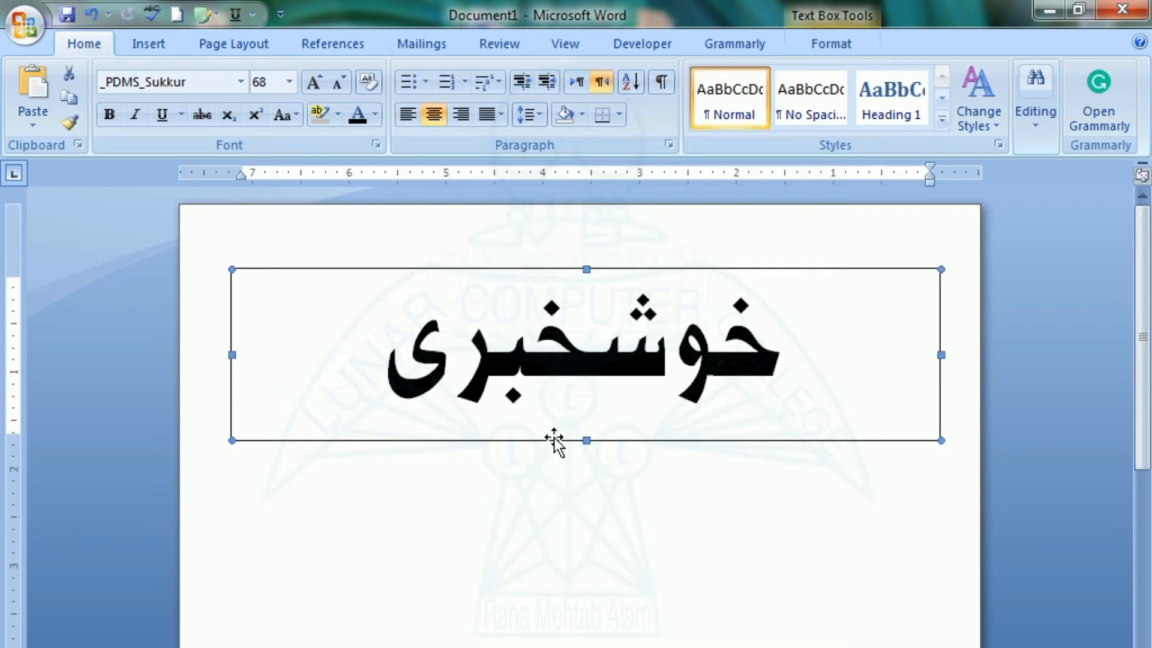
triple_click(560, 380)
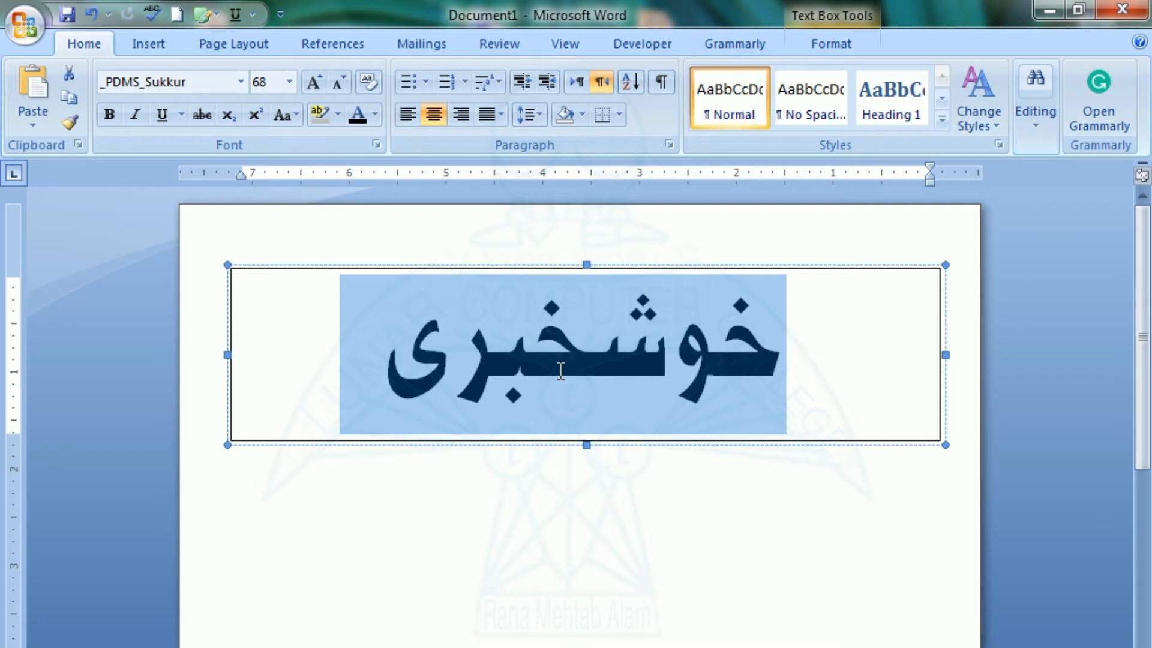
key("ctrl+r")
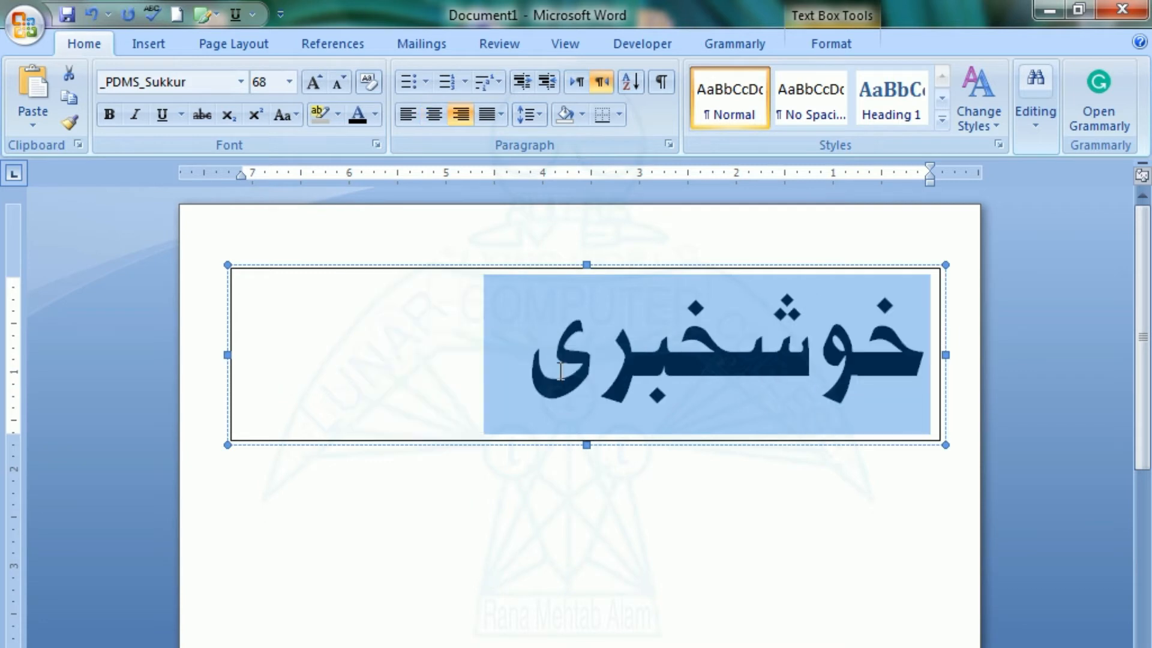
- Preview several fonts on the selected Urdu heading and apply _PDMS_Multan
left_click(240, 82)
key("Down")
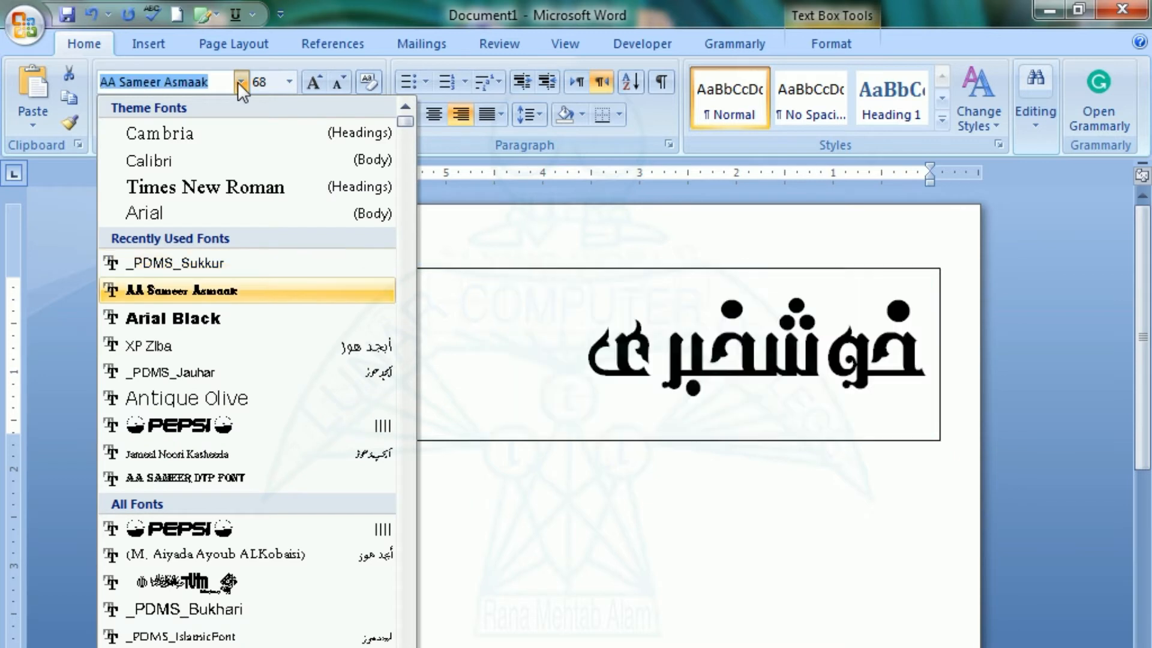
key("Down")
key("Down")
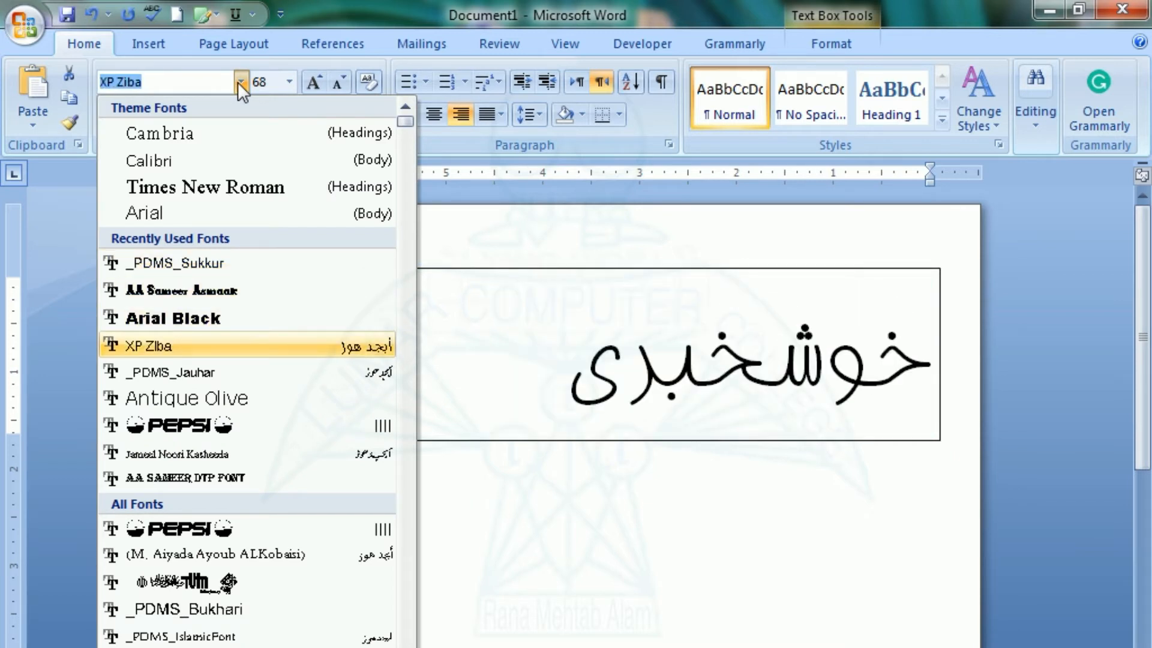
key("Down")
key("Down")
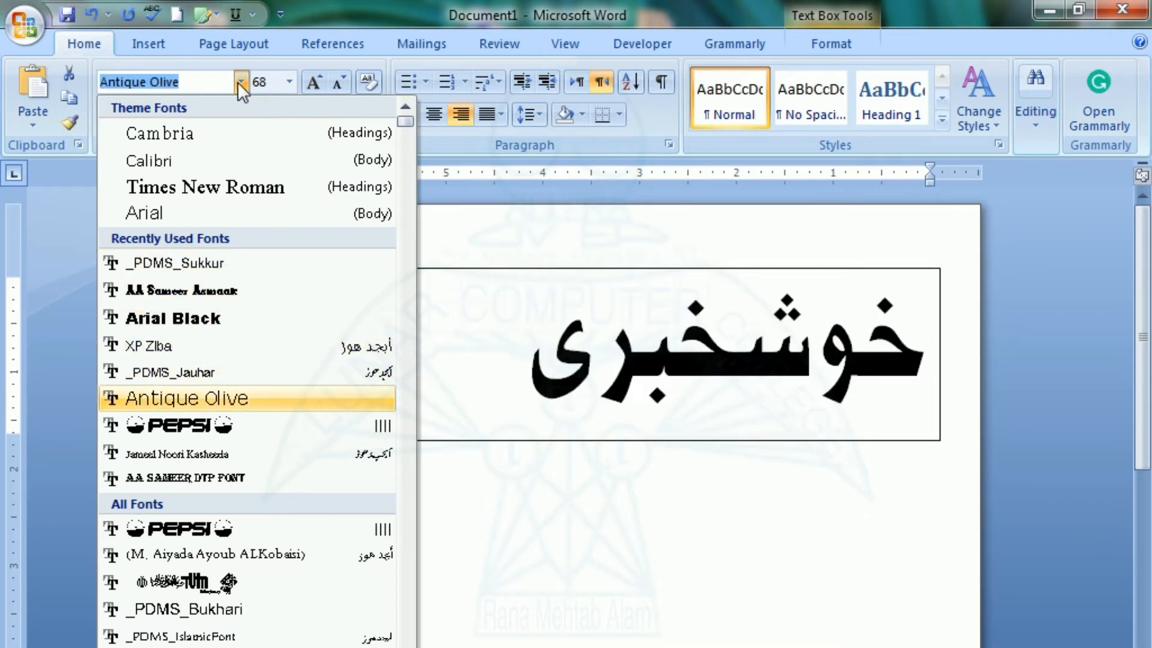
key("Down")
key("Down")
key("Down")
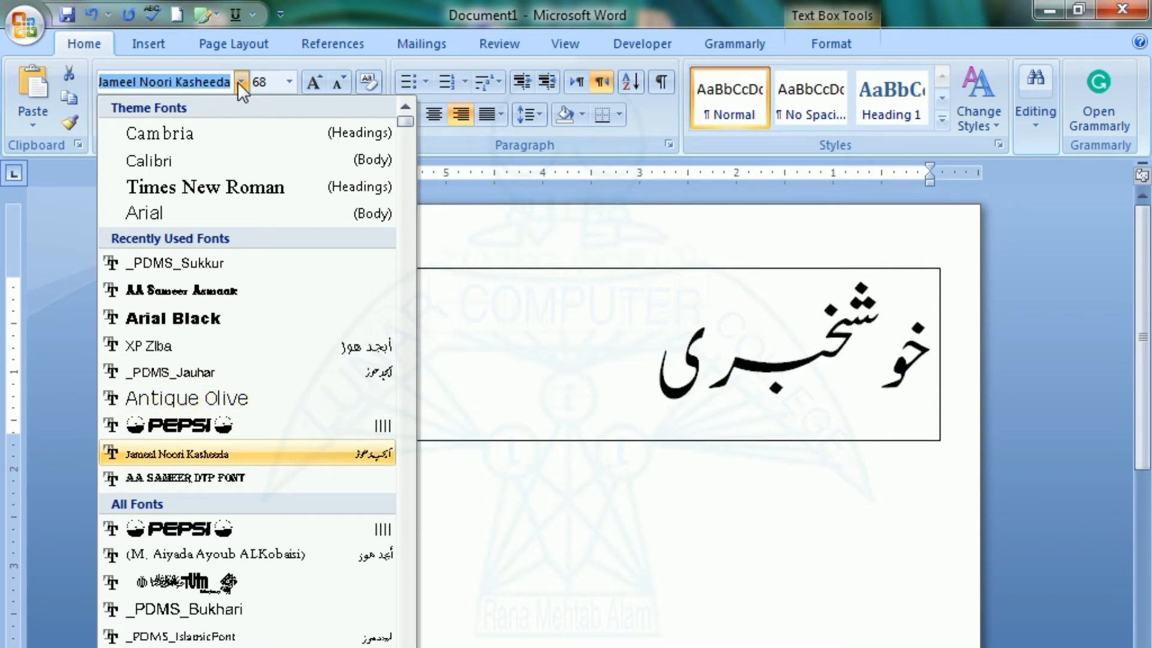
key("Down")
key("Down")
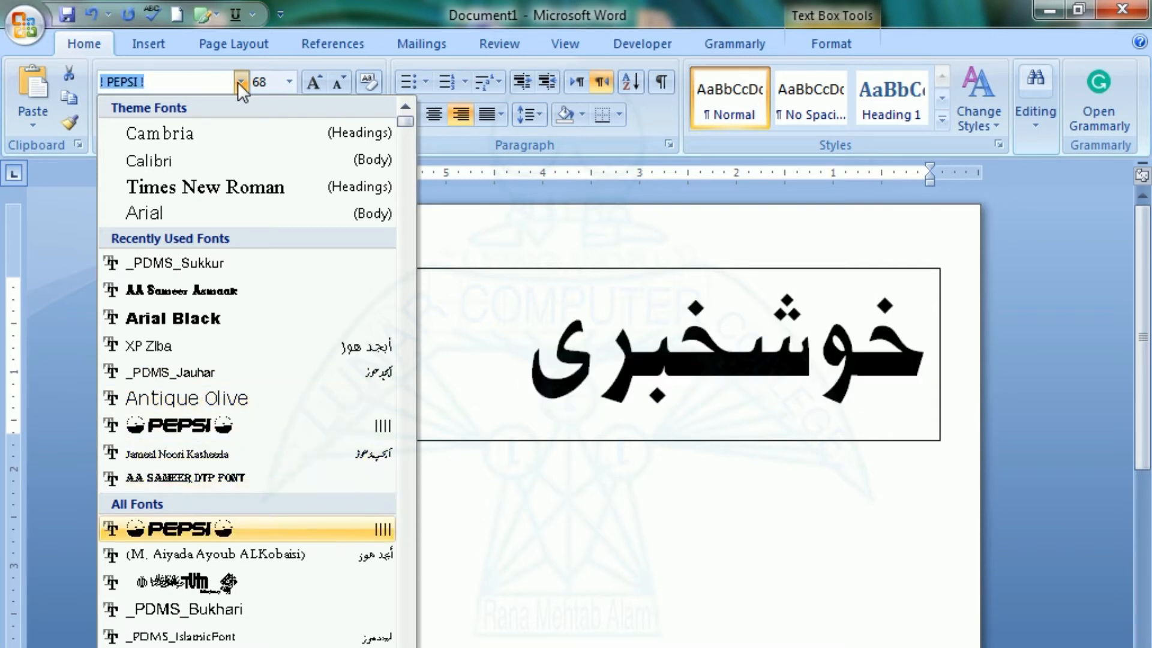
key("Down")
key("Down")
key("Down")
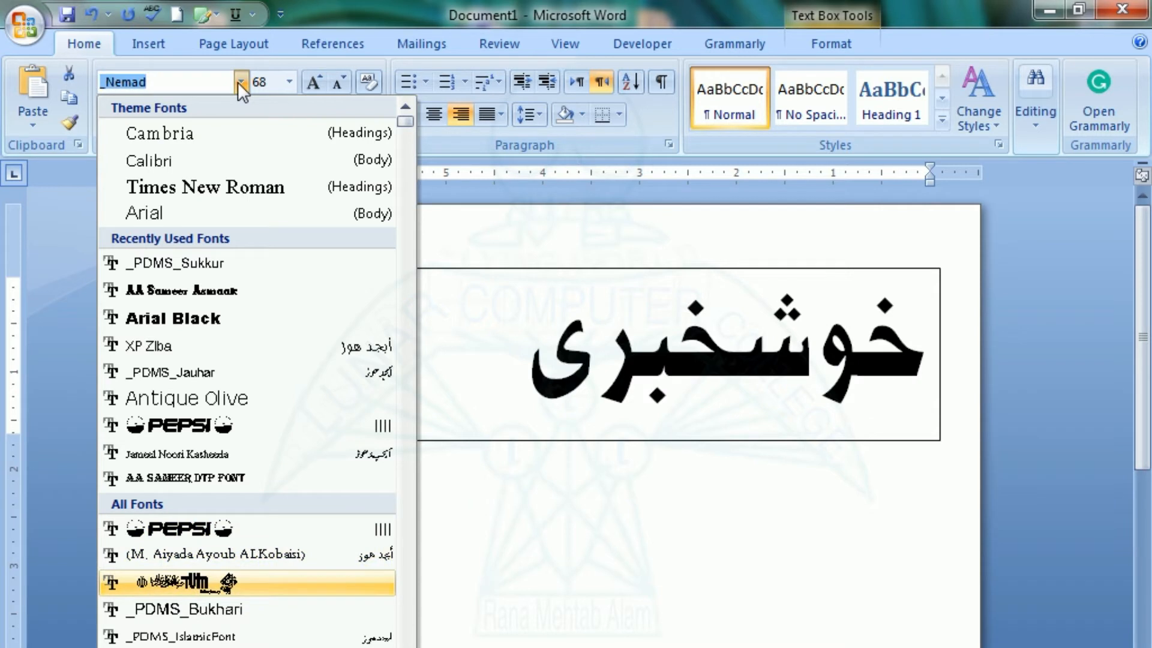
key("Down")
key("Down")
key("Down")
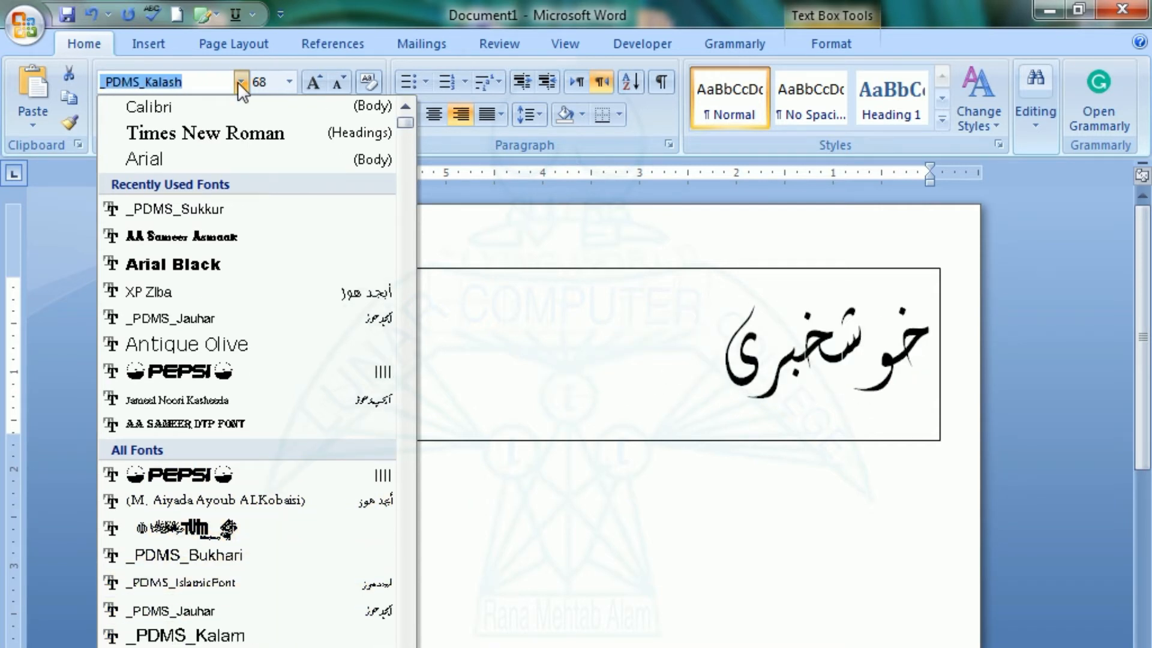
key("Down")
key("Down")
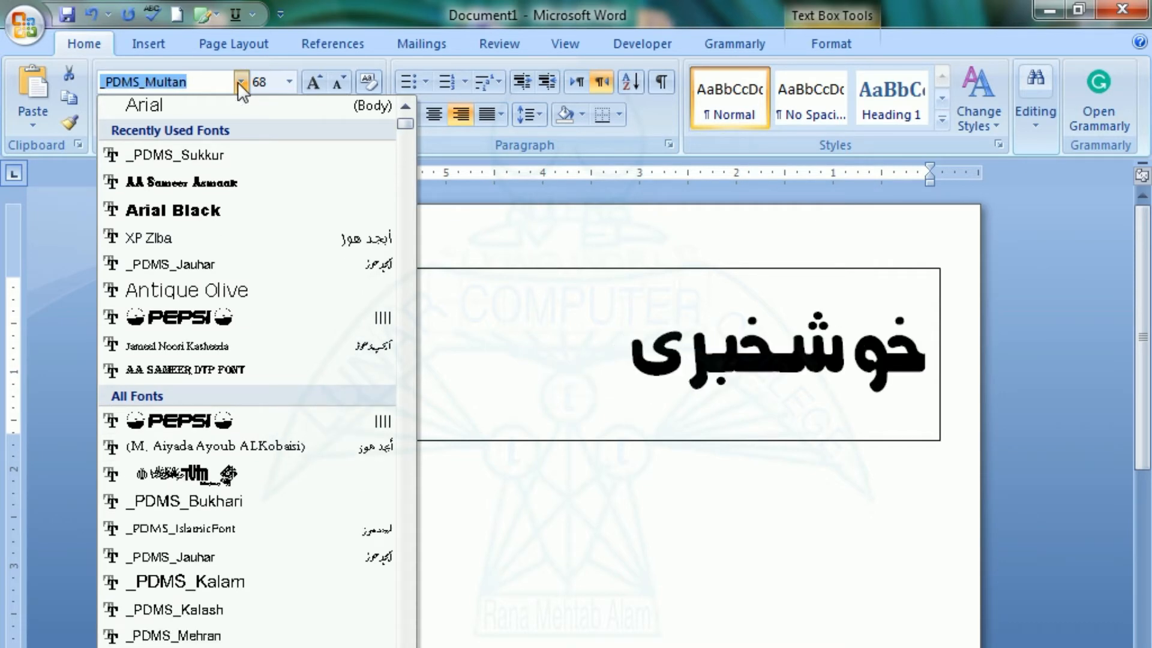
key("Return")
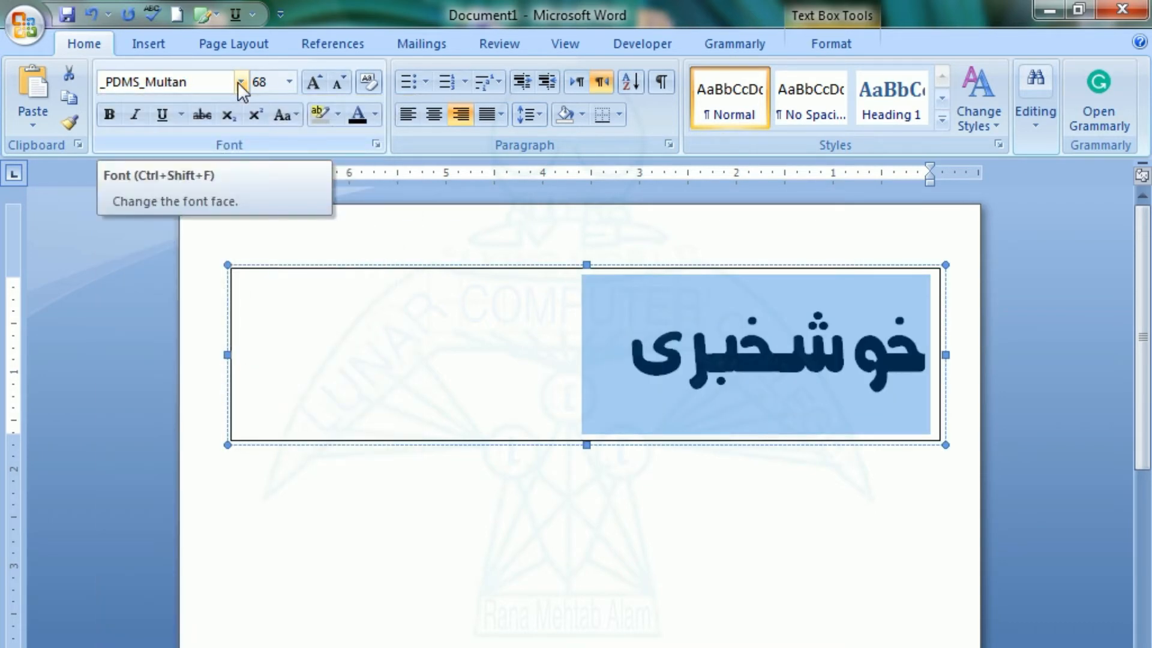
- Enlarge the heading's font size to 81 and centre it in the text box
key("ctrl+bracketleft")
key("ctrl+bracketright")
key("ctrl+bracketright")
key("ctrl+bracketright")
key("ctrl+bracketright")
key("ctrl+bracketright")
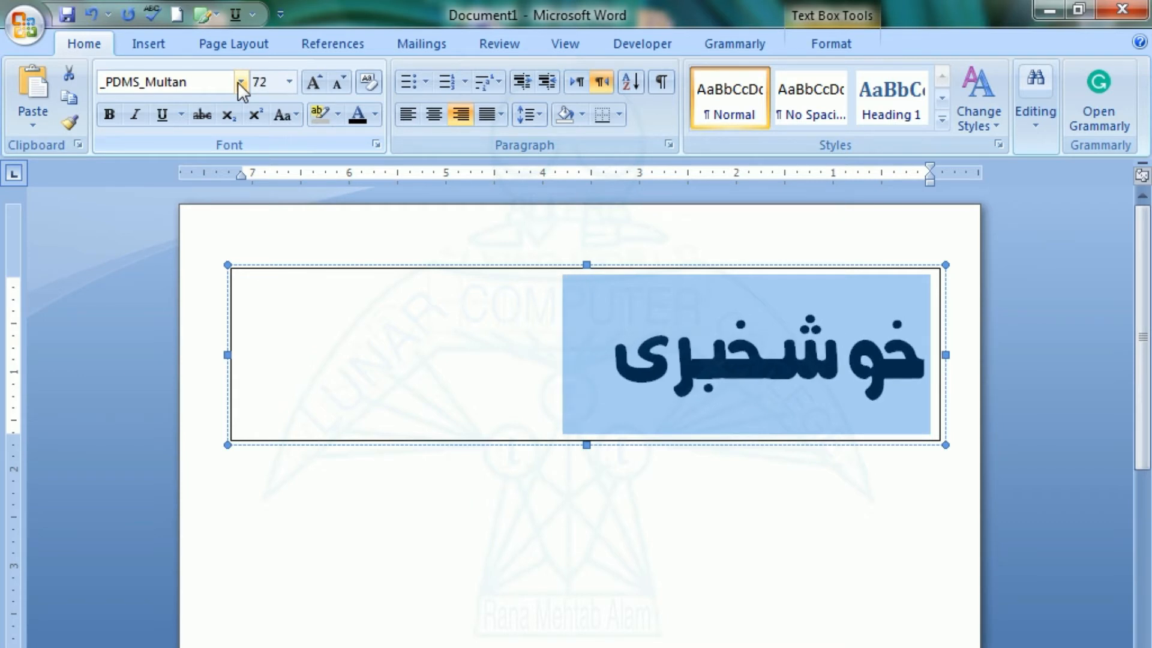
key("ctrl+bracketright")
key("ctrl+bracketright")
key("ctrl+bracketright")
key("ctrl+bracketright")
key("ctrl+bracketright")
key("ctrl+bracketright")
key("ctrl+bracketright")
key("ctrl+bracketright")
key("ctrl+bracketright")
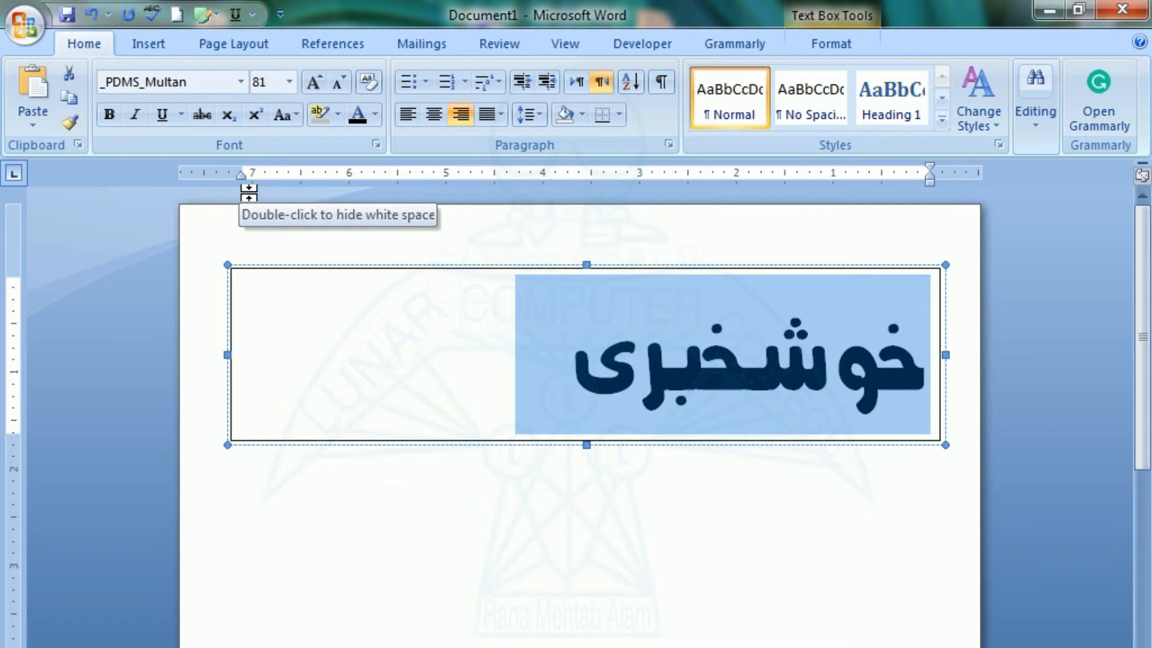
key("ctrl+e")
left_click(558, 541)
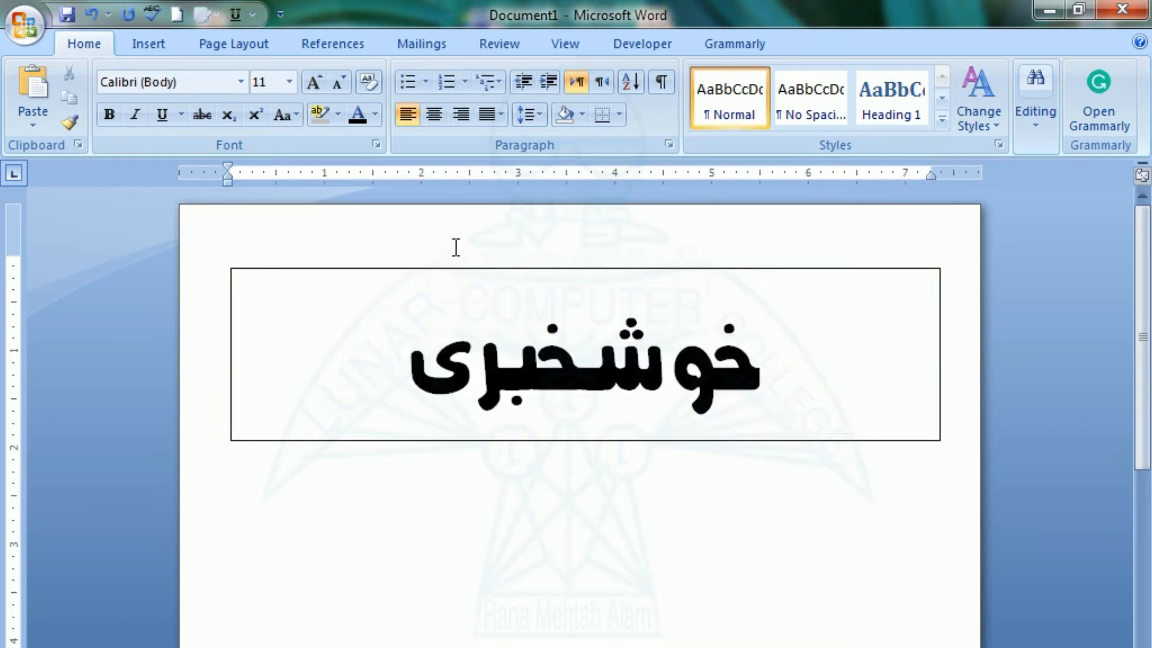
- Nudge the heading's text box upward in fine increments until it sits just below the page's top edge
left_click(459, 270)
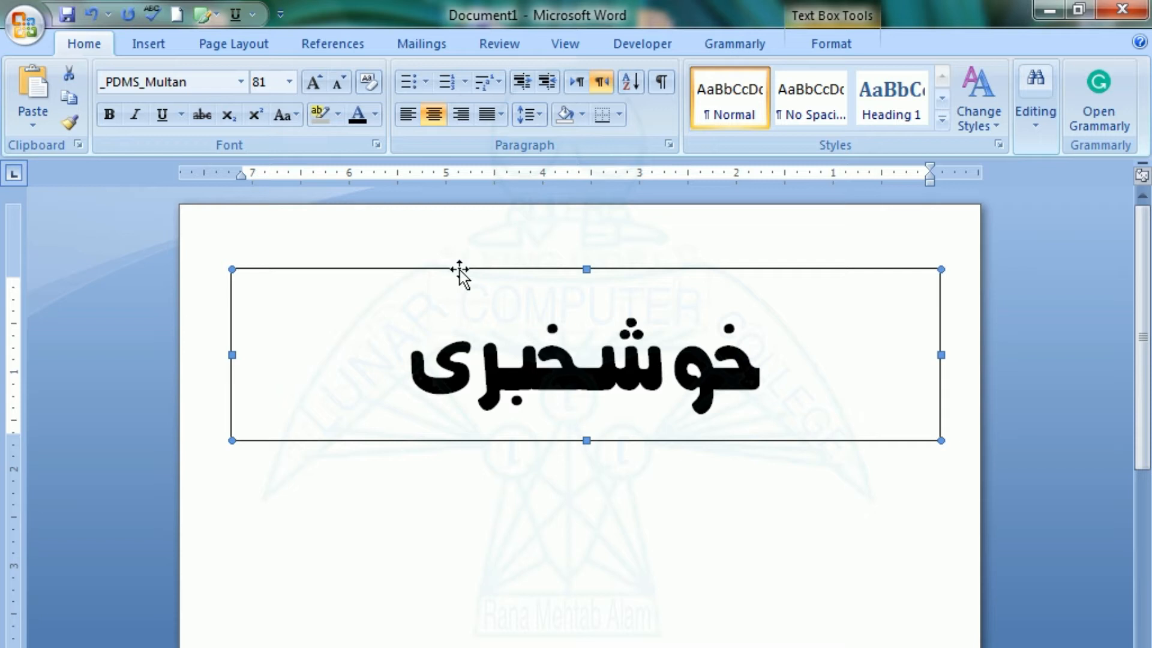
key("ctrl+Up")
key("ctrl+Up")
key("ctrl+Up")
key("ctrl+Up")
key("ctrl+Up")
key("ctrl+Up")
key("ctrl+Up")
key("ctrl+Up")
key("ctrl+Up")
key("ctrl+Up")
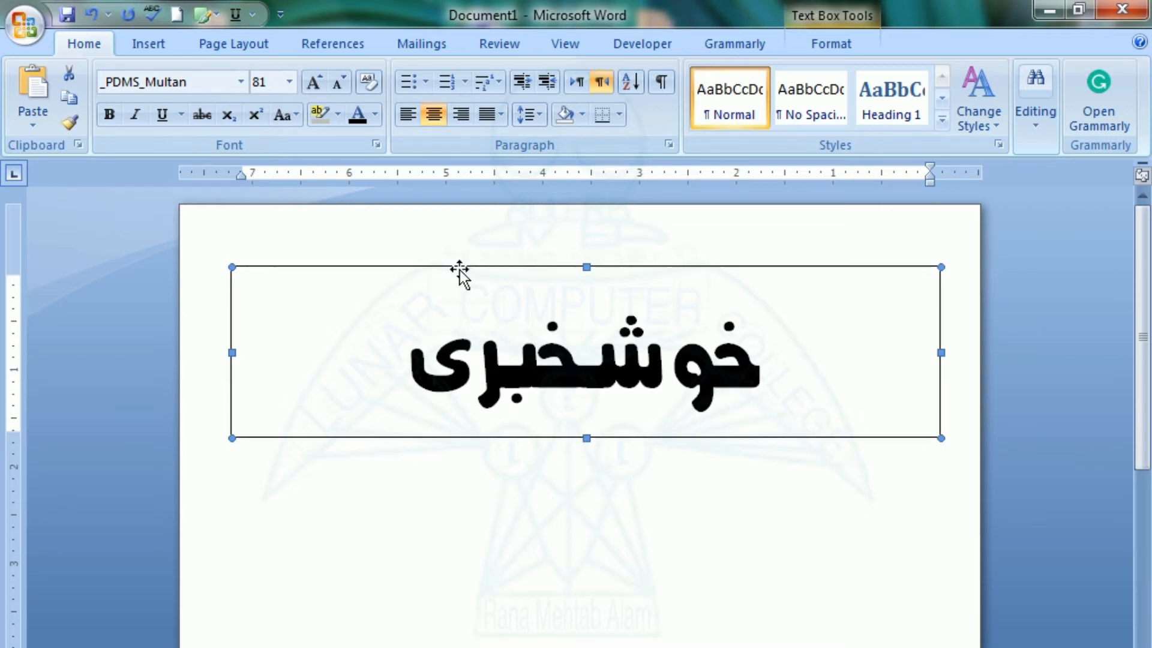
key("ctrl+Up")
key("ctrl+Up")
key("ctrl+Up")
key("ctrl+Up")
key("ctrl+Up")
key("ctrl+Up")
key("ctrl+Up")
key("ctrl+Up")
key("ctrl+Up")
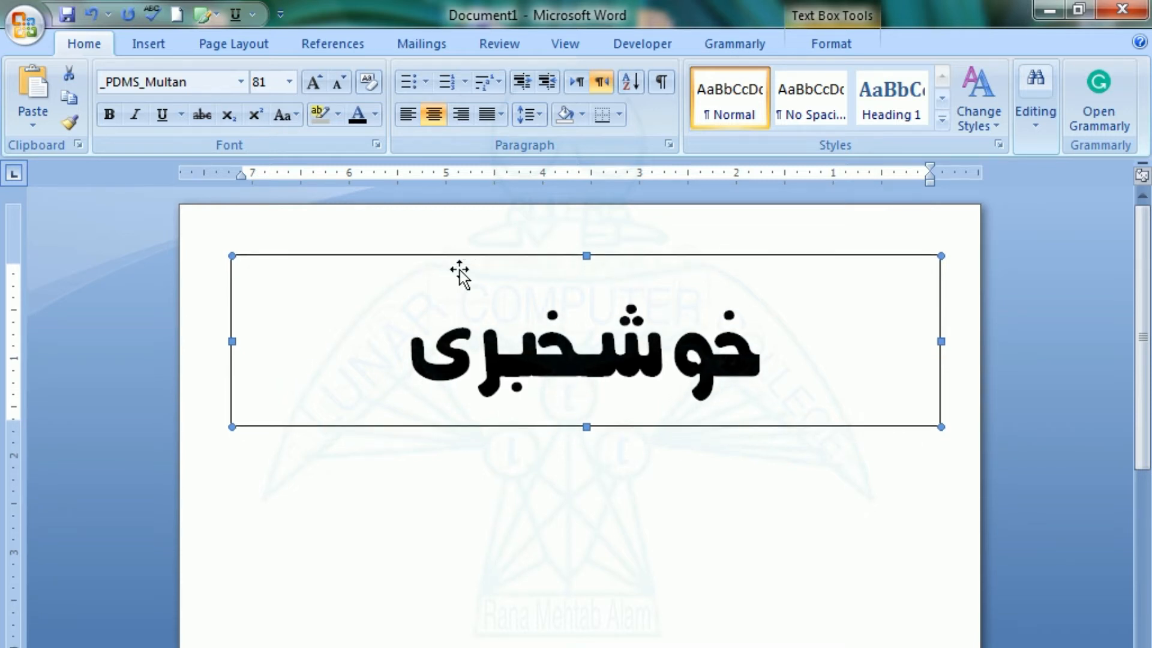
key("ctrl+Up")
key("ctrl+Up")
key("ctrl+Up")
key("ctrl+Up")
key("ctrl+Up")
key("ctrl+Up")
key("ctrl+Up")
key("ctrl+Up")
key("ctrl+Up")
key("ctrl+Up")
key("ctrl+Up")
key("ctrl+Up")
key("ctrl+Up")
key("ctrl+Up")
key("ctrl+Up")
key("ctrl+Up")
key("ctrl+Up")
key("ctrl+Up")
key("ctrl+Up")
key("ctrl+Up")
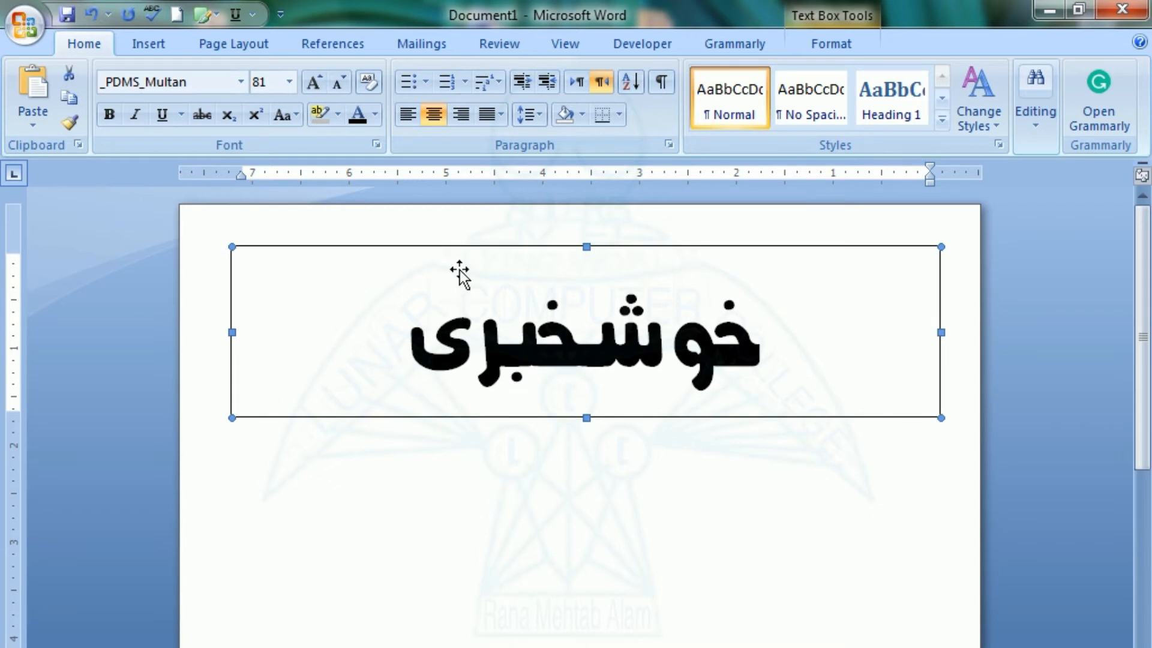
key("ctrl+Up")
key("ctrl+Up")
key("ctrl+Up")
key("ctrl+Up")
key("ctrl+Up")
key("ctrl+Up")
key("ctrl+Up")
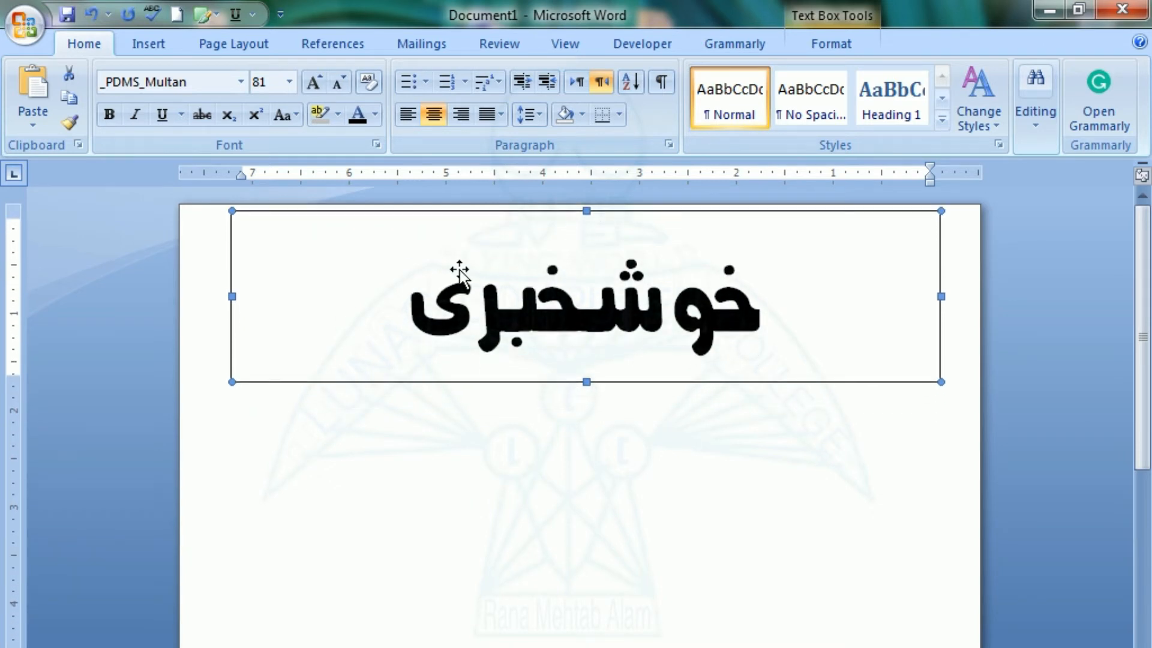
key("ctrl+Down")
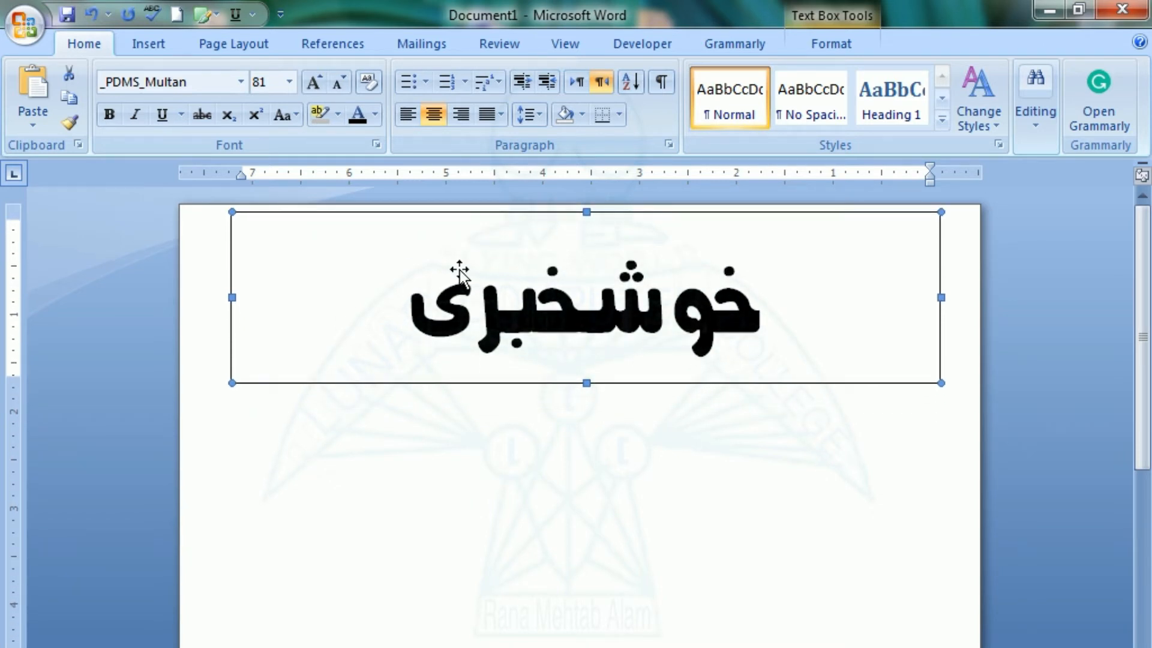
left_click(494, 260)
left_click(407, 315)
left_click(312, 414)
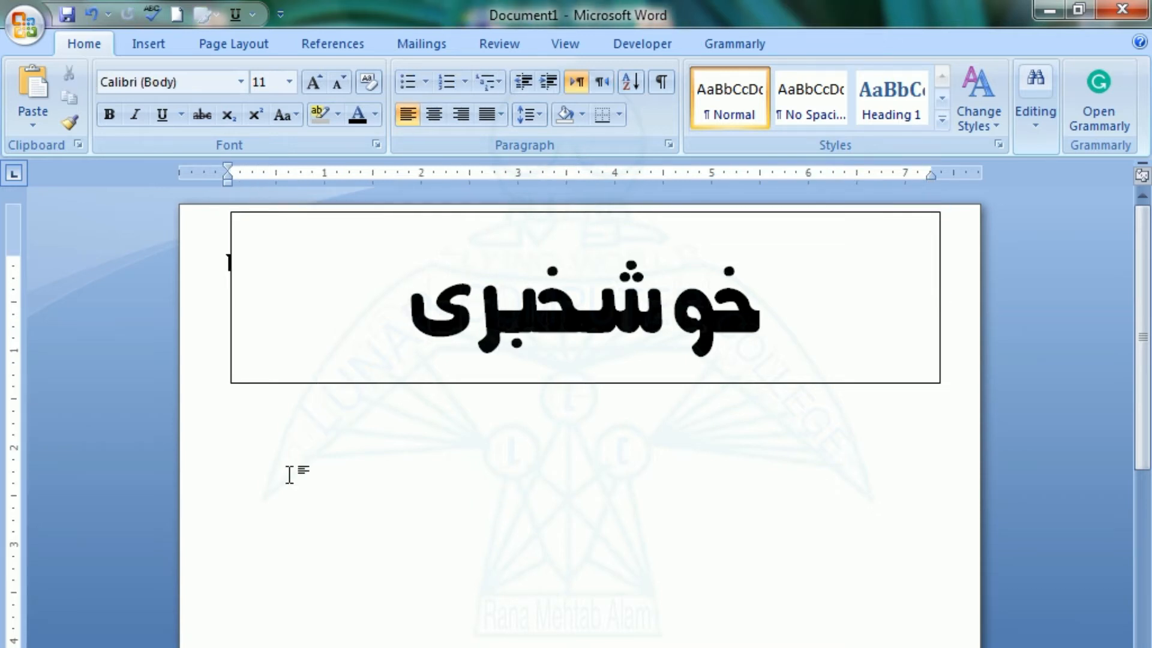
left_click(350, 380)
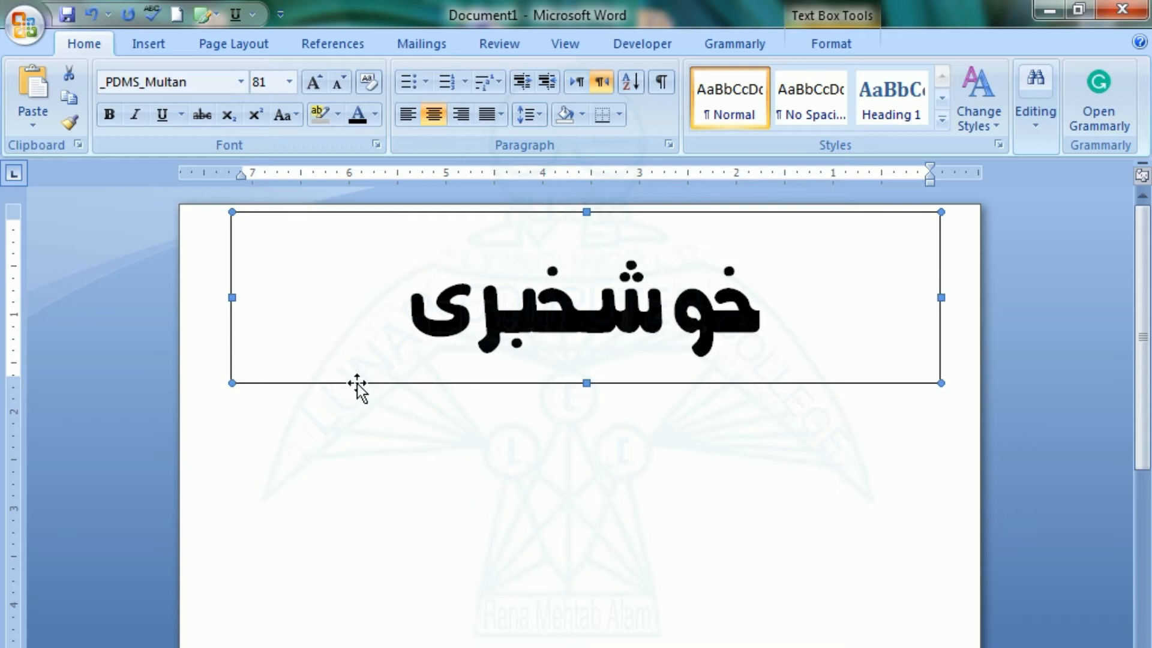
left_click(430, 482)
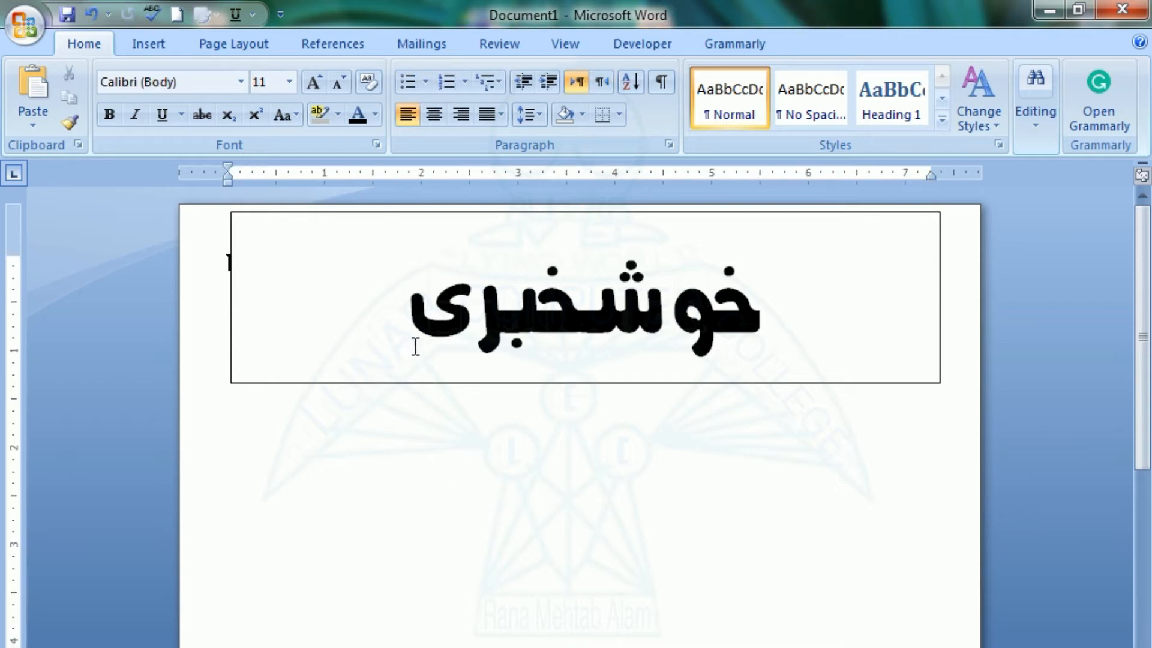
left_click(417, 380)
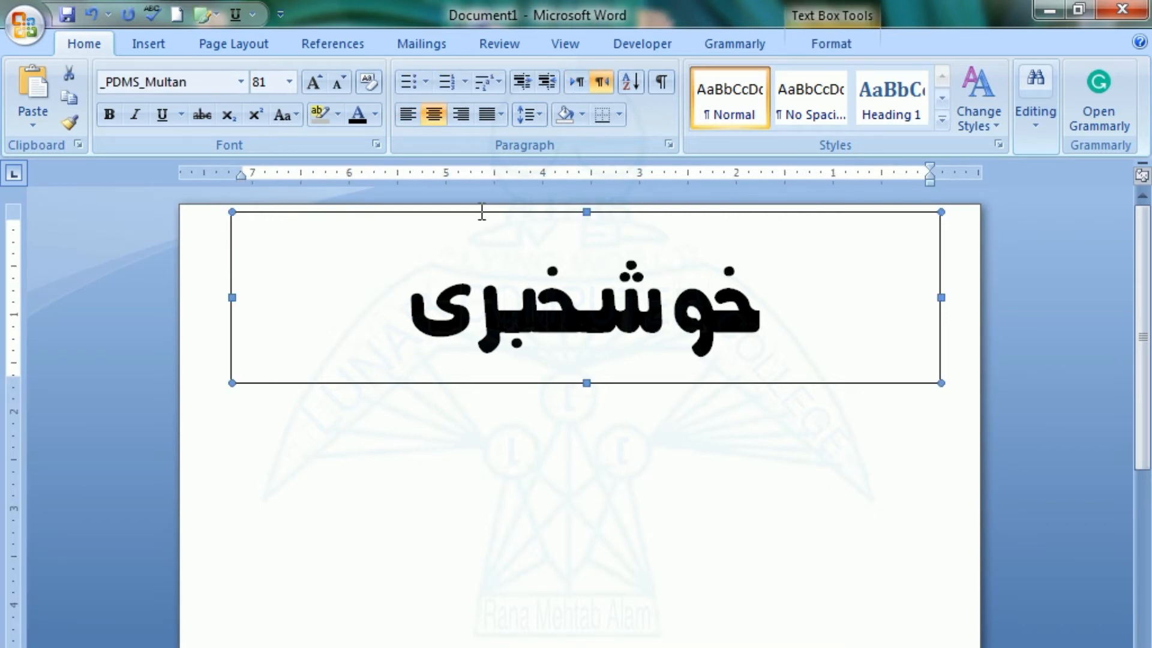
left_click(730, 532)
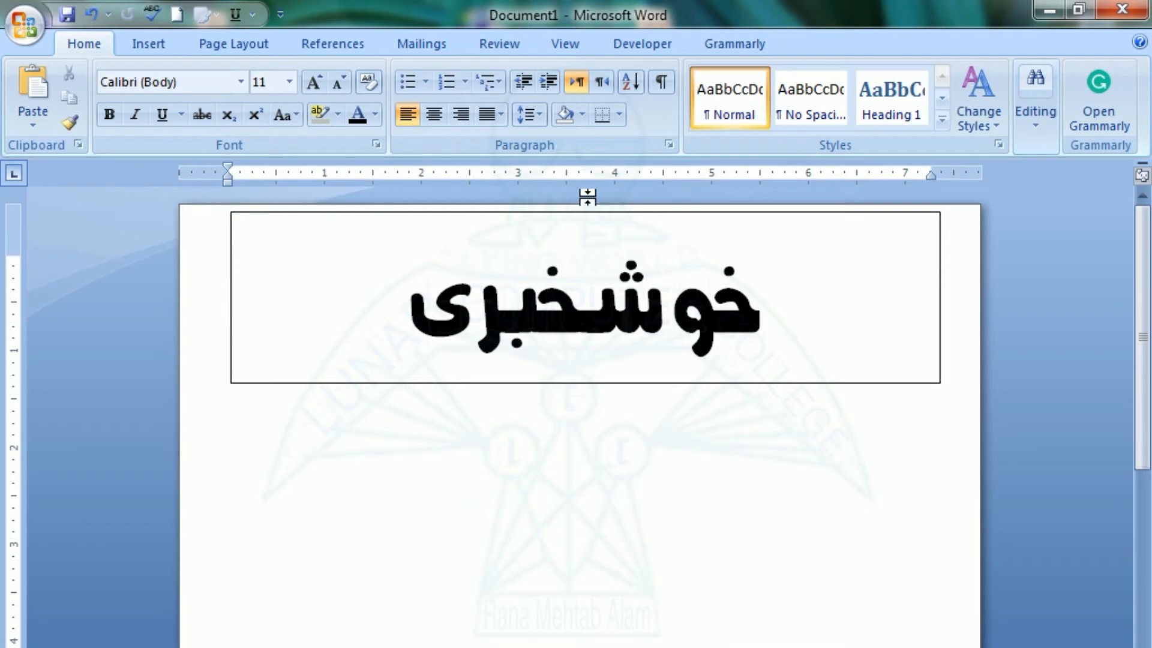
- Remove the outline from the heading's text box
left_click(475, 381)
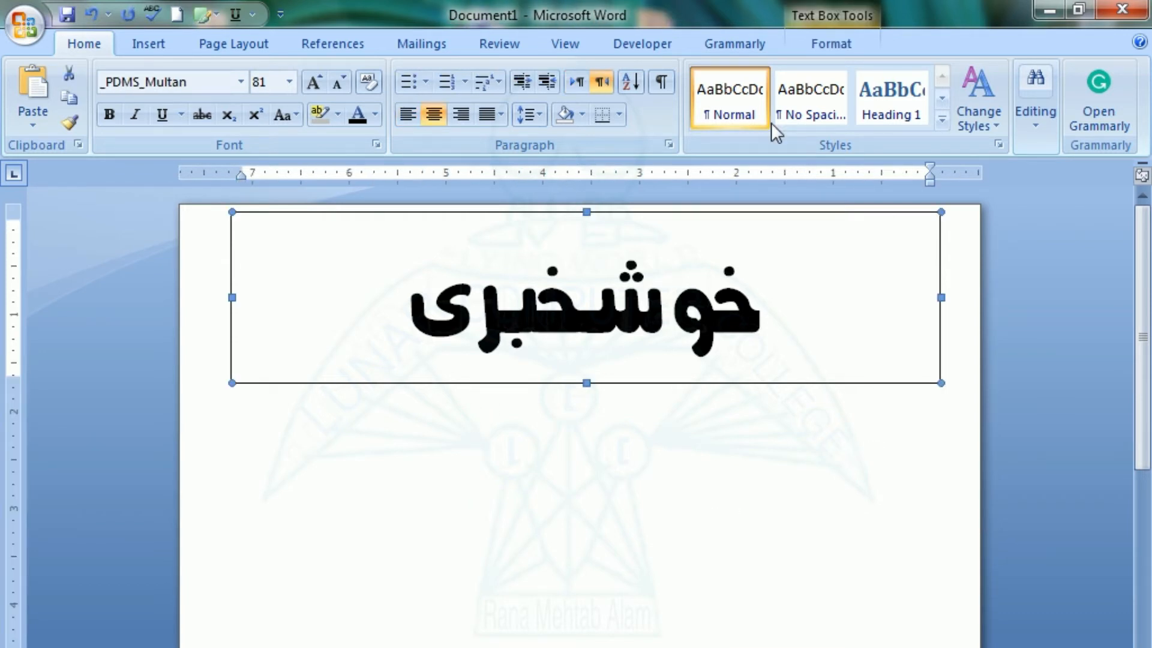
left_click(816, 44)
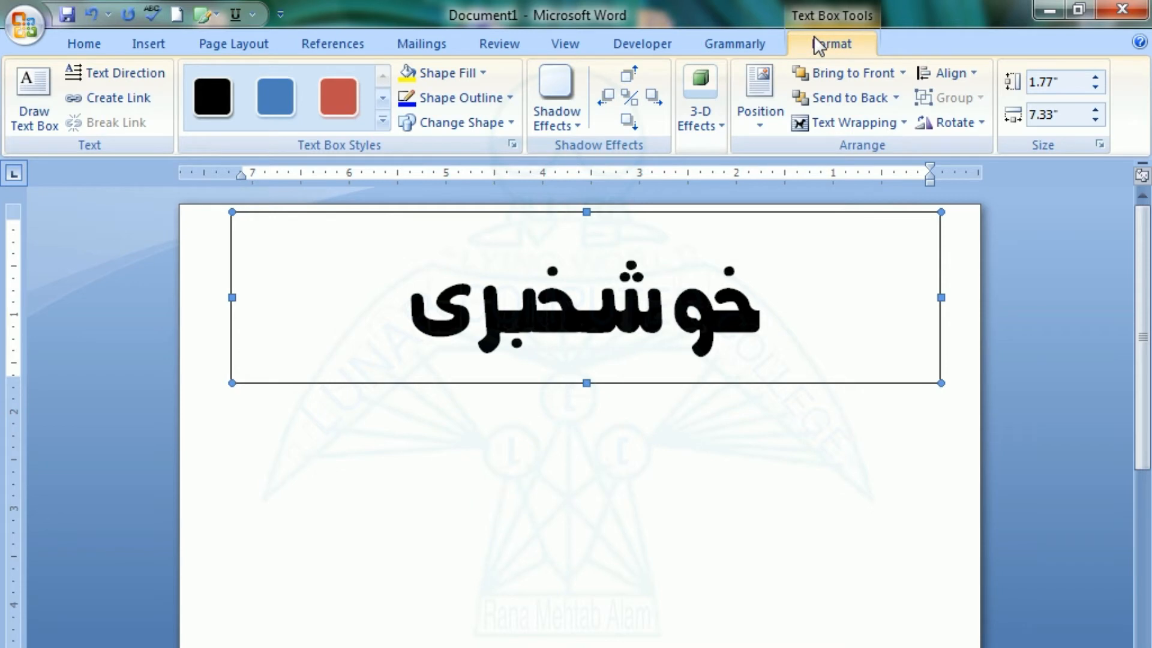
left_click(452, 101)
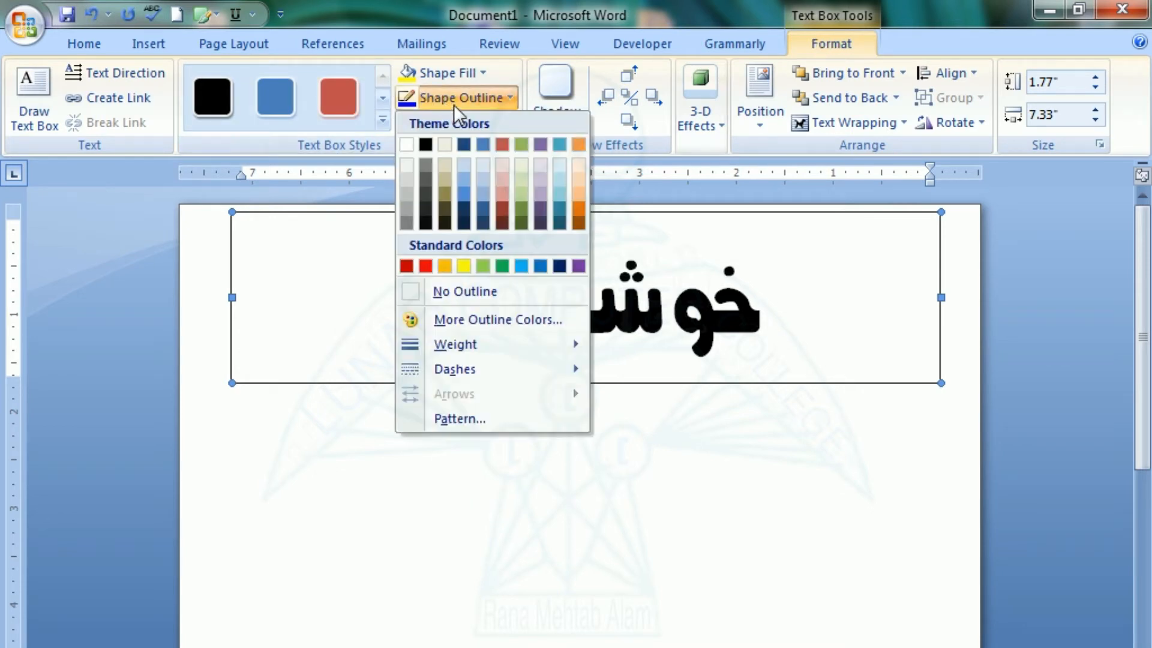
left_click(453, 289)
left_click(441, 563)
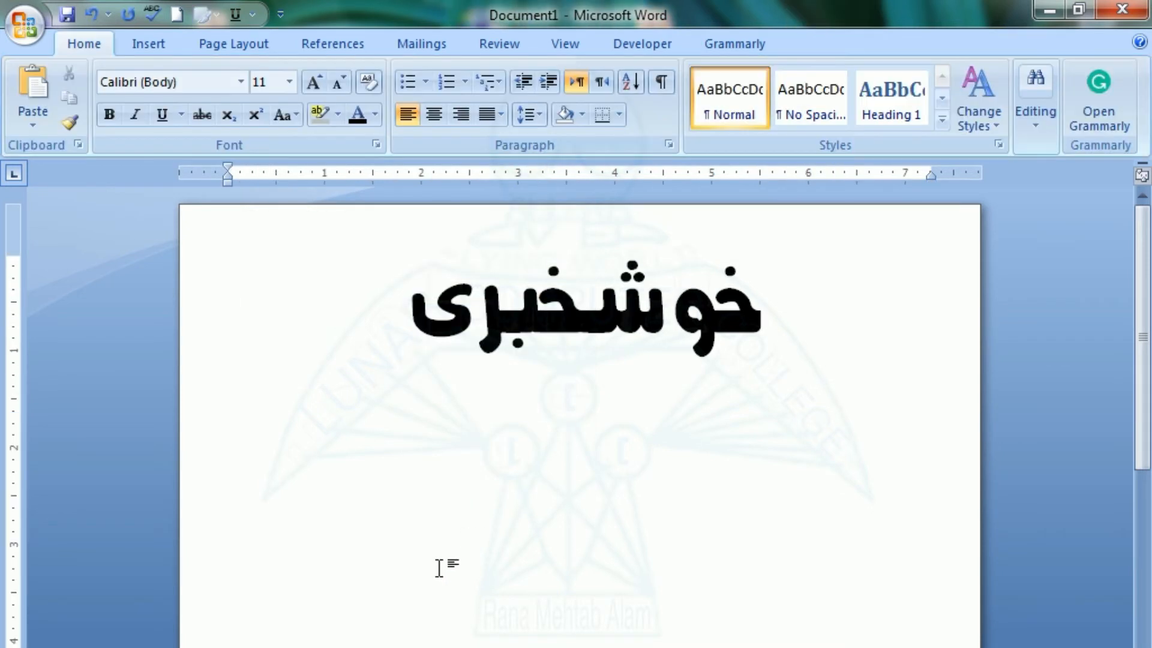
- Move the borderless text box further up so the heading sits close to the page's top edge
left_click(534, 335)
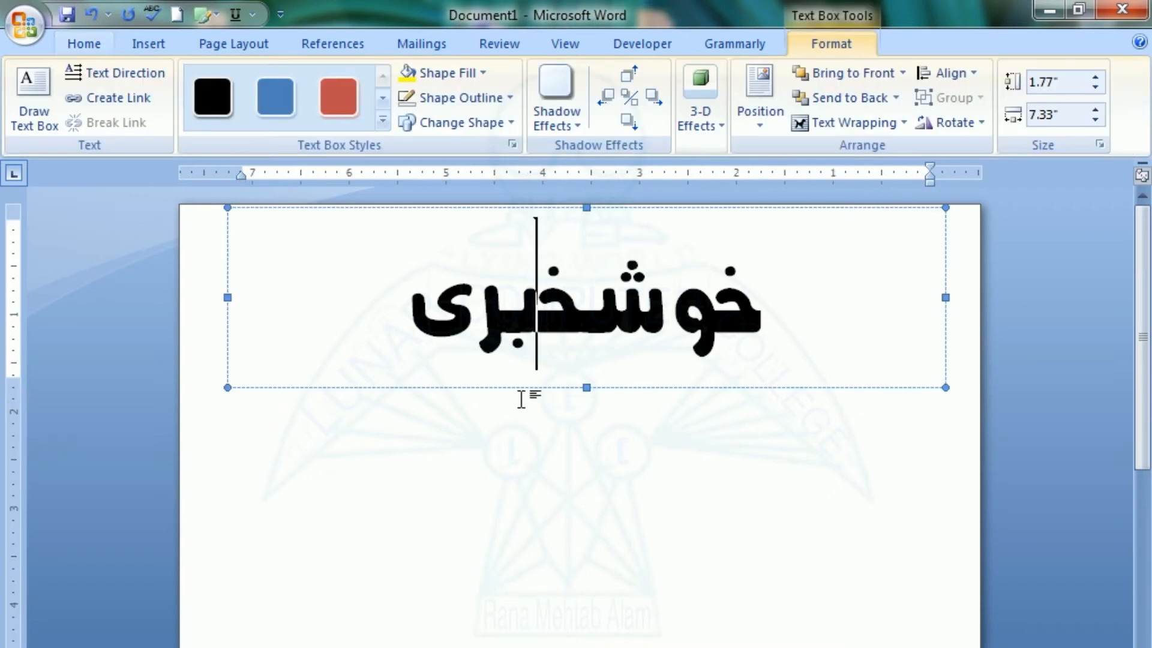
left_click(458, 387)
key("Up")
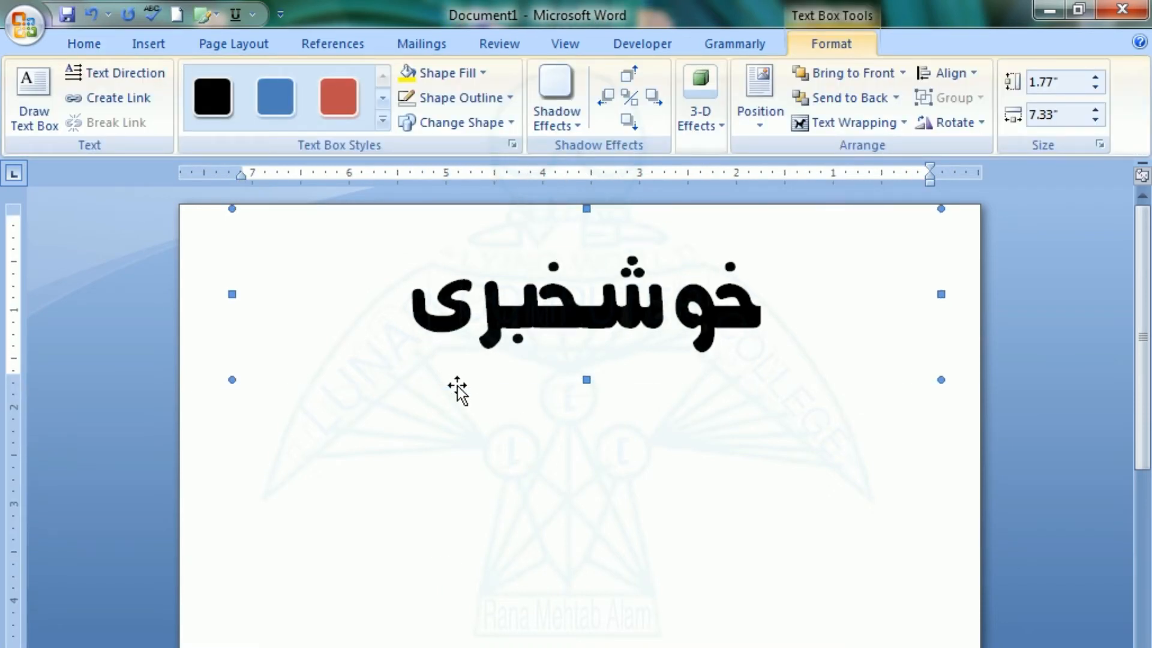
key("Up")
key("Up")
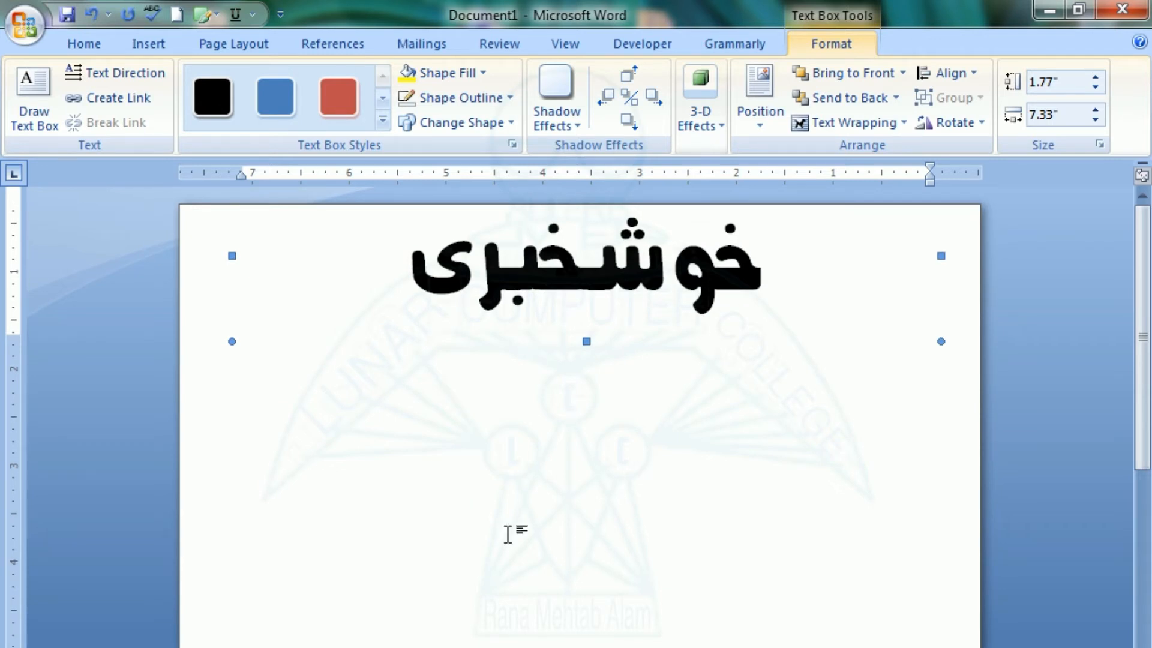
- Try moving the borderless text box lower on the page by its edge, and undo the move
left_click(502, 582)
left_click(536, 270)
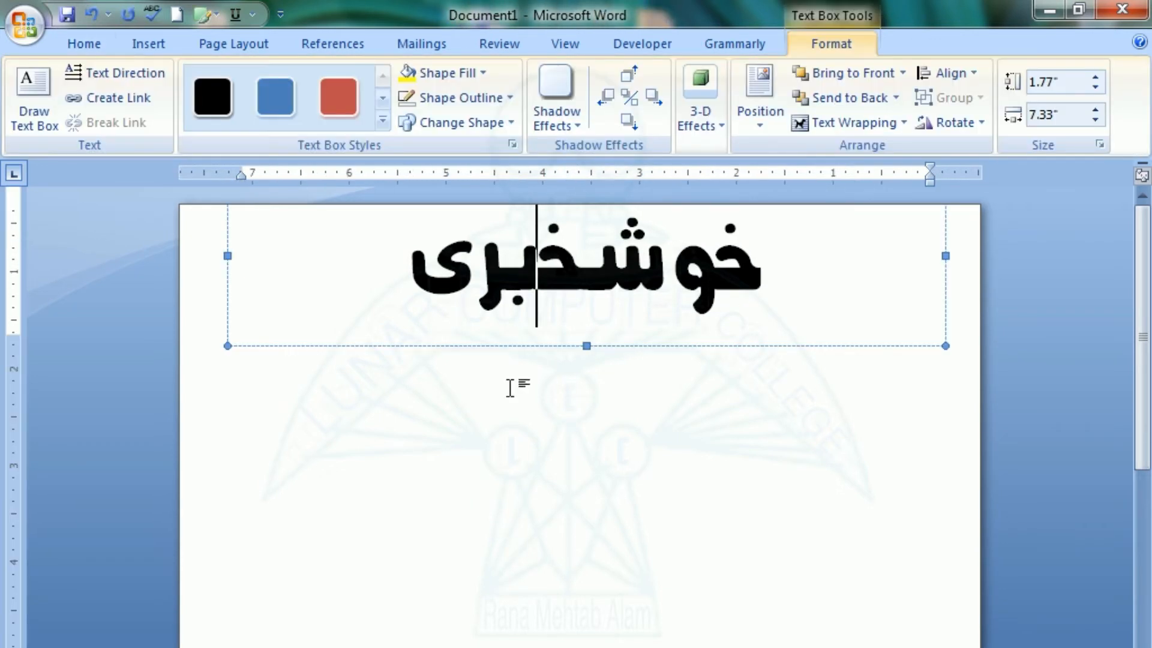
left_click(505, 346)
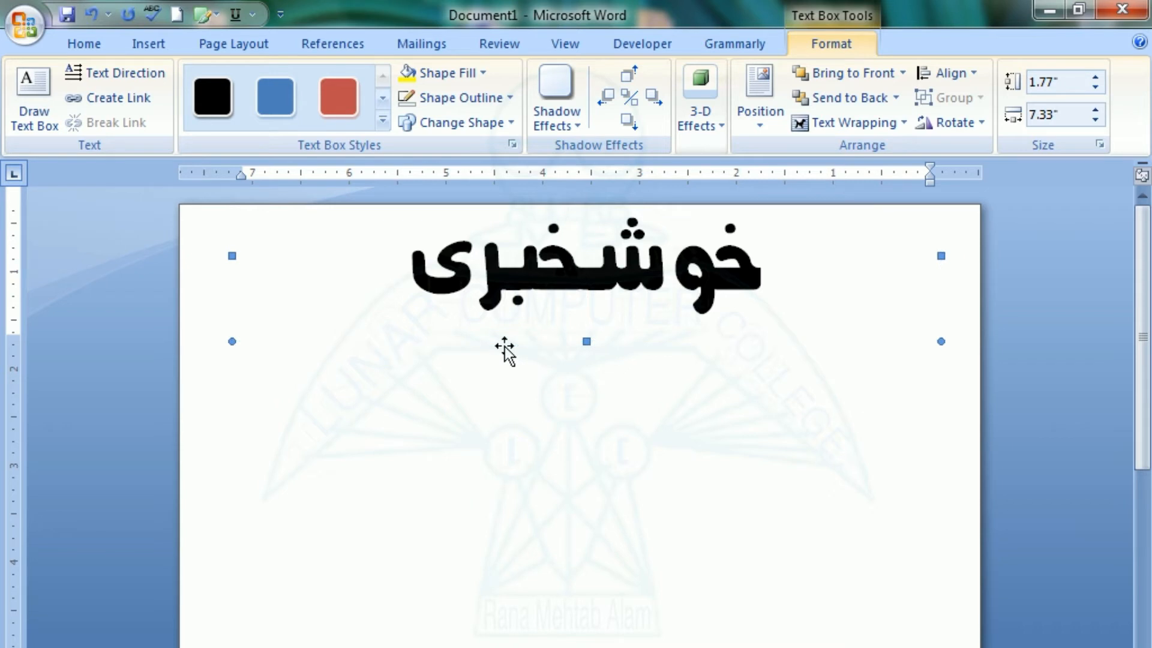
left_click(501, 279)
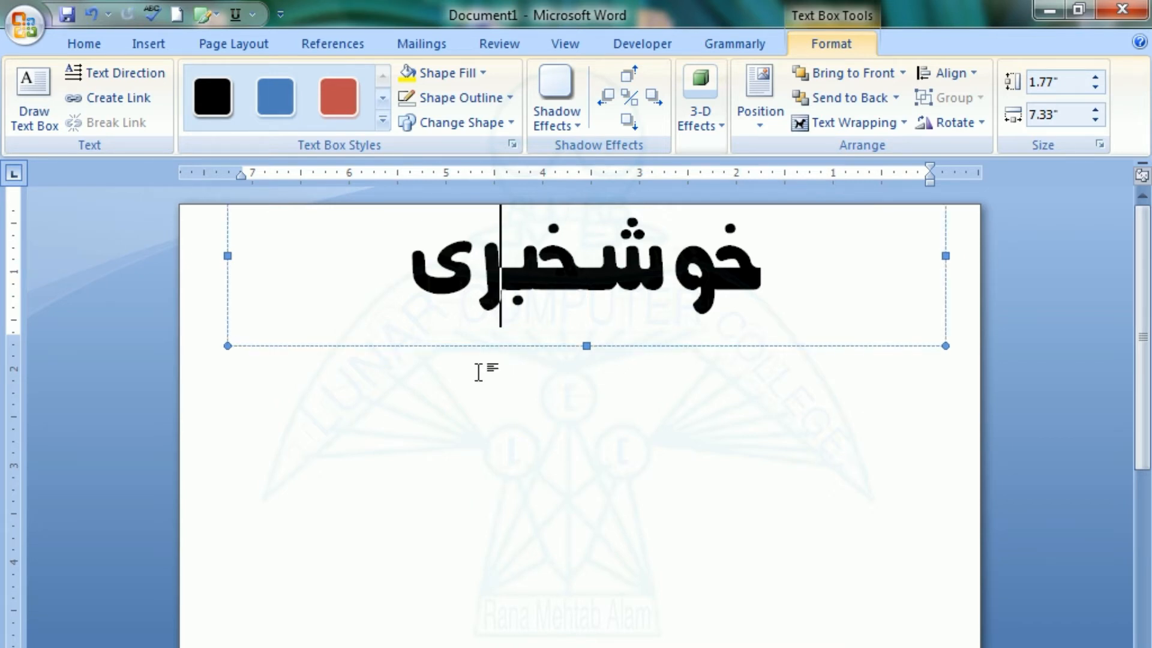
left_click_drag(478, 347, 438, 552)
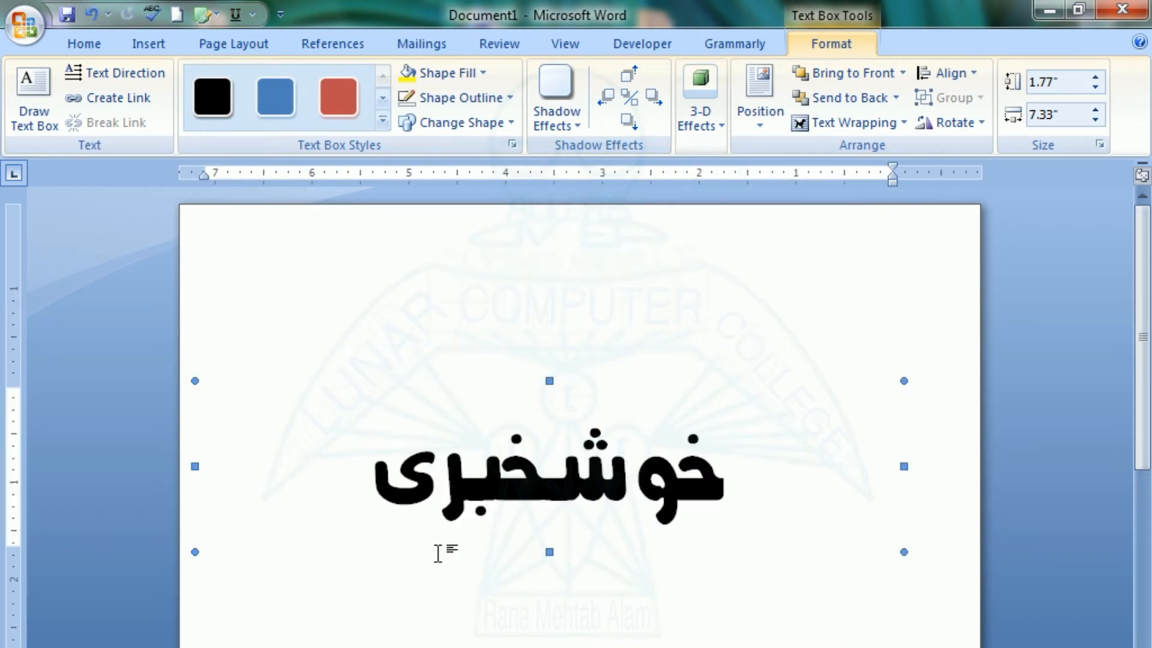
key("ctrl+z")
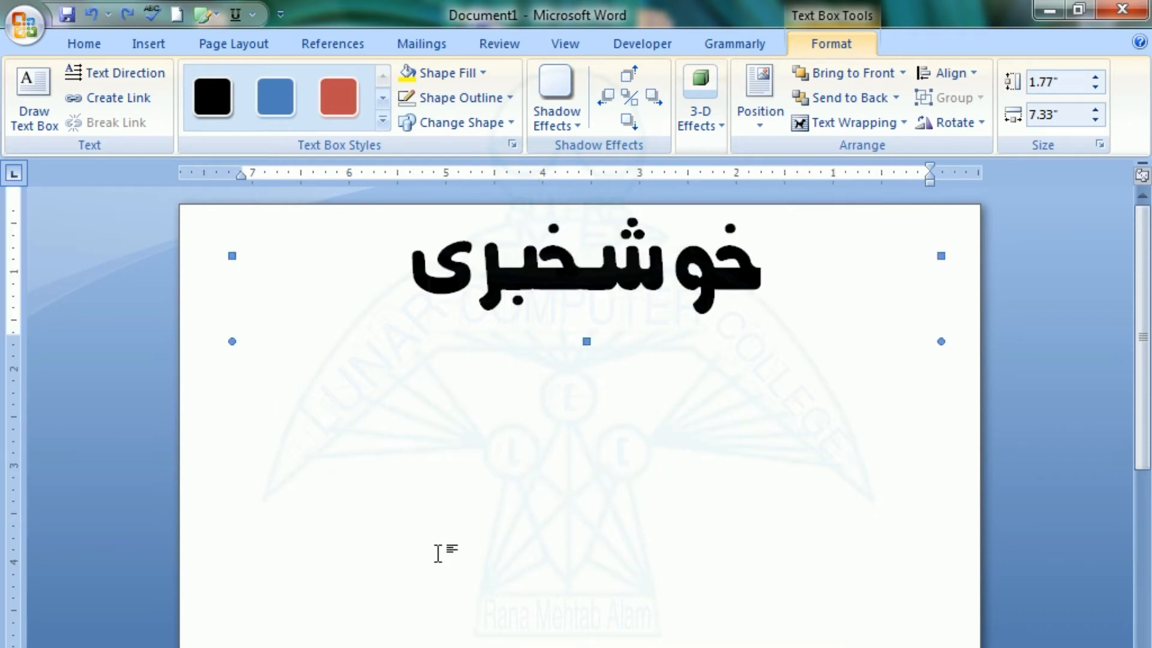
- Paste a copy of the heading's text box and move it to the empty area below the original heading
key("ctrl+v")
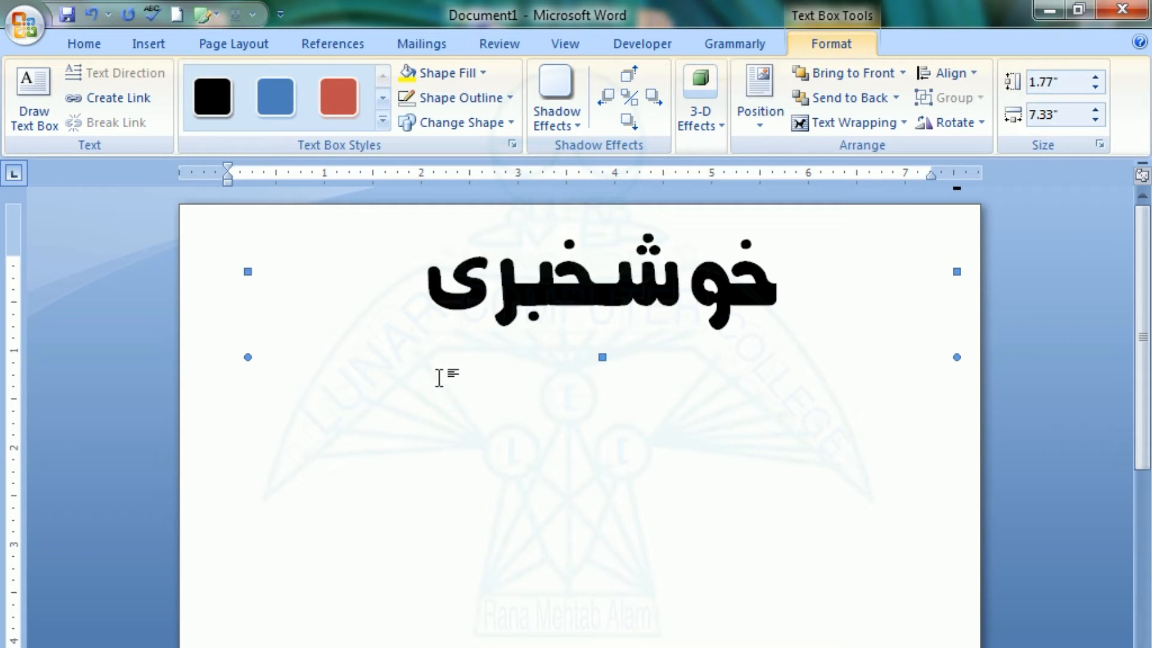
left_click(483, 294)
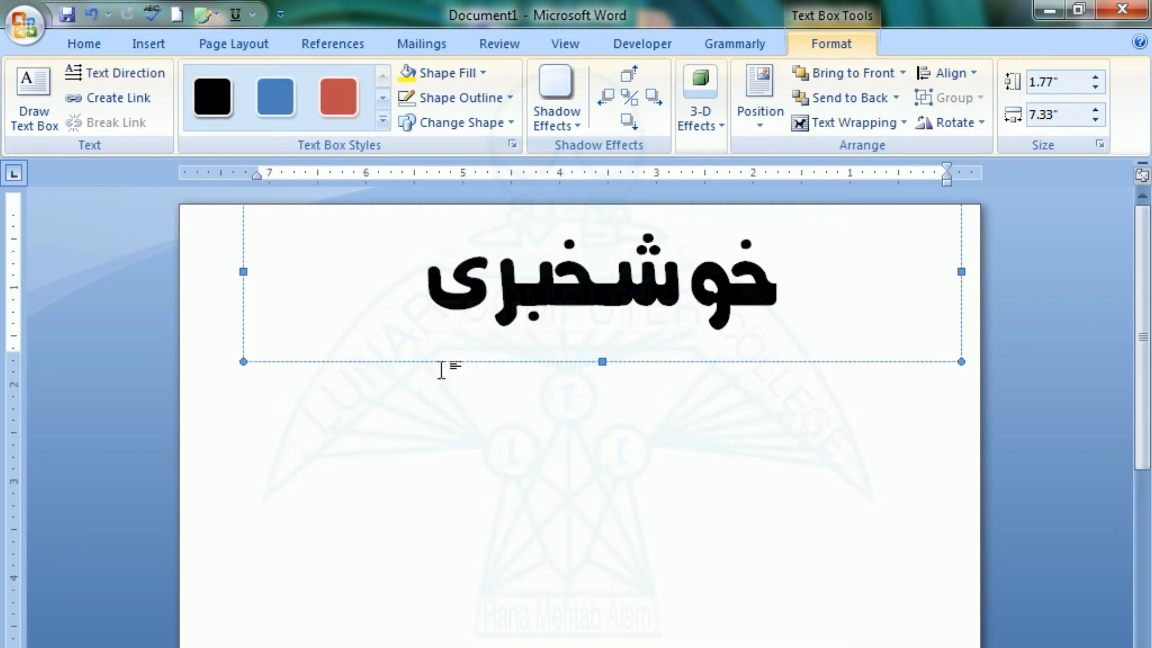
left_click_drag(442, 363, 390, 557)
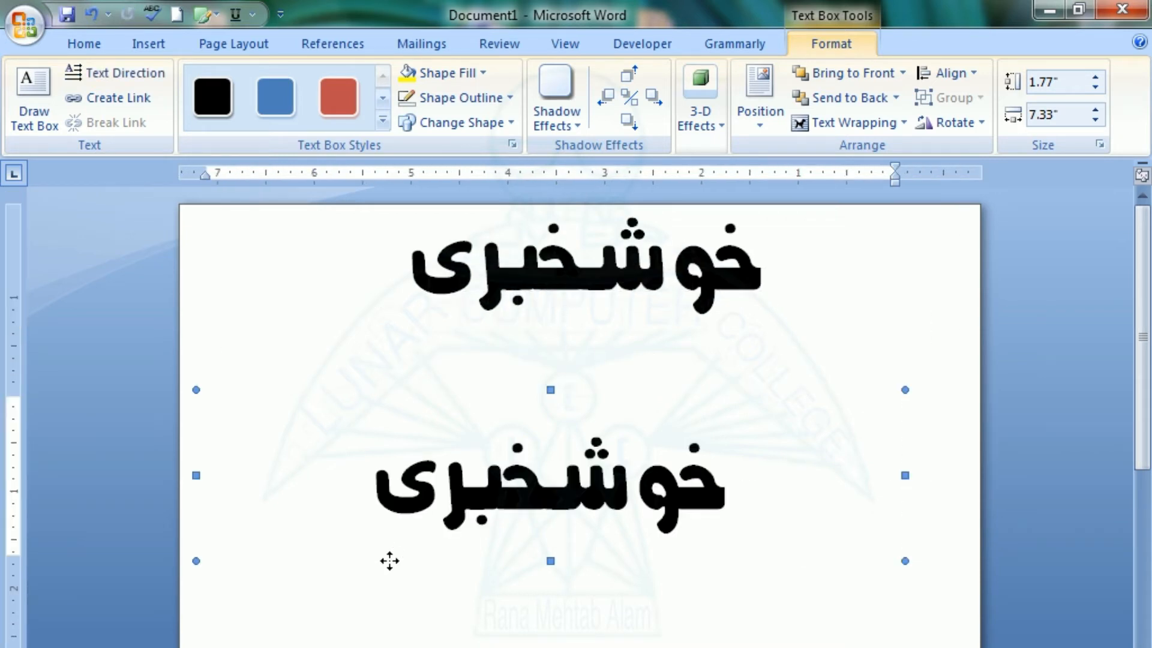
- Change the font colour of the copied heading "خوشخبری" to standard Red
left_click(435, 492)
left_click(438, 597)
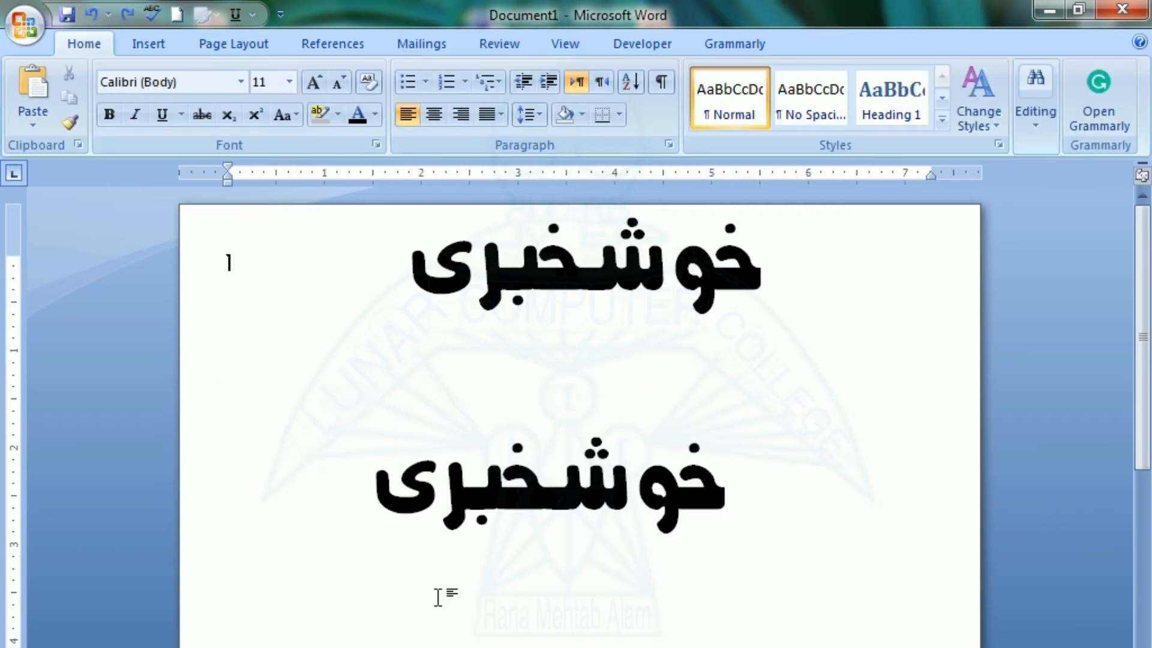
triple_click(448, 502)
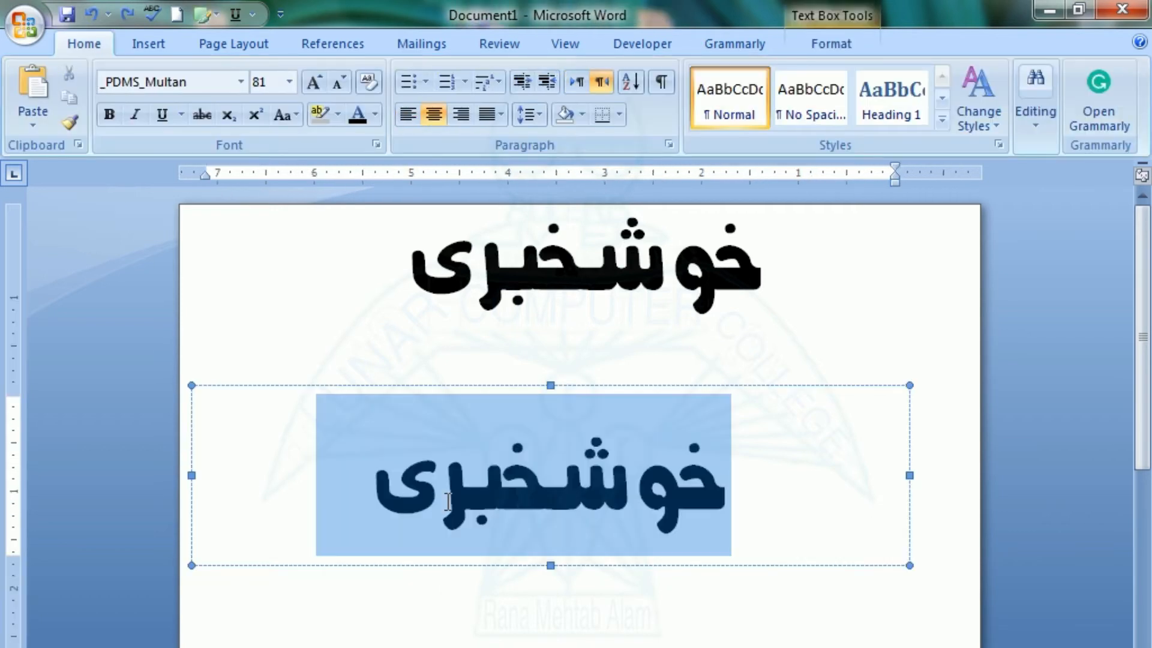
left_click(376, 114)
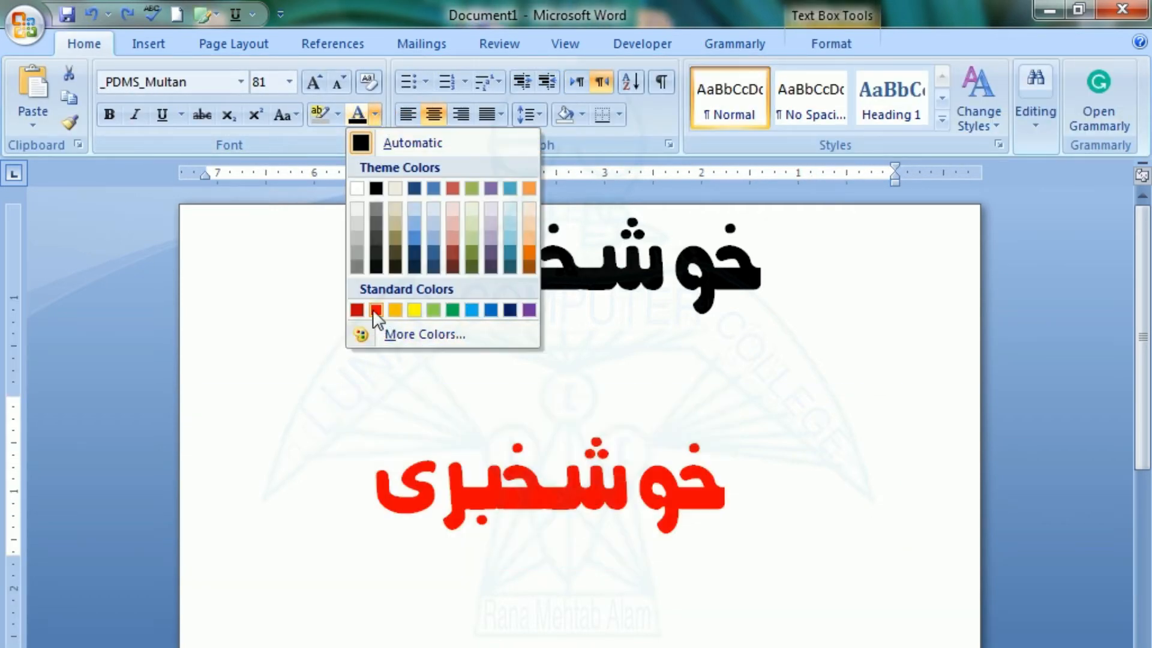
left_click(374, 309)
left_click(373, 528)
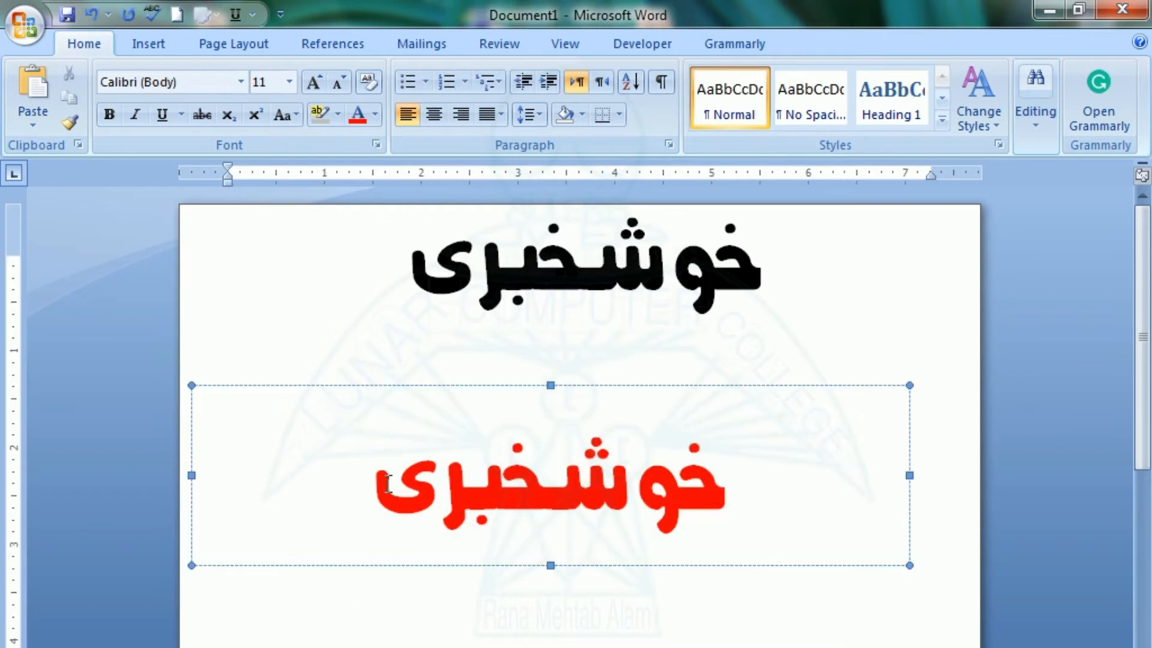
- Nudge the red heading's text box upward until it is level with the black heading near the page's top edge
left_click(390, 563)
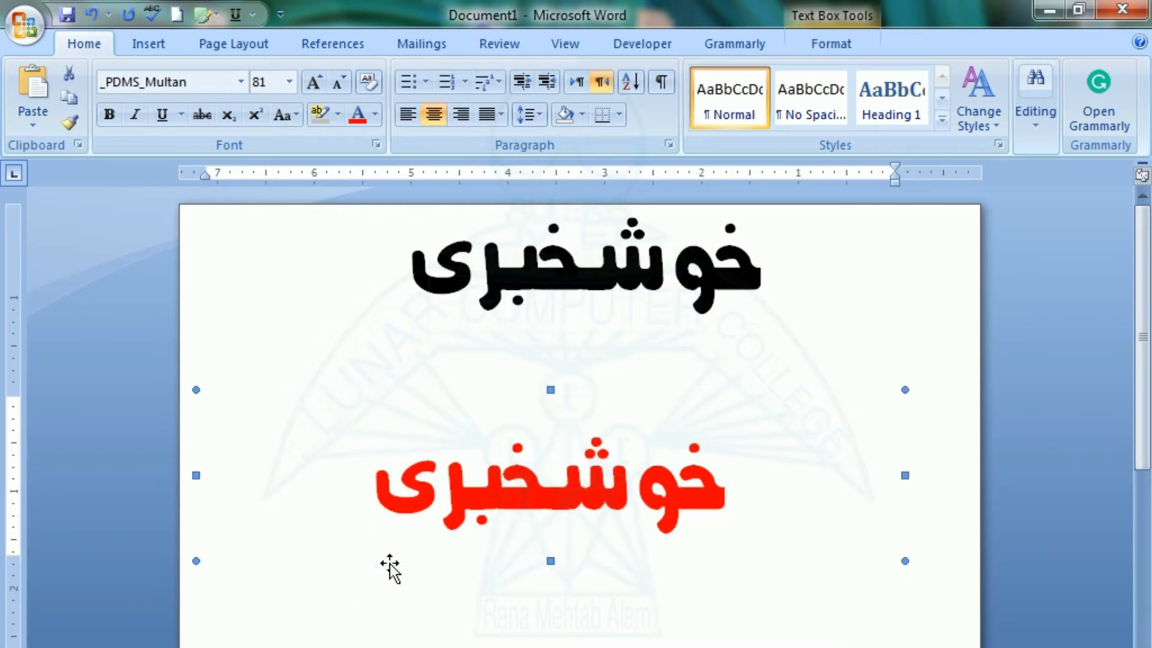
key("Up")
key("Up")
key("Up")
key("Up")
key("Up")
key("Up")
key("Up")
key("Up")
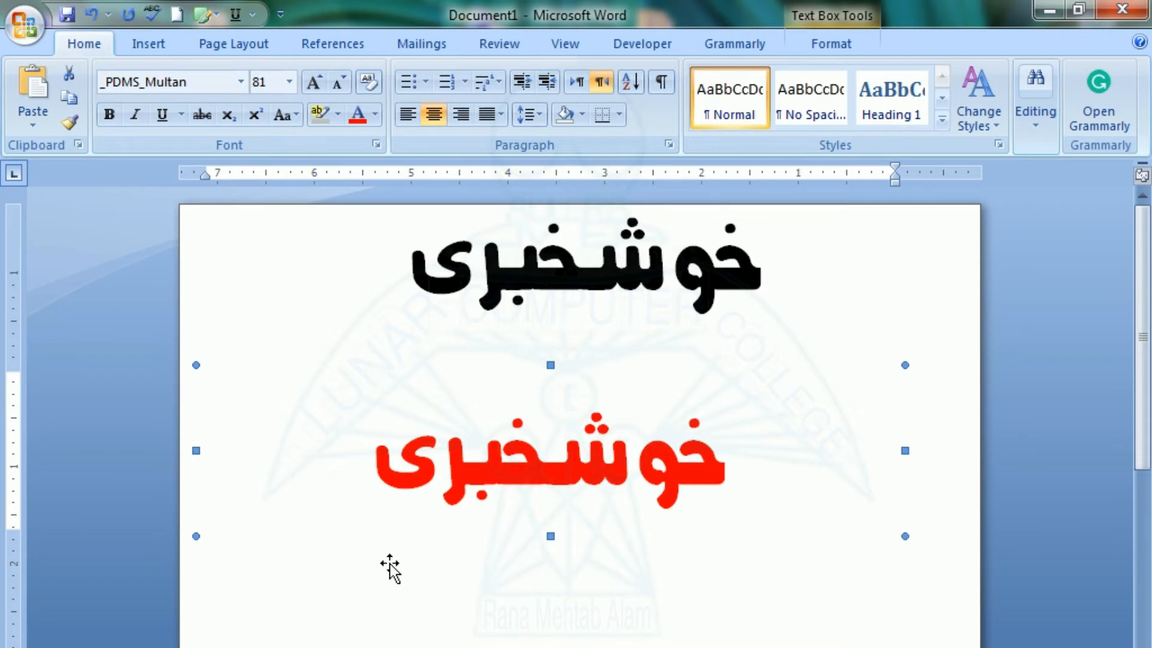
key("Up")
key("Up")
key("Up")
key("Up")
key("Up")
key("Up")
key("Up")
key("Up")
key("Up")
key("Up")
key("Up")
key("Up")
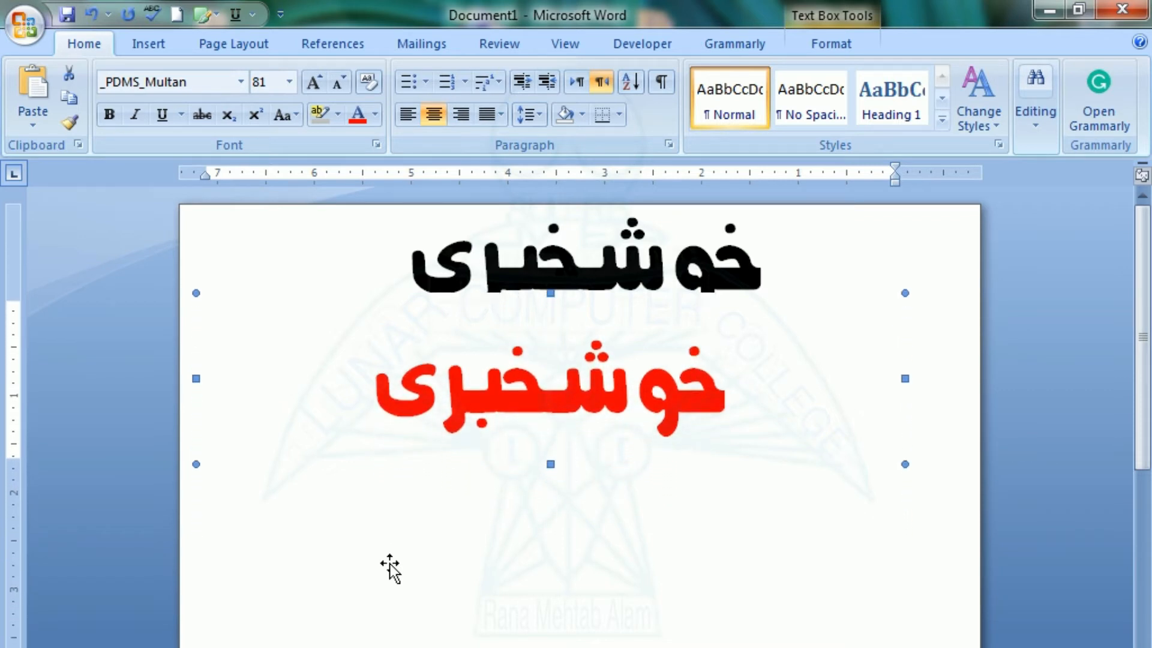
key("Up")
key("Up")
key("Up")
key("Up")
key("Up")
key("Up")
key("Up")
key("Up")
key("Up")
key("Up")
key("Up")
key("Up")
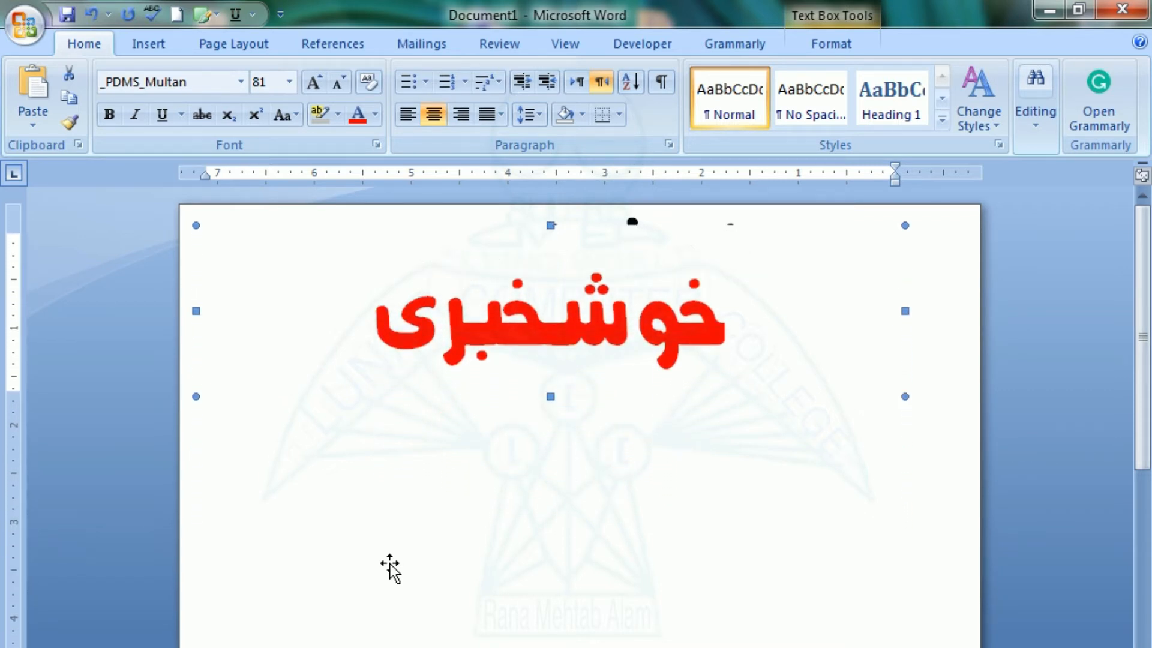
key("Up")
key("Up")
key("Up")
key("Up")
key("Up")
key("Up")
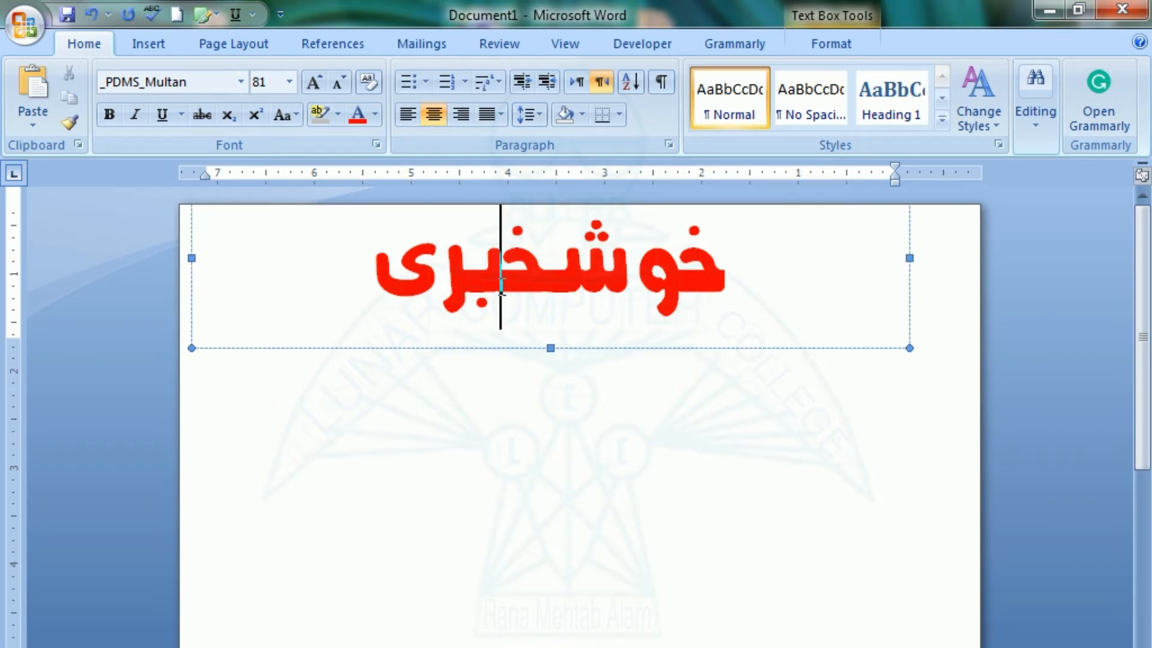
- Set the red heading's text box to No Fill
double_click(502, 286)
left_click(346, 348)
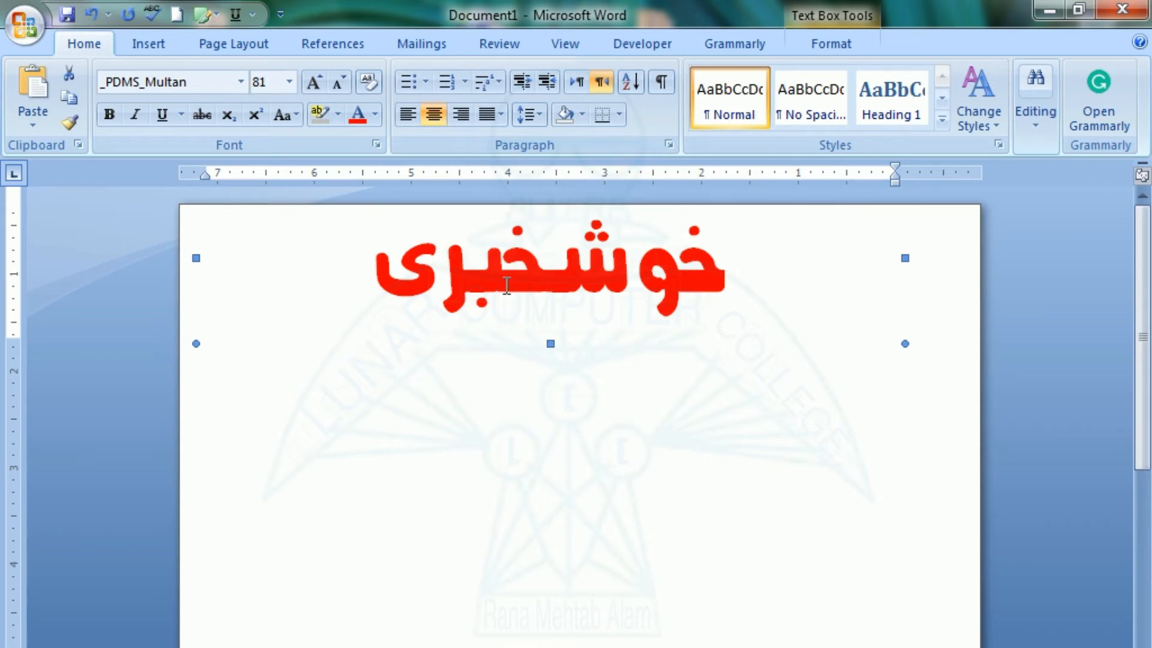
left_click(811, 45)
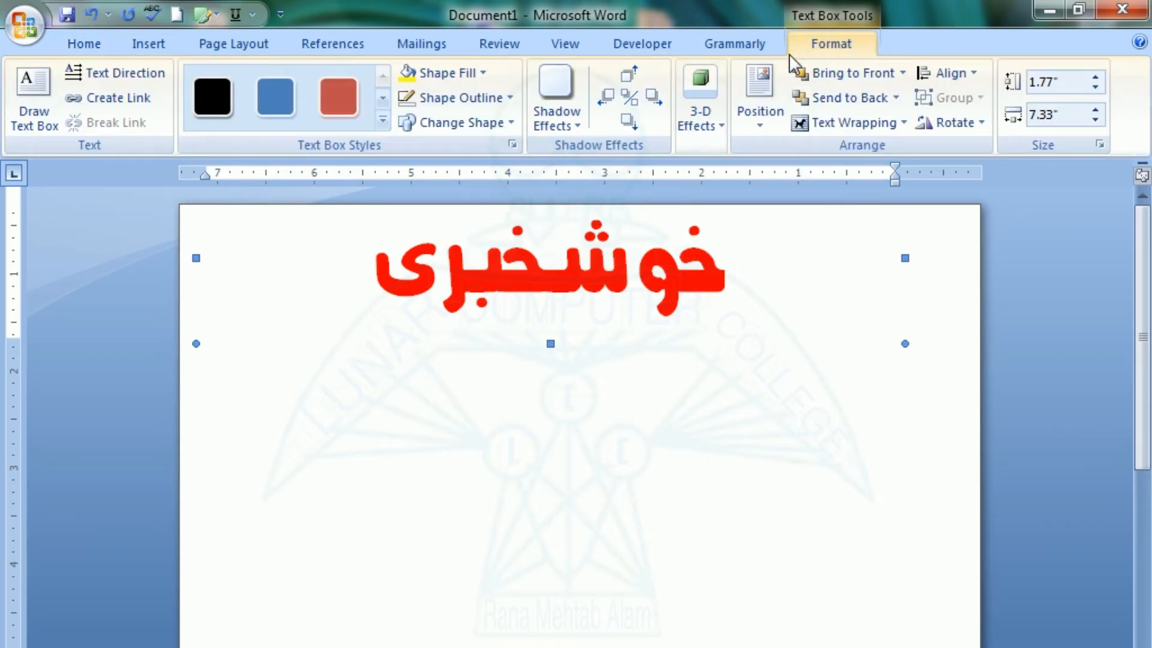
left_click(474, 73)
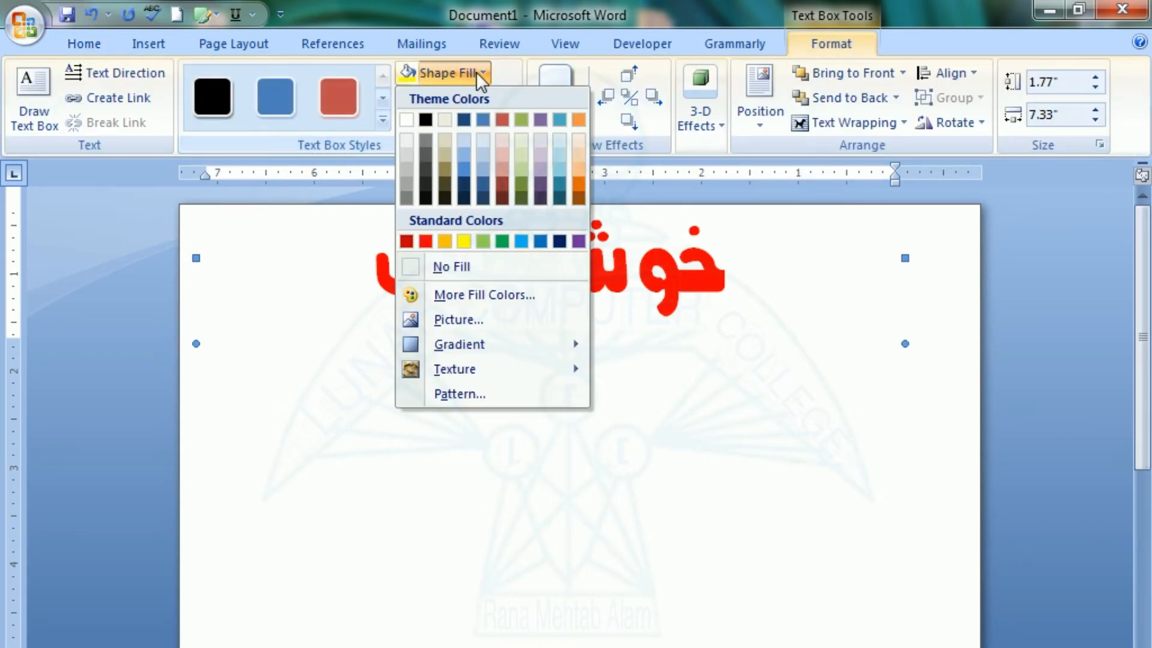
left_click(469, 266)
- Nudge the red heading right and slightly down over the black one, leaving a small offset as a shadow effect
key("Right")
key("Right")
key("Right")
key("Right")
key("Right")
key("Right")
key("Right")
key("Right")
key("Right")
key("Right")
key("Right")
key("Right")
key("Right")
key("Right")
key("Right")
key("Right")
key("Right")
key("Right")
key("Right")
key("Right")
key("Right")
key("Right")
key("Right")
key("Right")
key("Right")
key("Right")
key("Right")
key("Right")
key("Right")
key("Right")
key("Right")
key("Right")
key("Right")
key("Right")
key("Right")
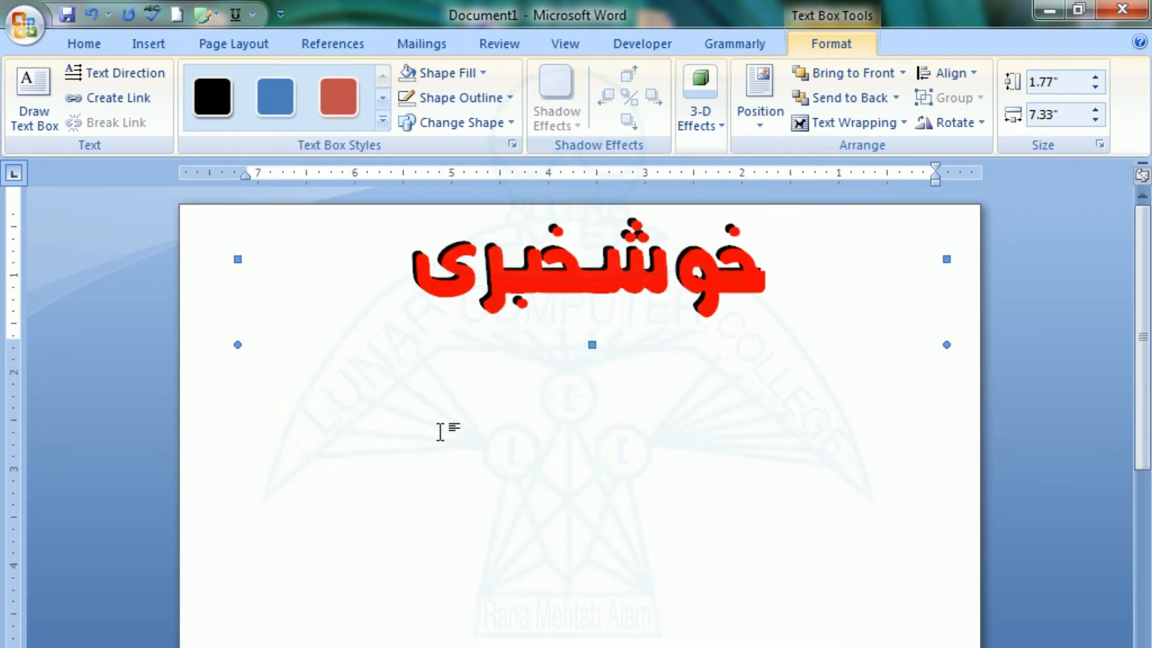
key("Right")
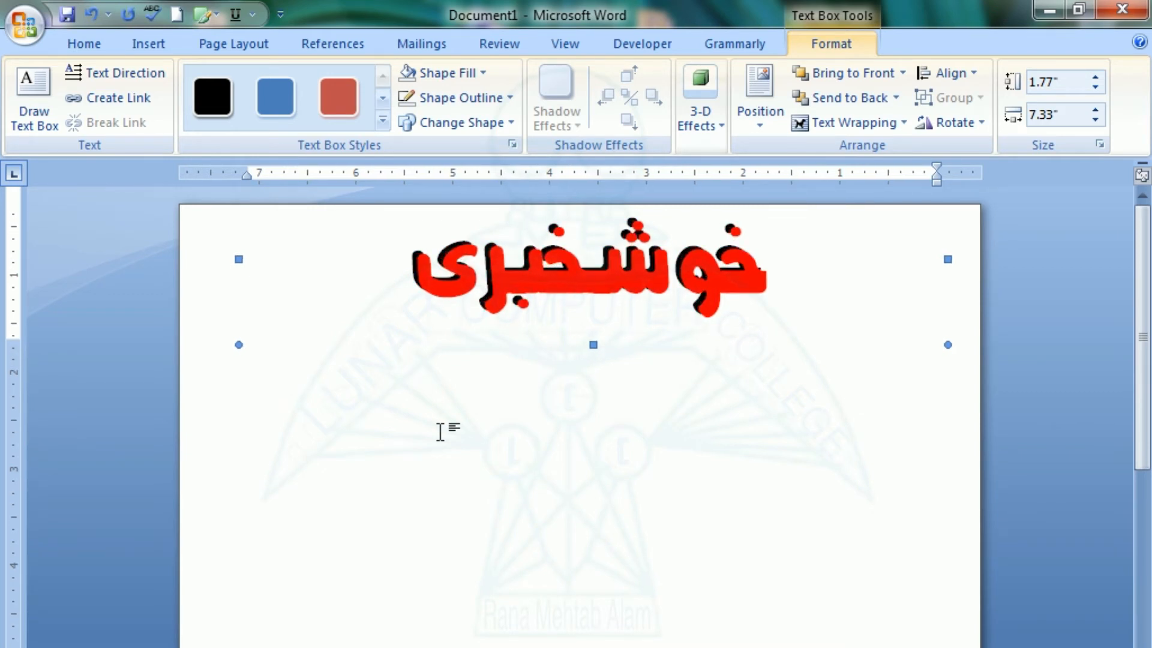
key("Left")
key("Down")
key("Down")
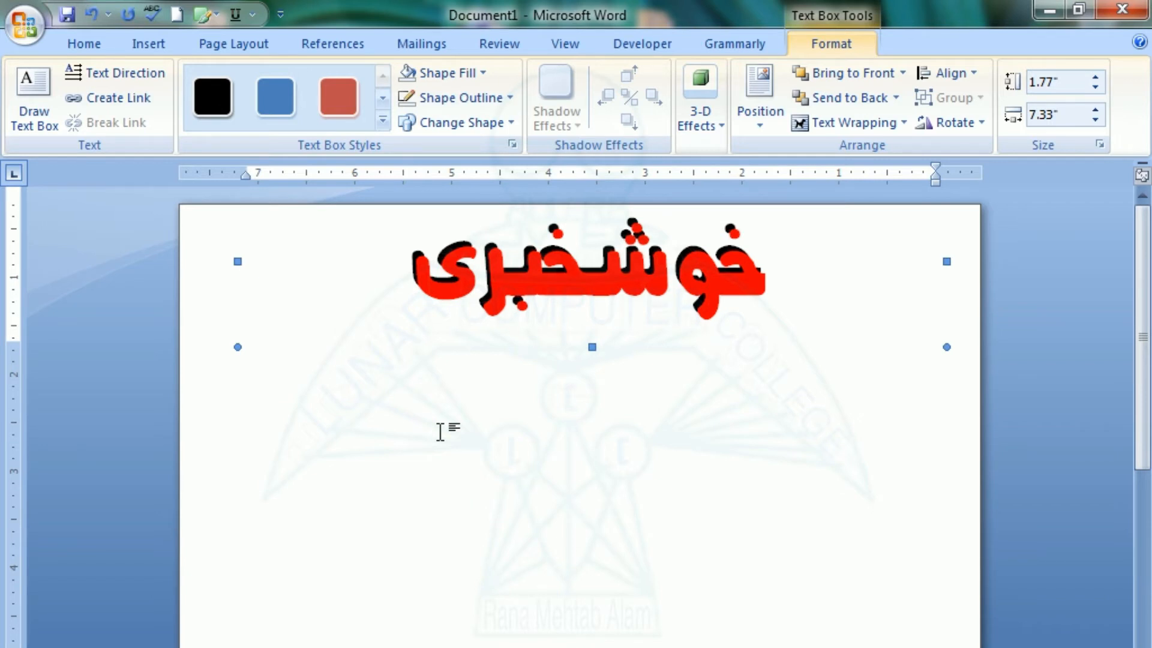
left_click(445, 467)
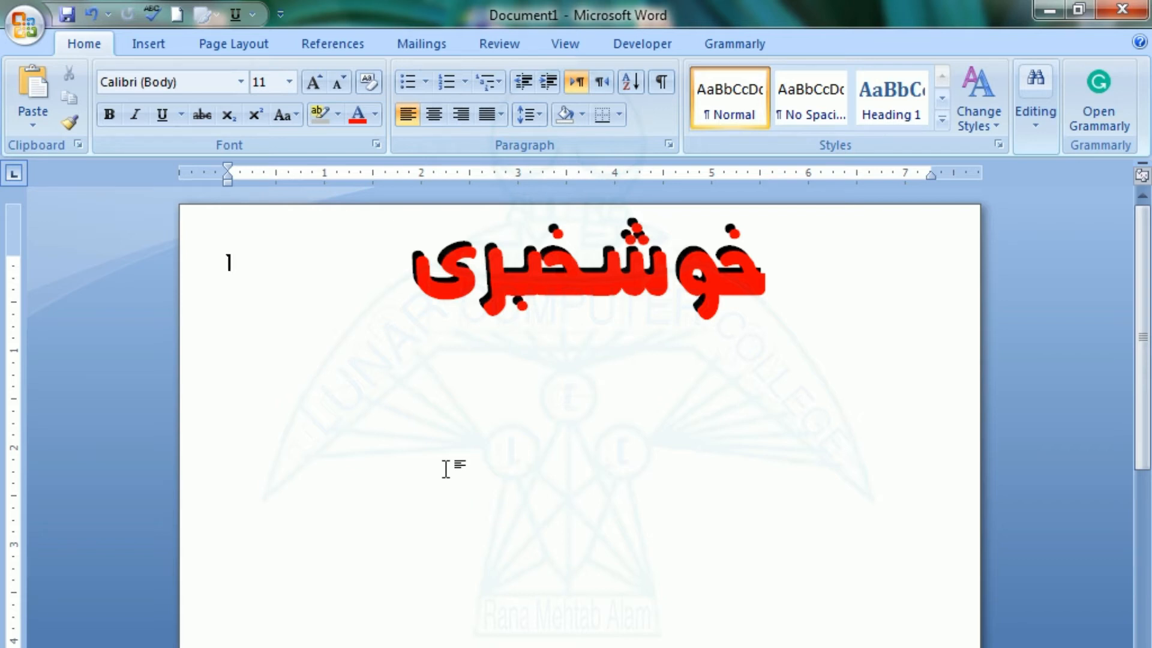
- Draw a text box about 6.93" wide and 1.26" high below the heading
left_click(151, 45)
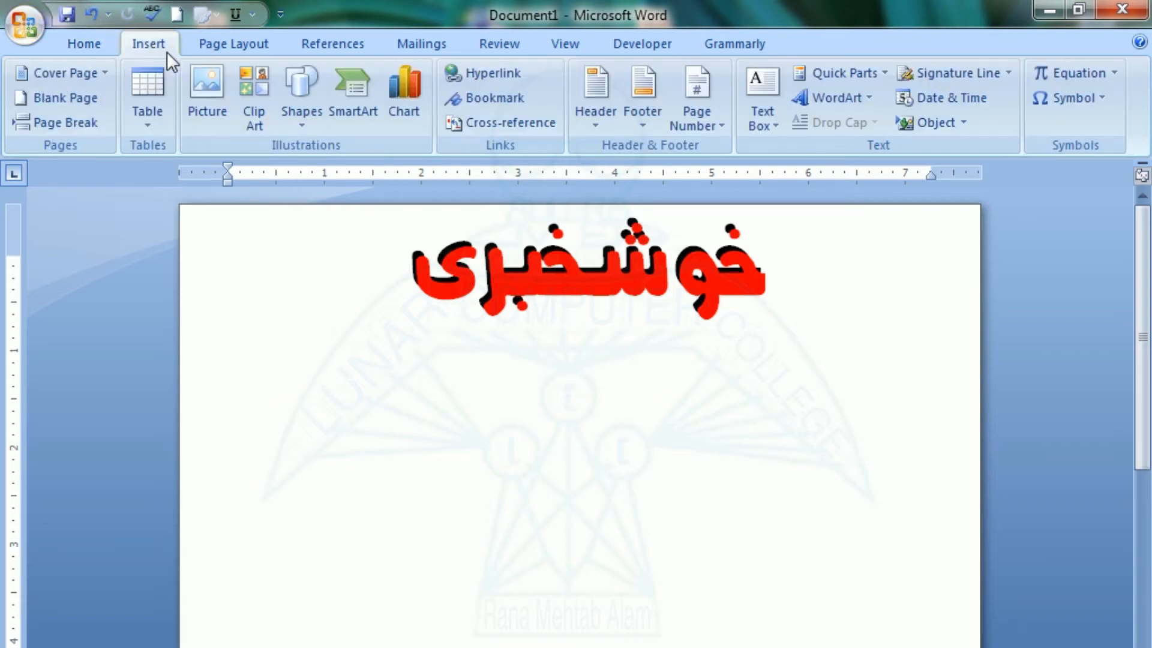
left_click(757, 121)
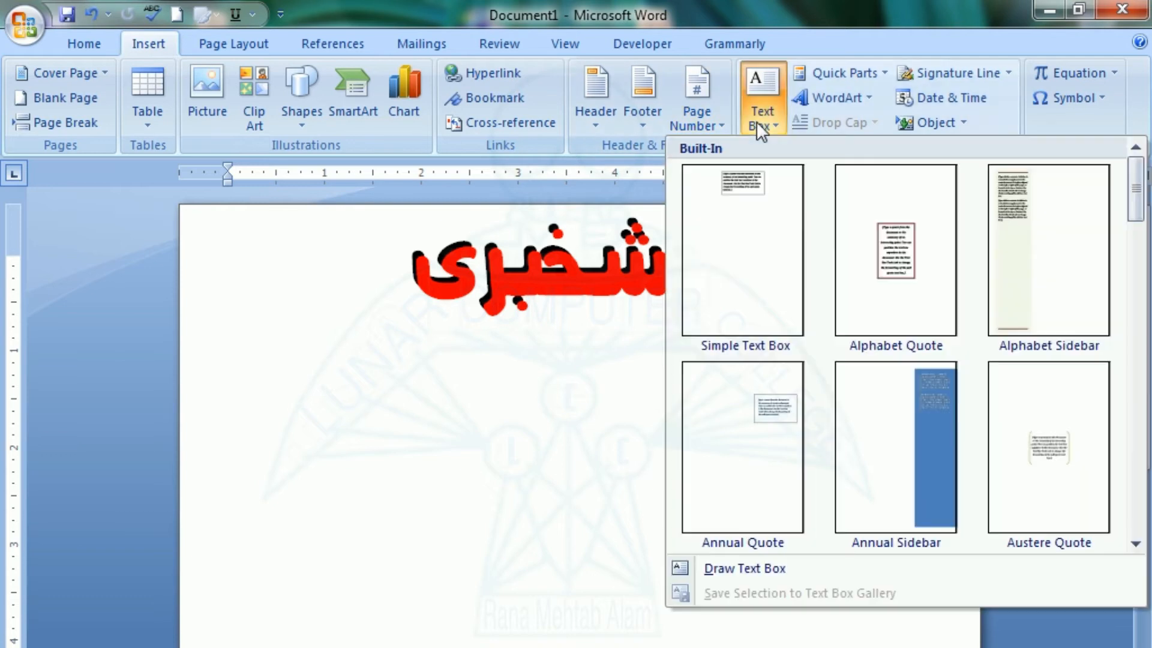
left_click(741, 567)
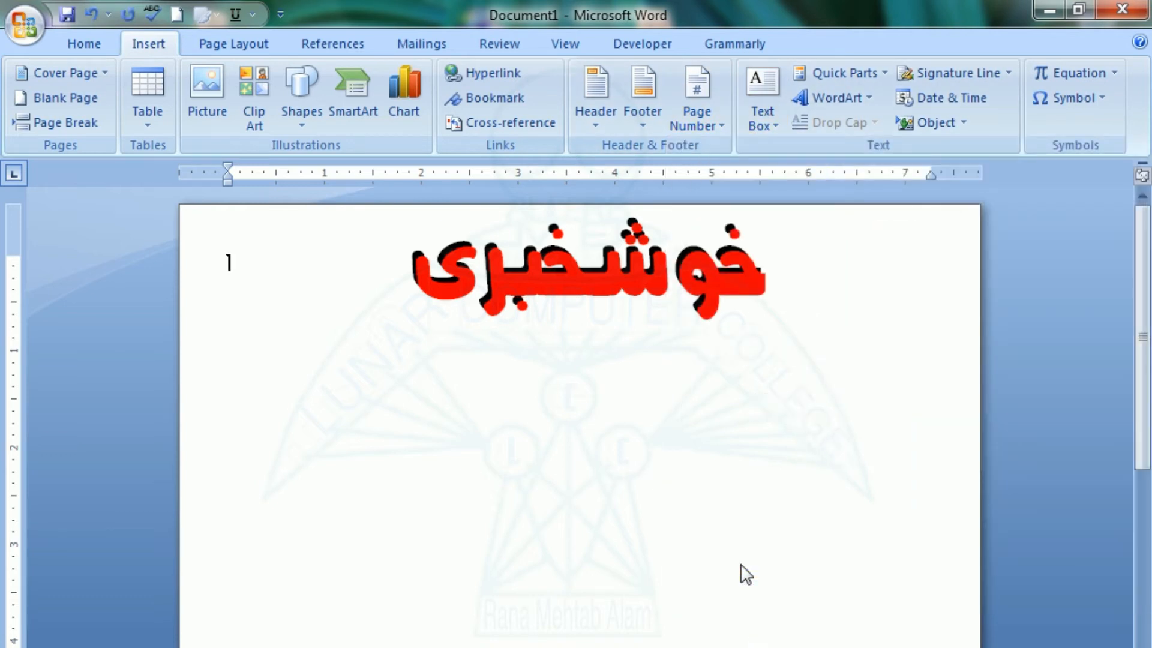
left_click_drag(239, 359, 908, 479)
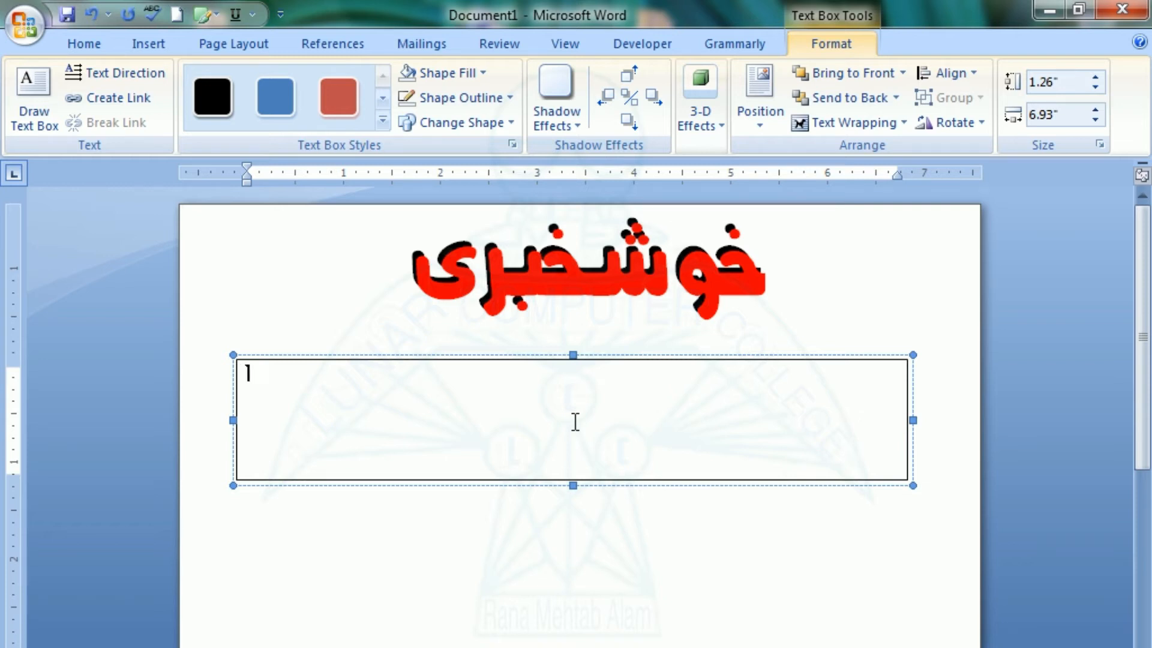
- Enter "کمپیوٹر کورس" in the new text box and increase the box's height to about 1.74"
type("کمپیو")
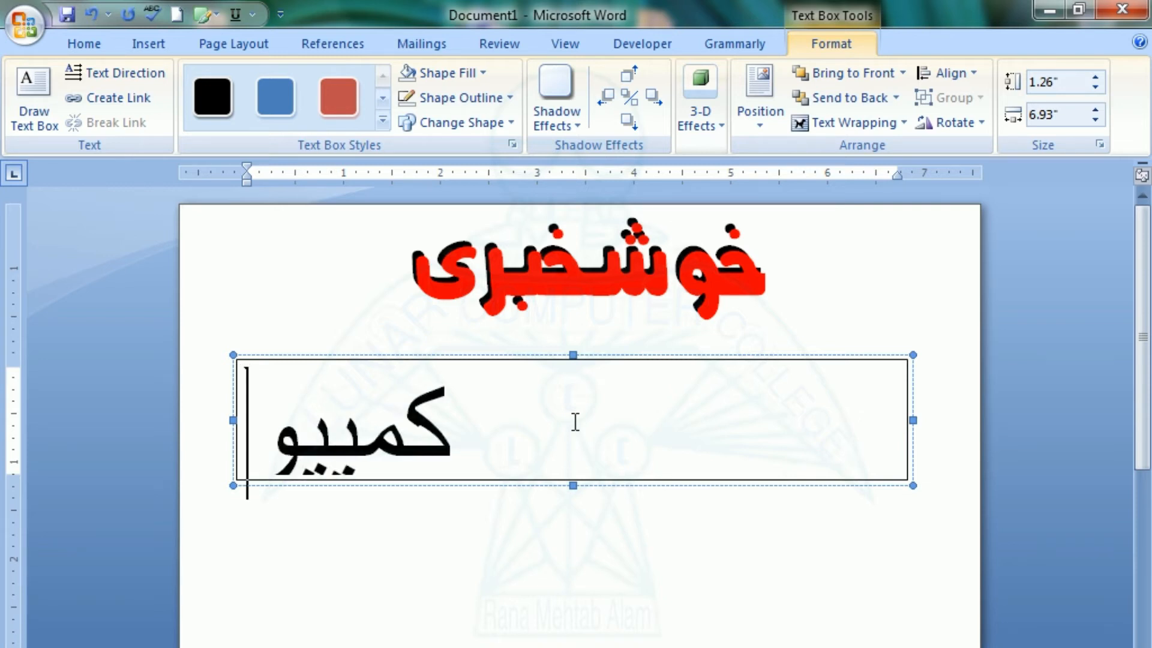
type("ٹر")
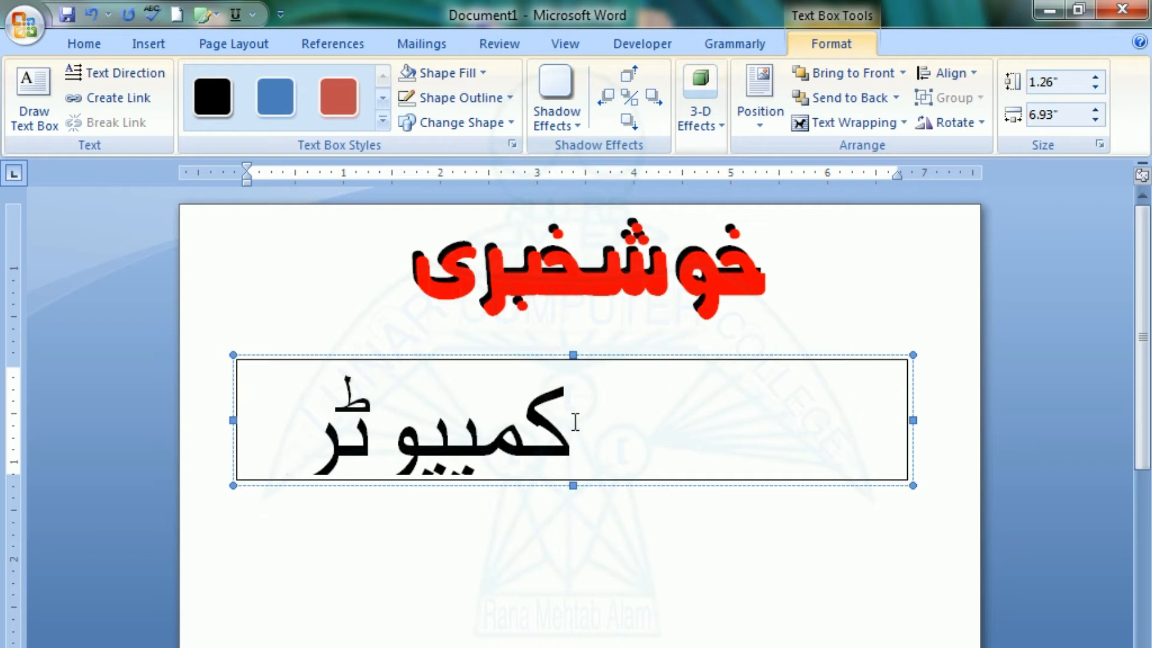
type(" کورس")
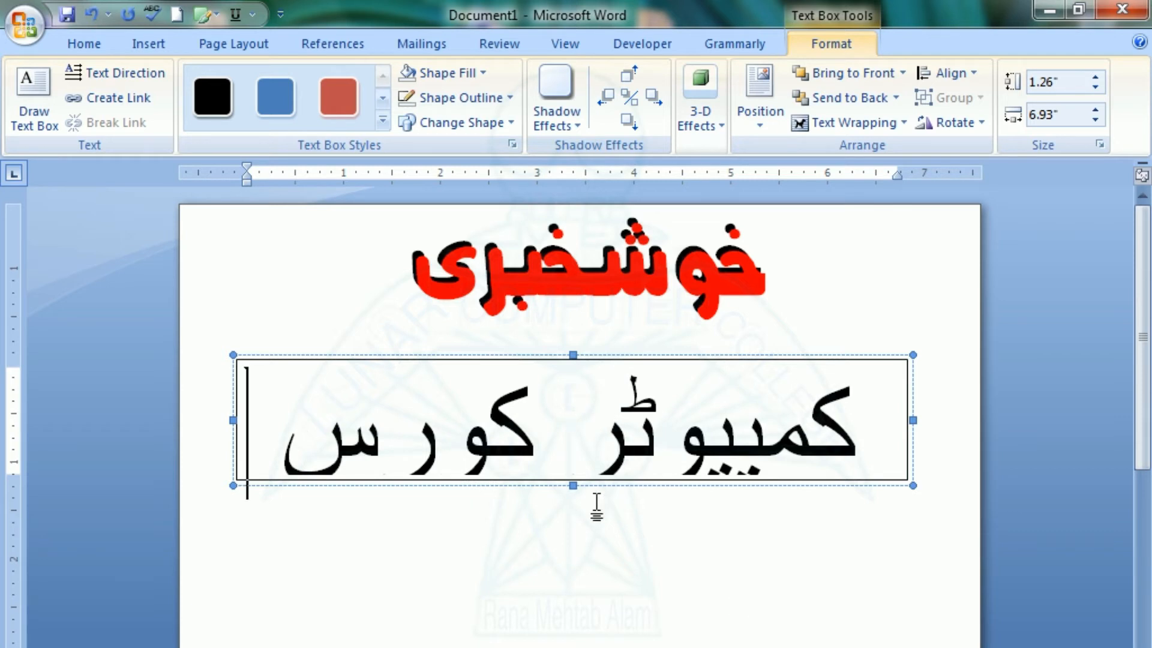
left_click_drag(574, 485, 574, 528)
- Preview a few recently used fonts on the text "کمپیوٹر کورس", and right-align it in its text box
triple_click(544, 447)
triple_click(543, 447)
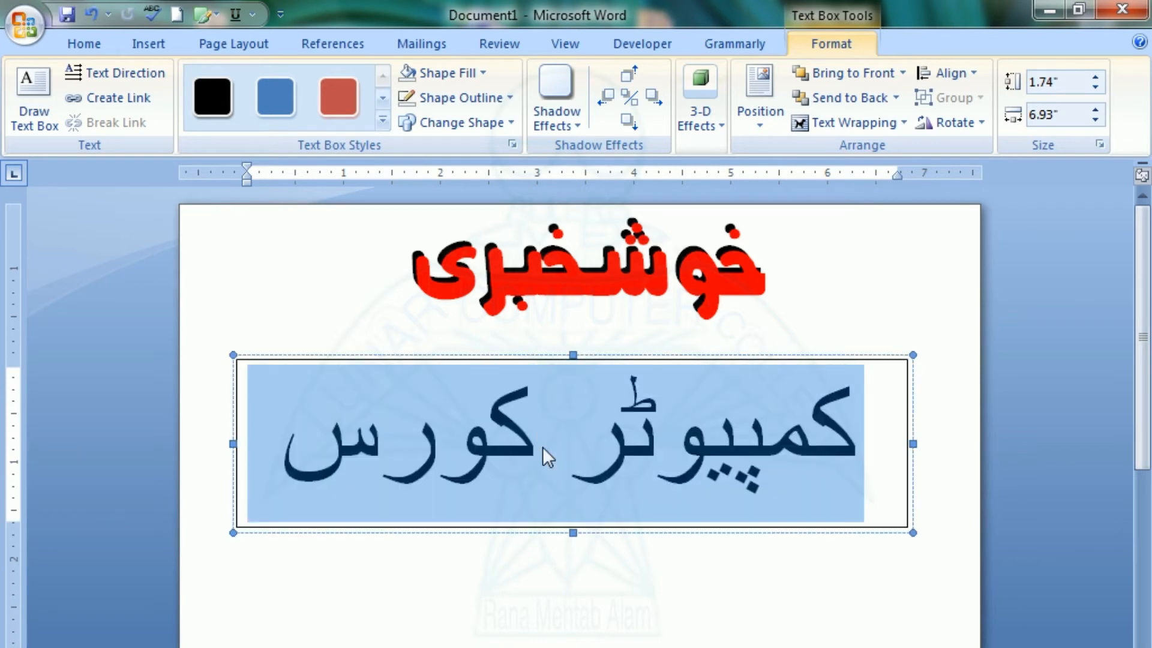
left_click(82, 45)
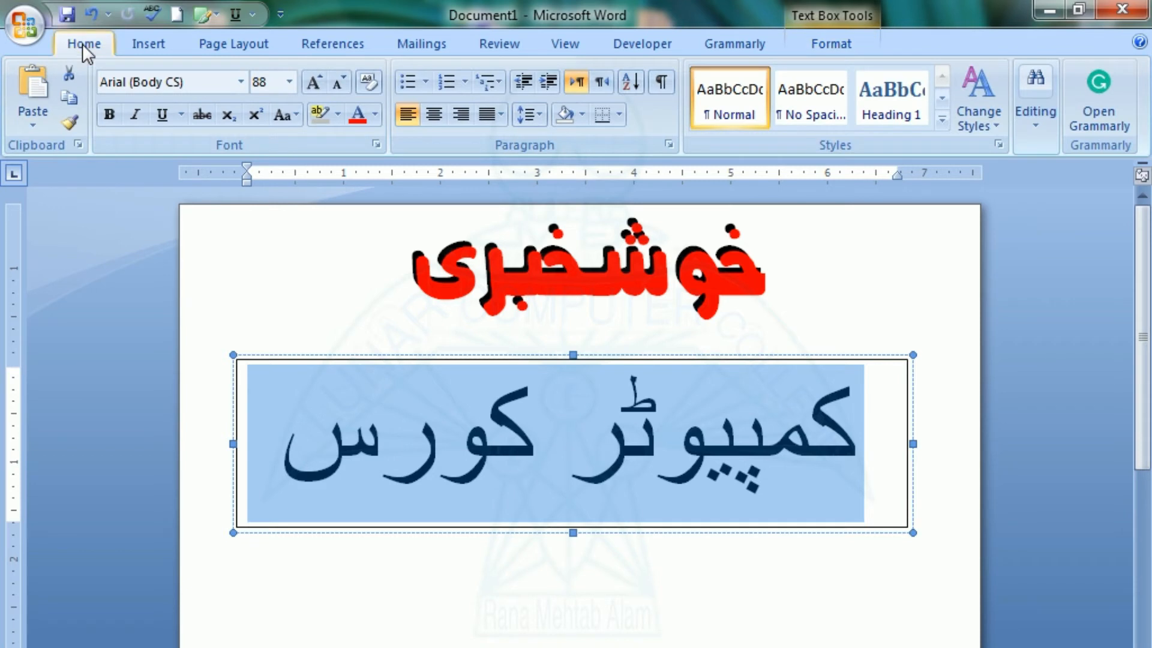
left_click(246, 76)
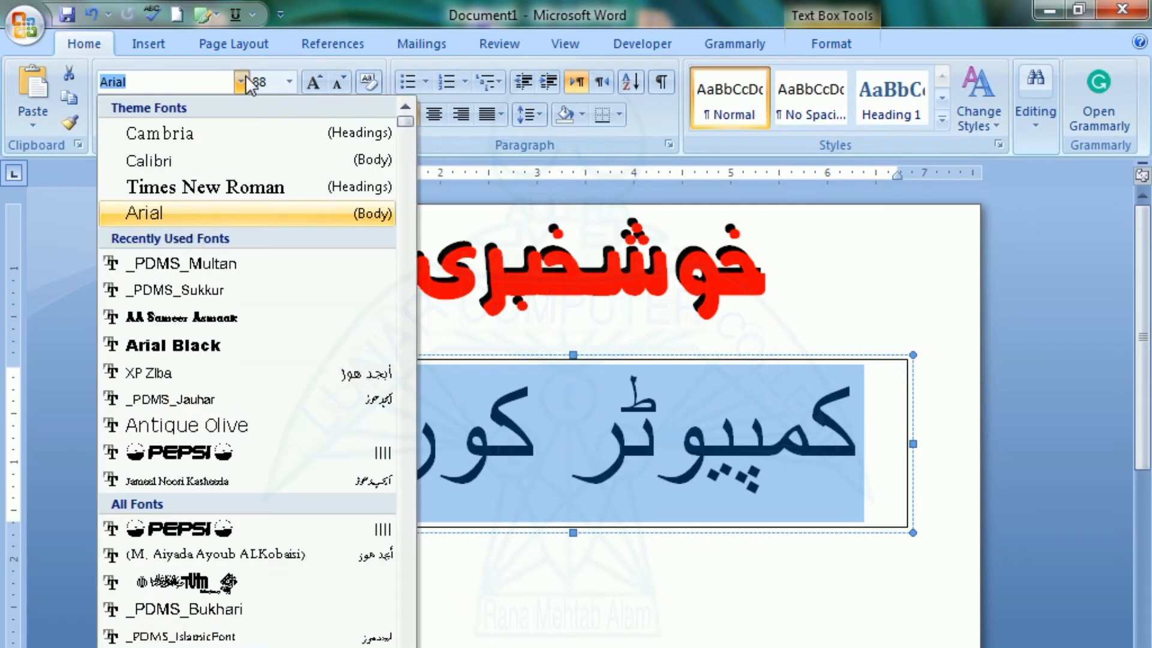
key("Down")
key("Down")
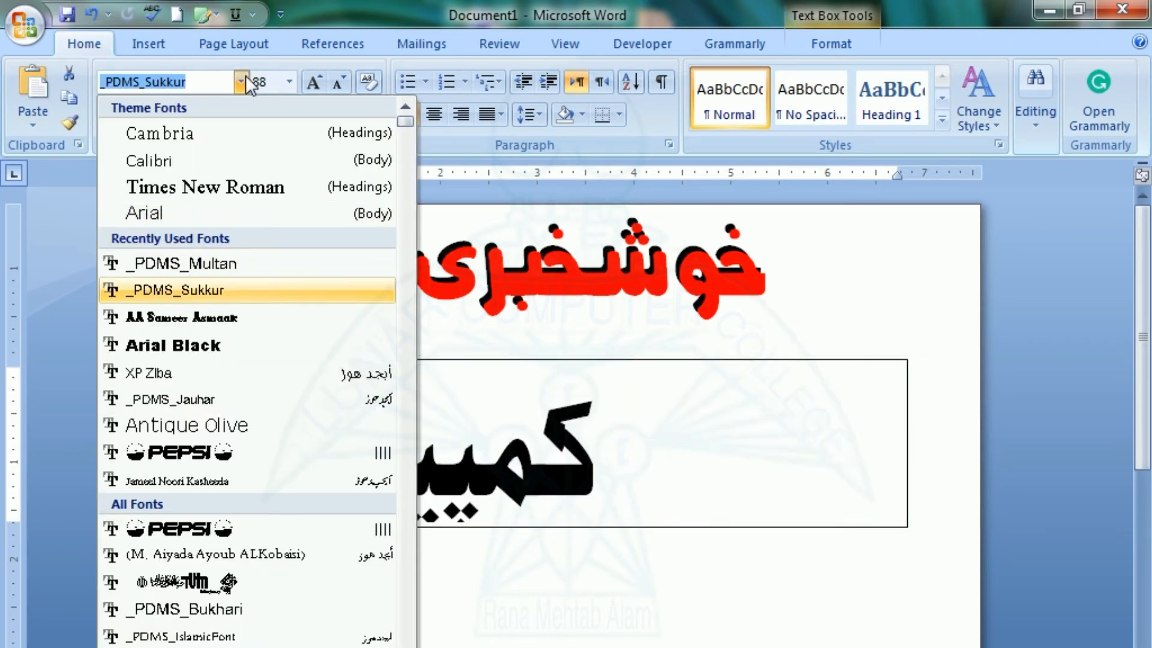
key("Down")
key("Down")
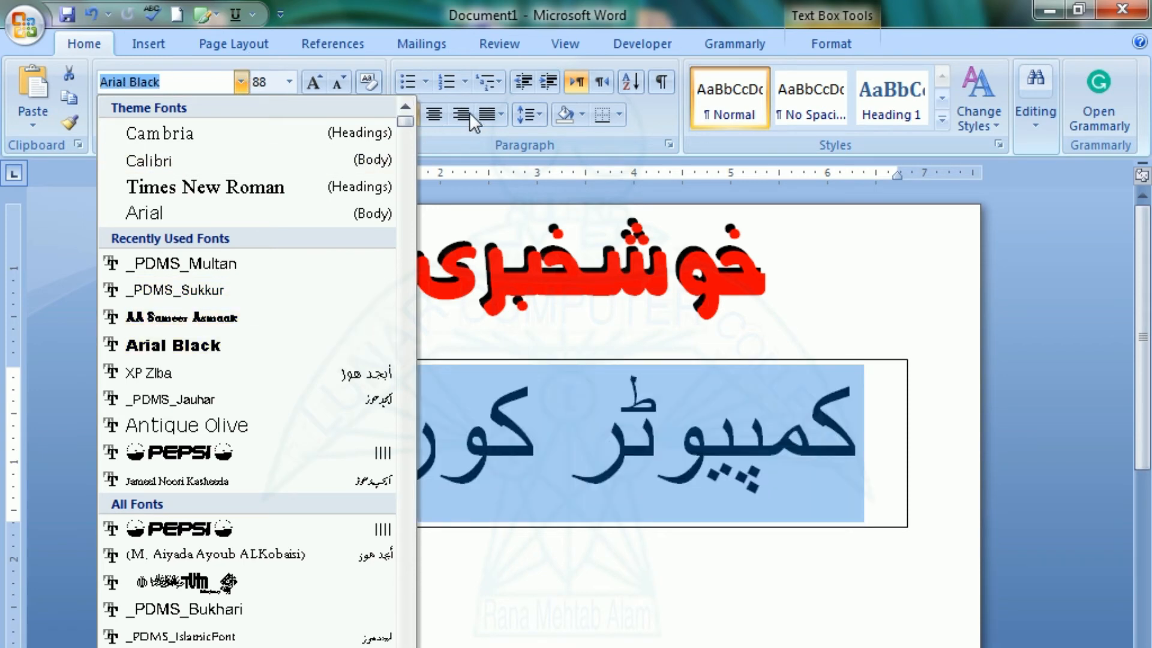
left_click(460, 112)
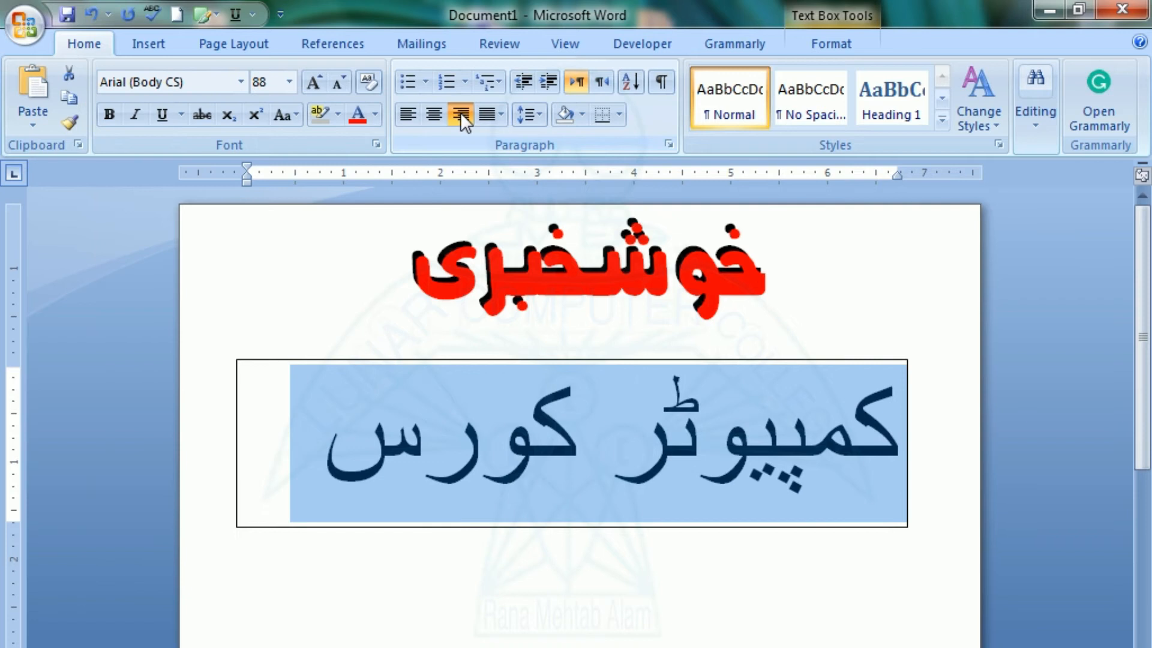
- Compare recently used fonts on the selected text "کمپیوٹر کورس" and apply _PDMS_Jauhar
left_click(239, 82)
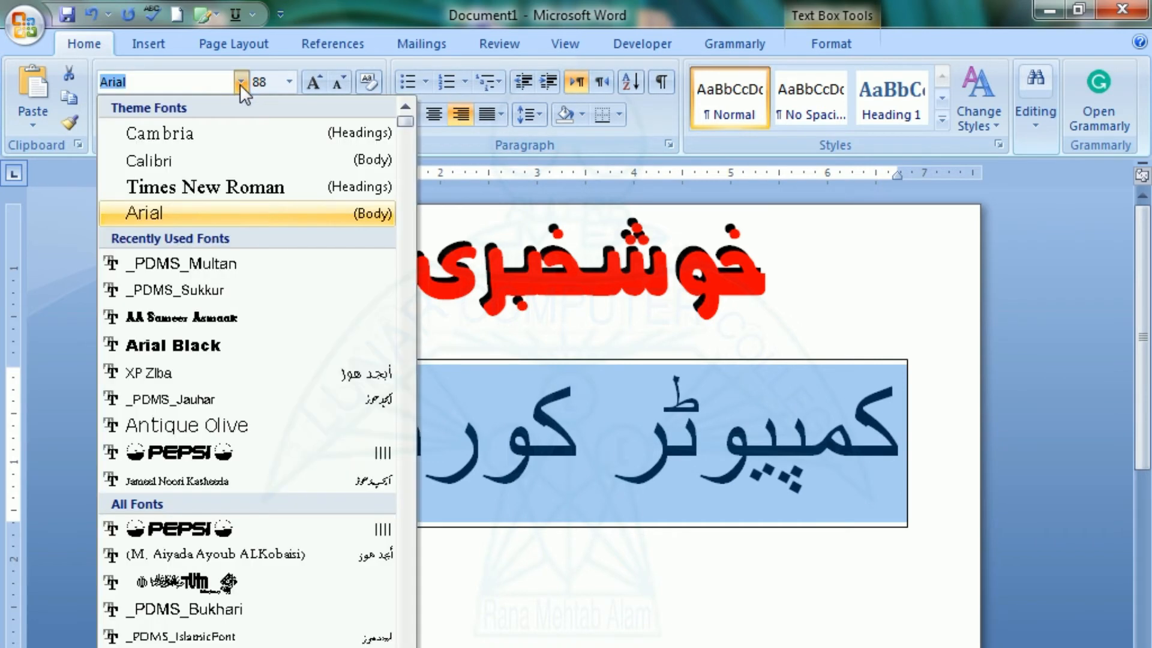
key("Down")
key("Down")
key("Down")
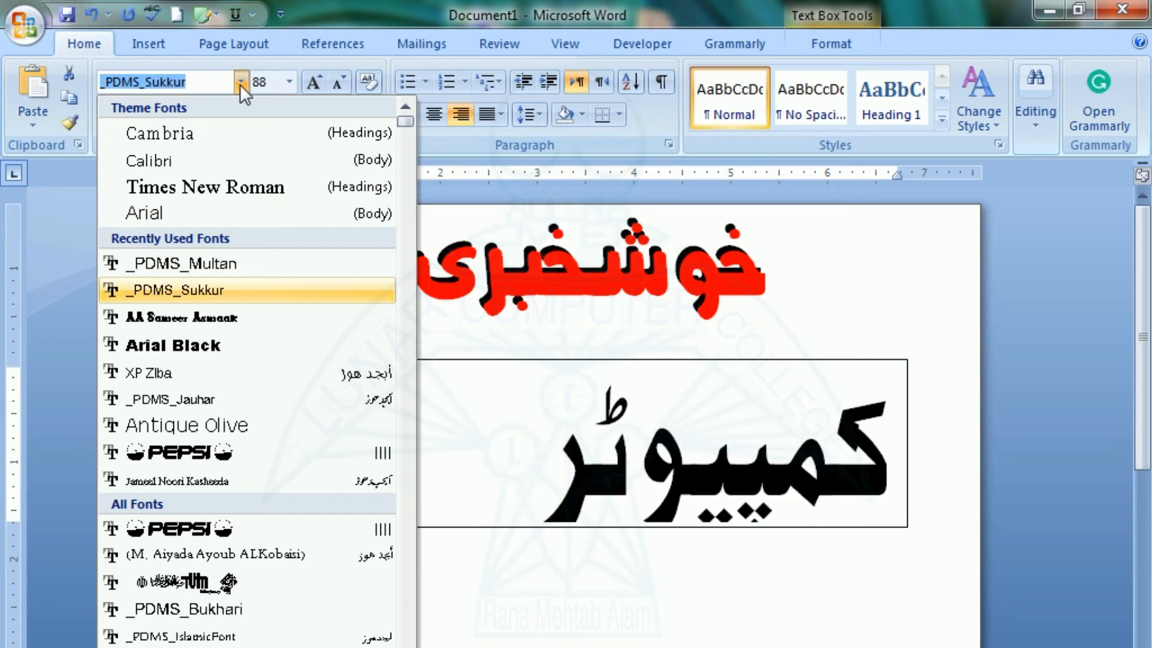
key("Down")
key("Down")
key("Down")
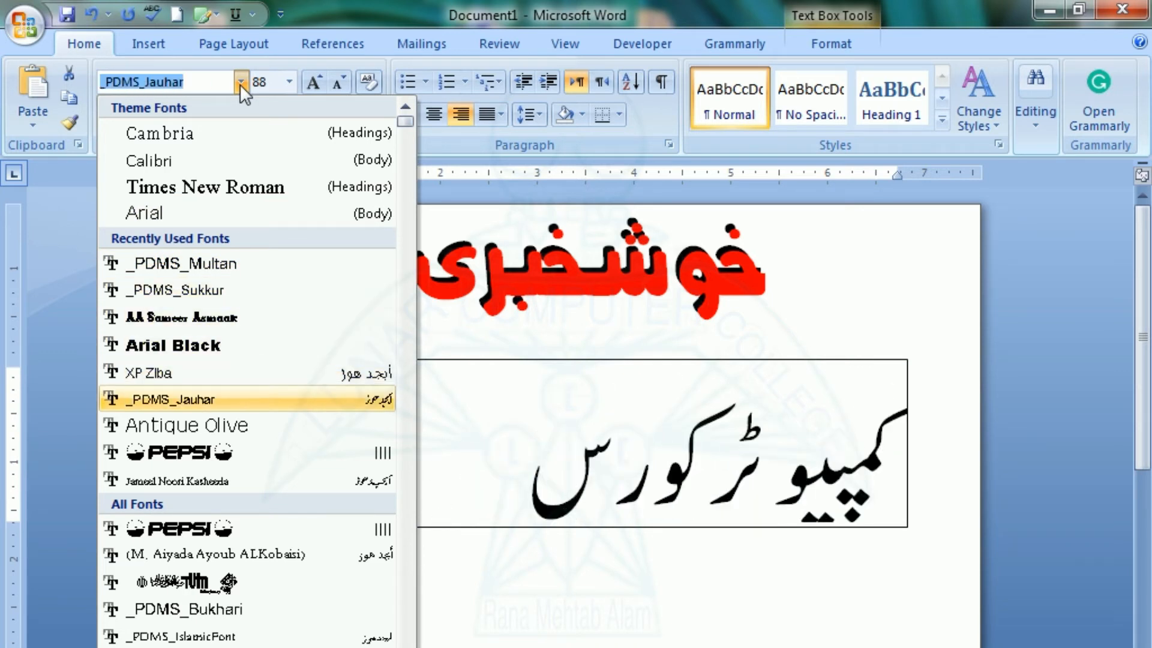
key("Down")
key("Down")
key("Up")
key("Up")
key("Return")
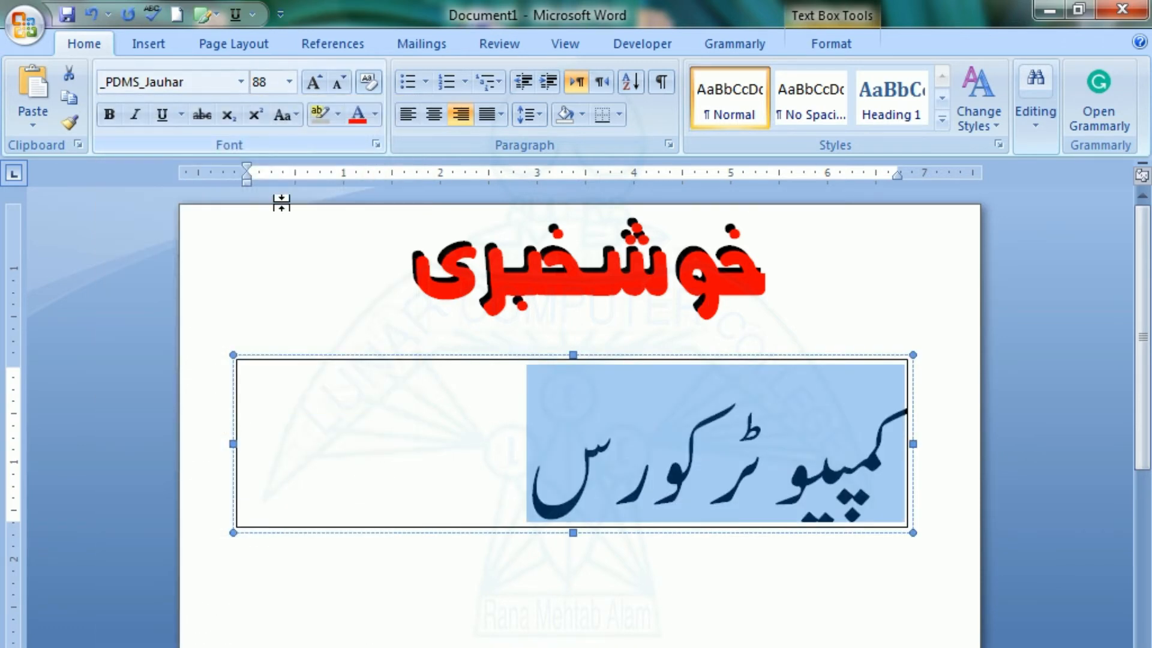
- Extend the subheading's text box slightly downward and make "کمپیوٹر کورس" bold
left_click(546, 582)
left_click(577, 529)
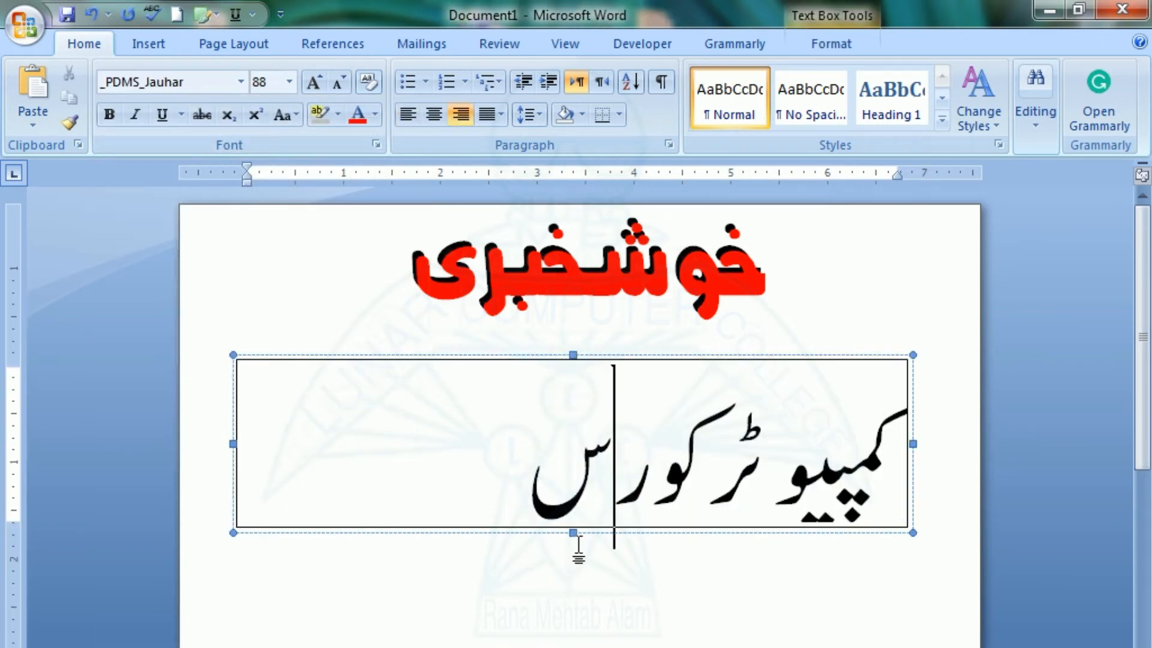
left_click_drag(575, 533, 573, 559)
left_click(581, 462)
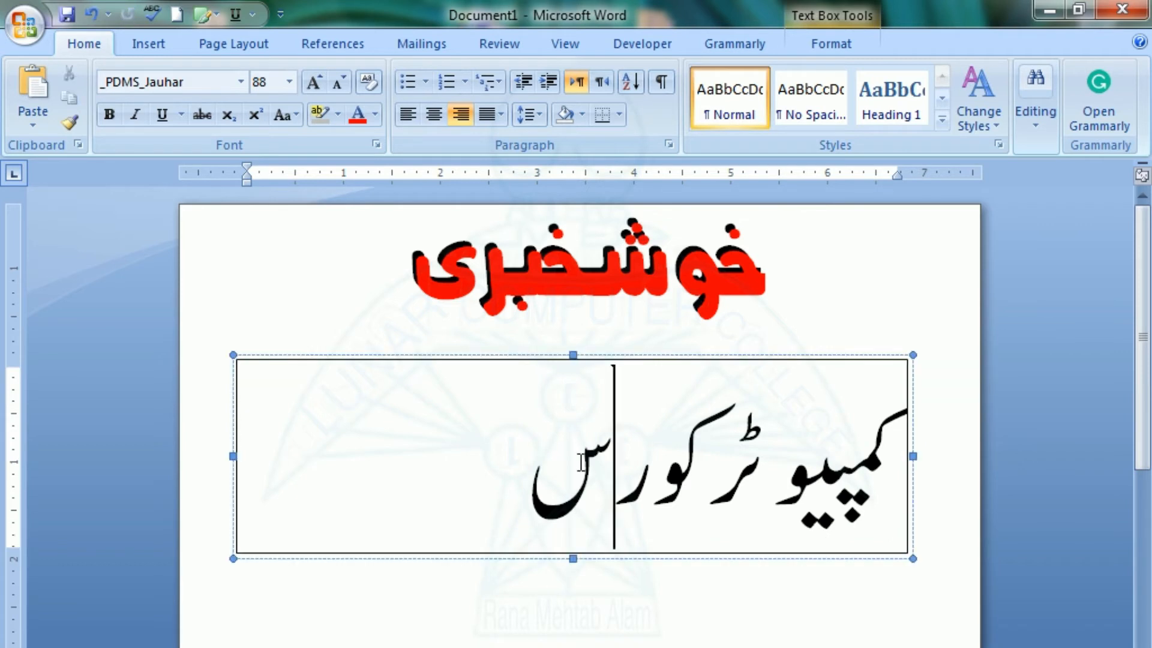
key("ctrl+a")
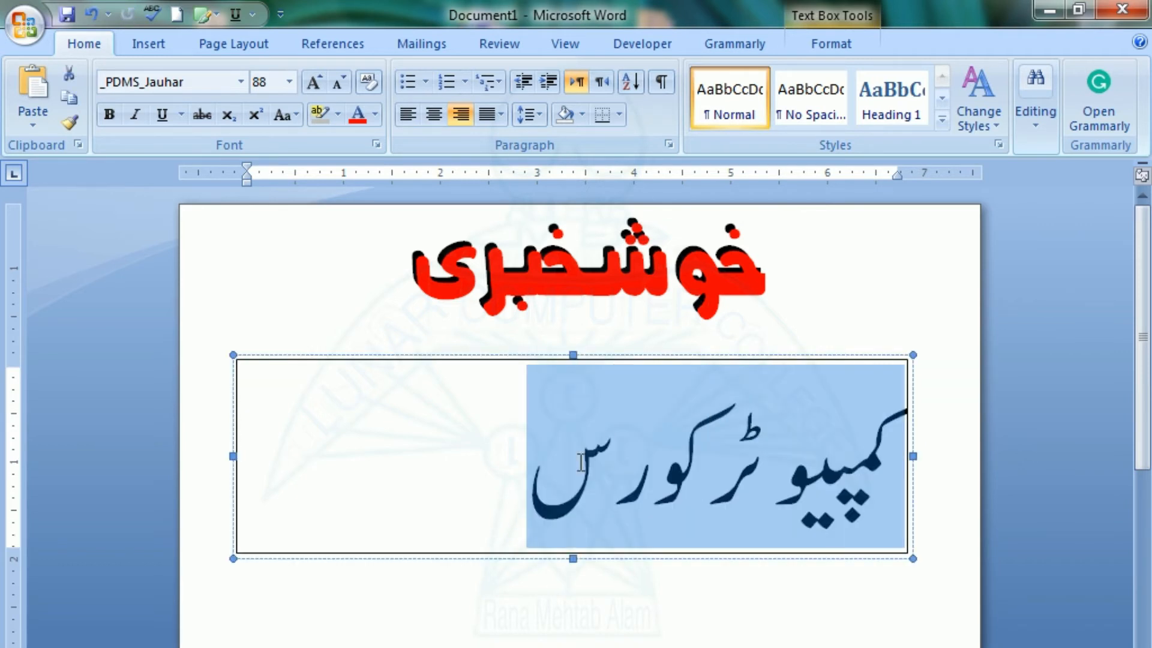
key("ctrl+b")
left_click(592, 588)
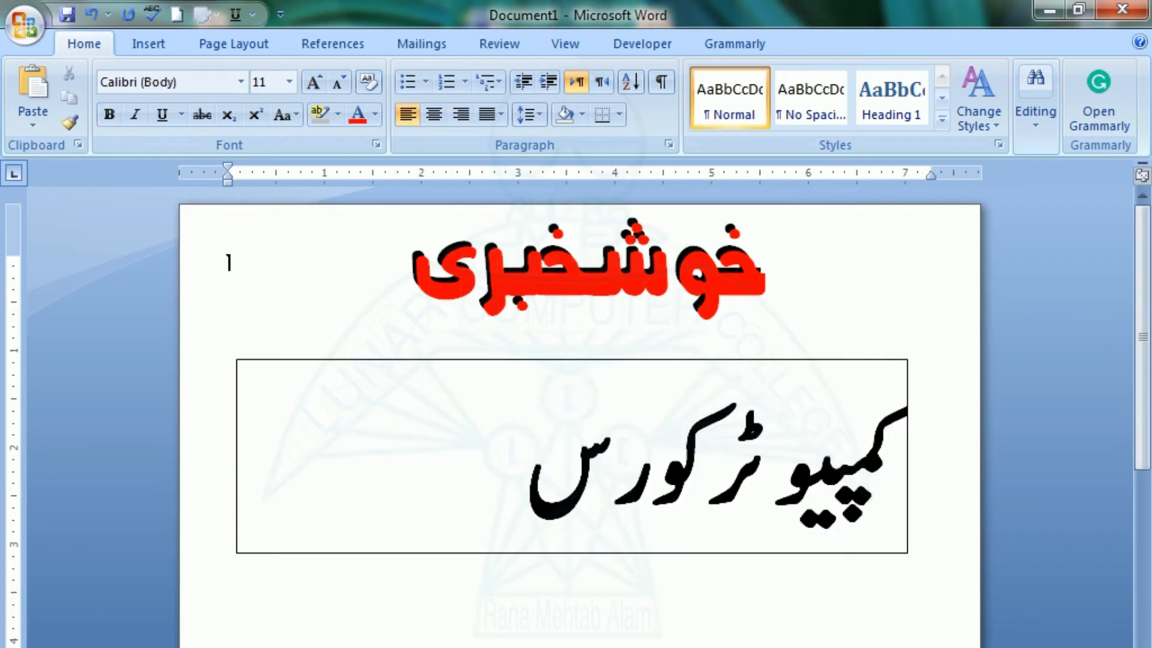
- Increase the font size of "کمپیوٹر کورس" to 105
triple_click(604, 492)
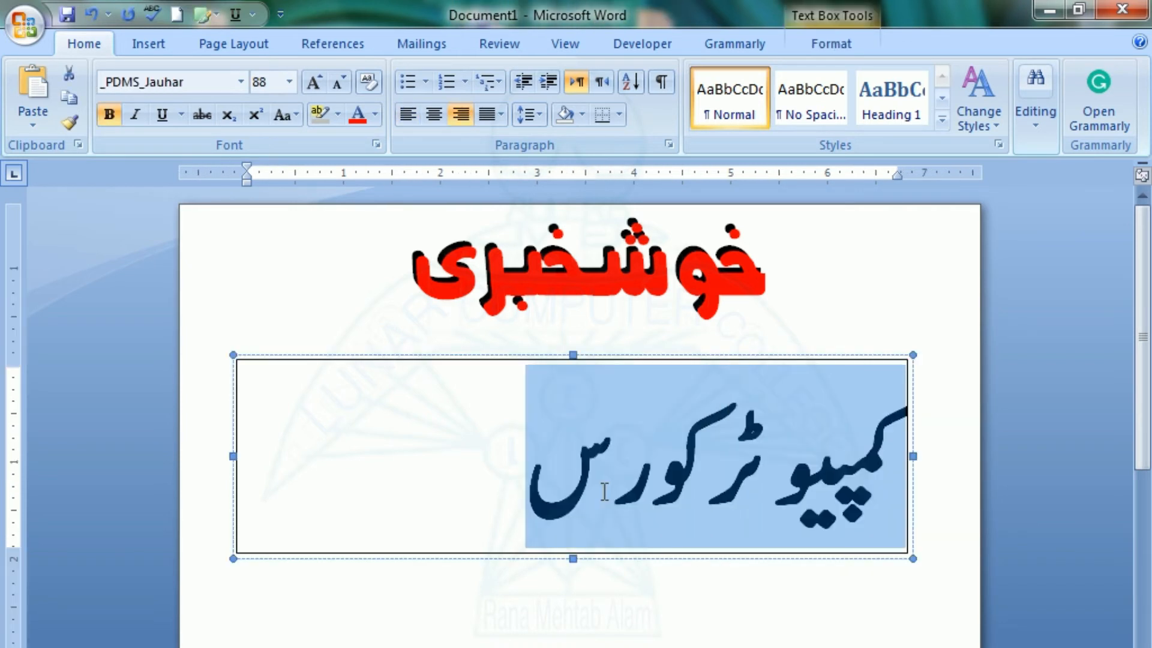
key("ctrl+bracketright")
key("ctrl+bracketright")
key("ctrl+bracketright")
key("ctrl+bracketright")
key("ctrl+bracketright")
key("ctrl+bracketright")
key("ctrl+bracketright")
key("ctrl+bracketright")
key("ctrl+bracketright")
key("ctrl+bracketright")
key("ctrl+bracketright")
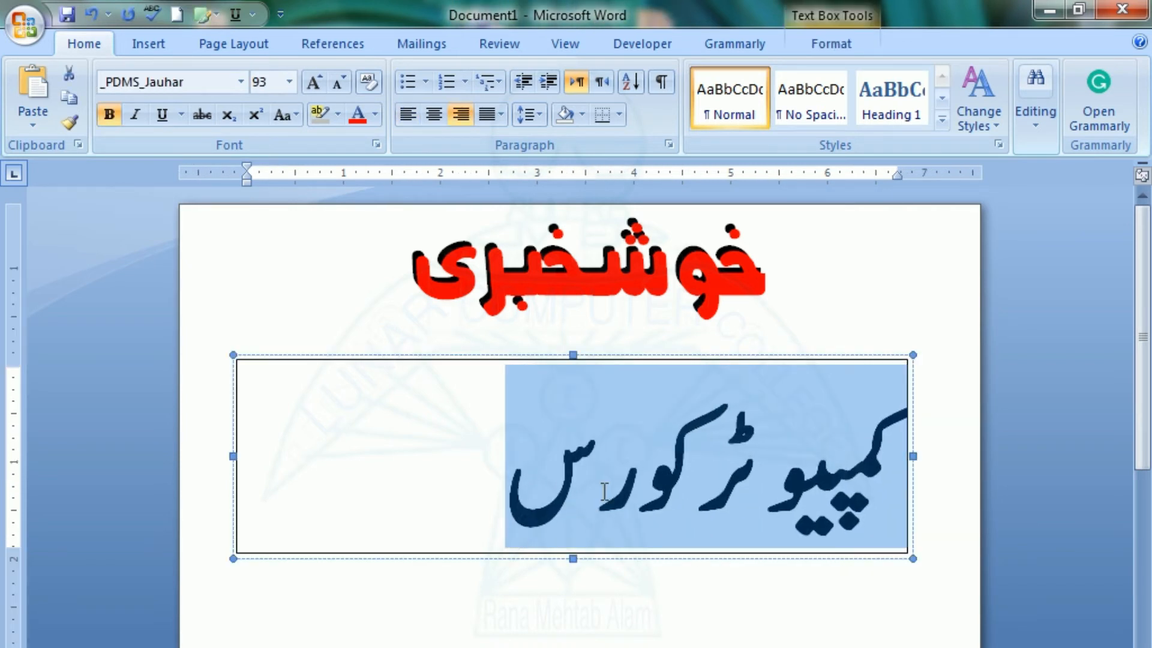
key("ctrl+bracketright")
key("ctrl+bracketright")
key("ctrl+bracketright")
key("ctrl+bracketright")
key("ctrl+bracketright")
key("ctrl+bracketright")
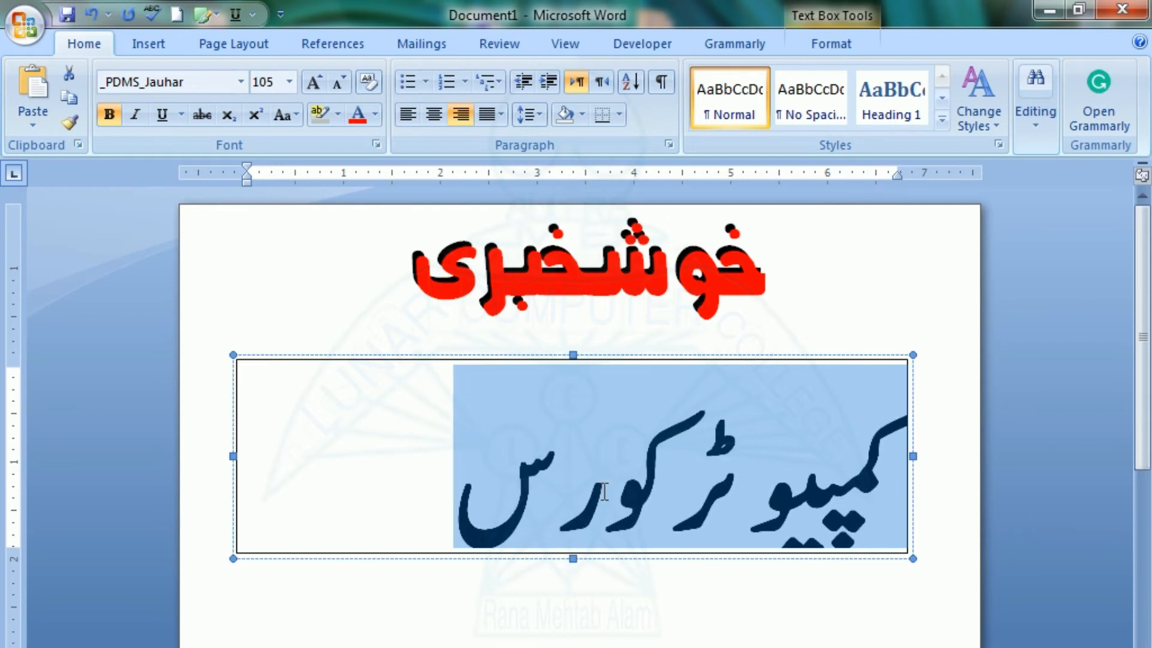
- Increase the subheading's text box height to about 2.55" and centre its text
left_click(449, 567)
left_click(442, 553)
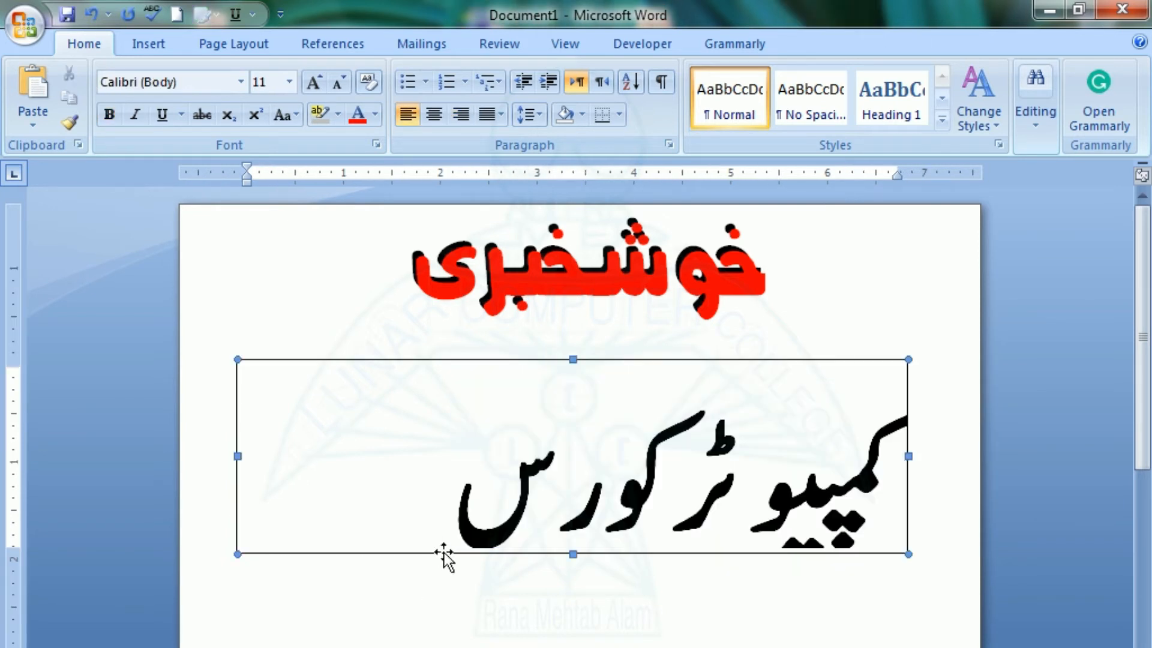
left_click_drag(573, 555, 566, 606)
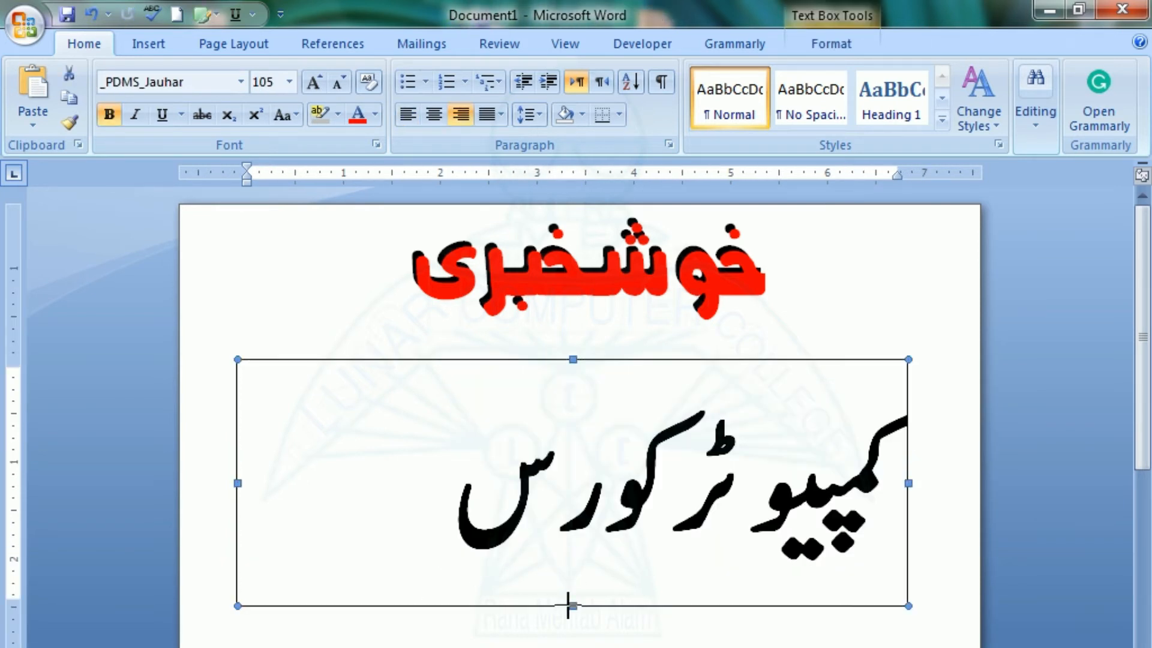
left_click(558, 630)
left_click(628, 420)
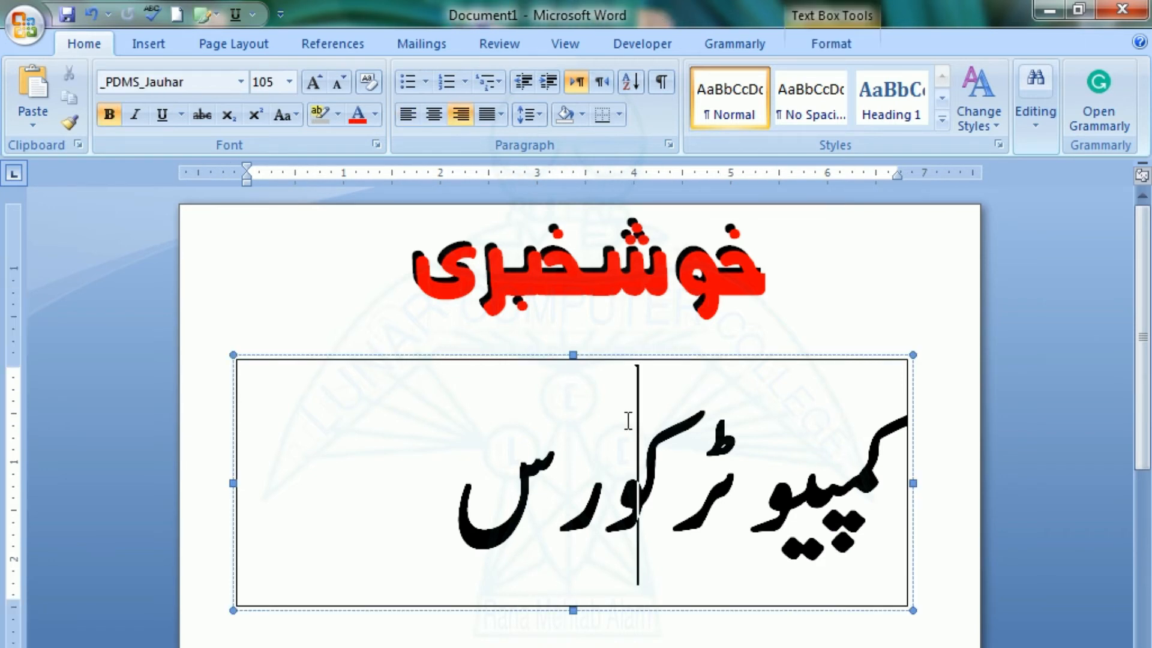
key("ctrl+e")
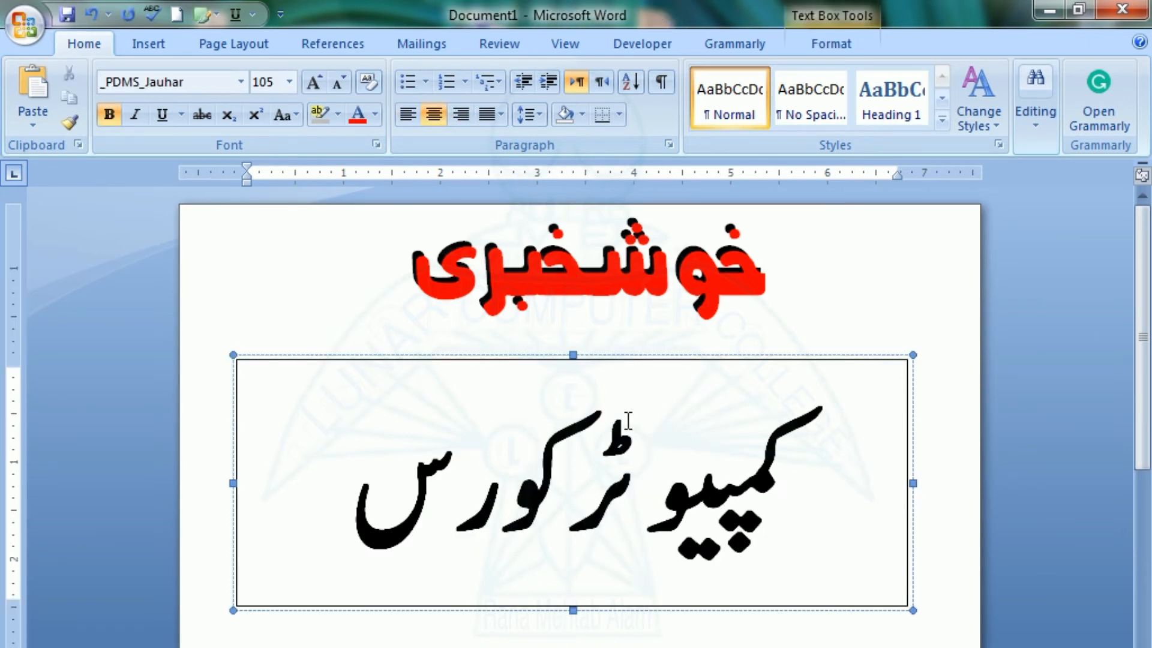
left_click(626, 641)
- Remove the outline from the text box around "کمپیوٹر کورس"
triple_click(505, 499)
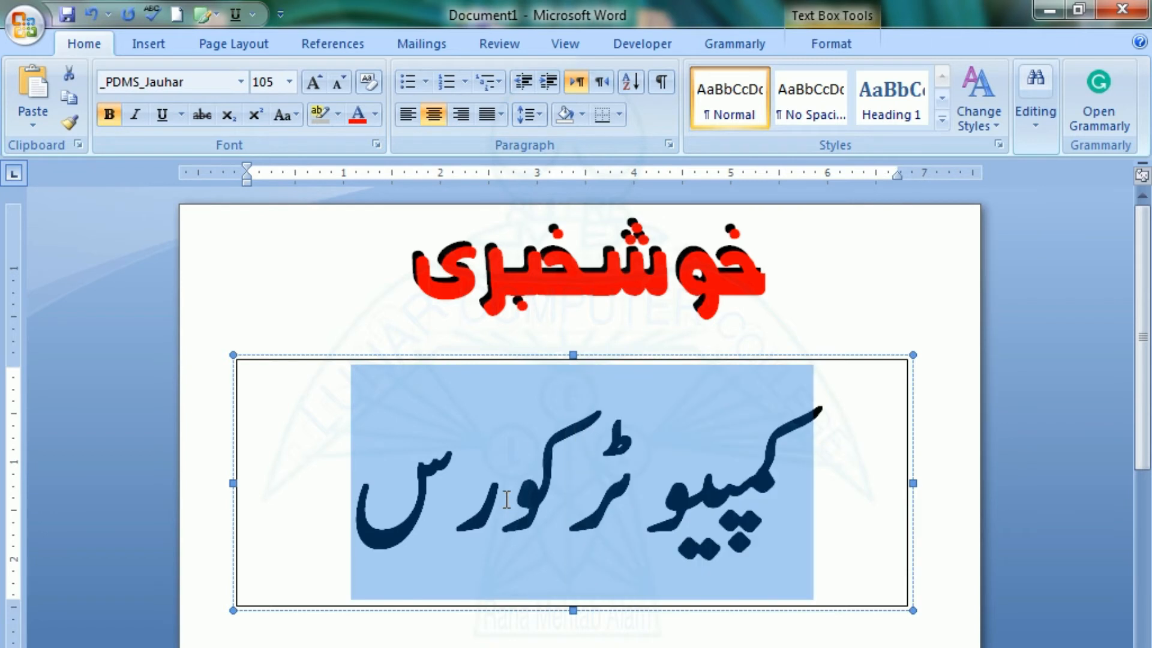
left_click(489, 619)
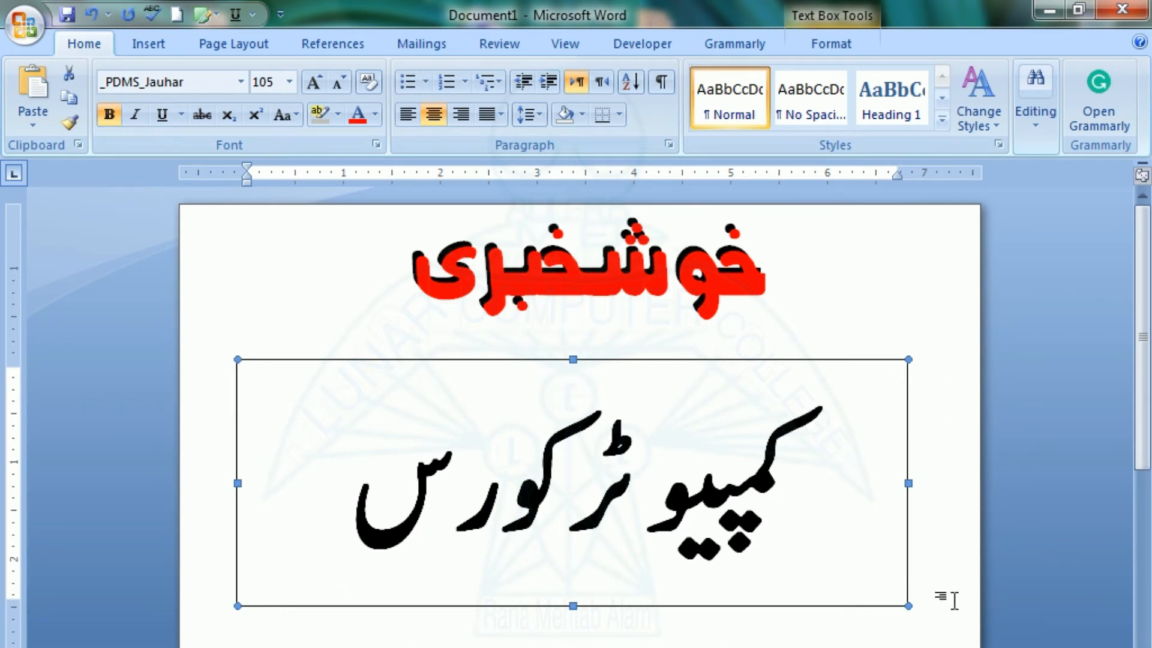
left_click(828, 45)
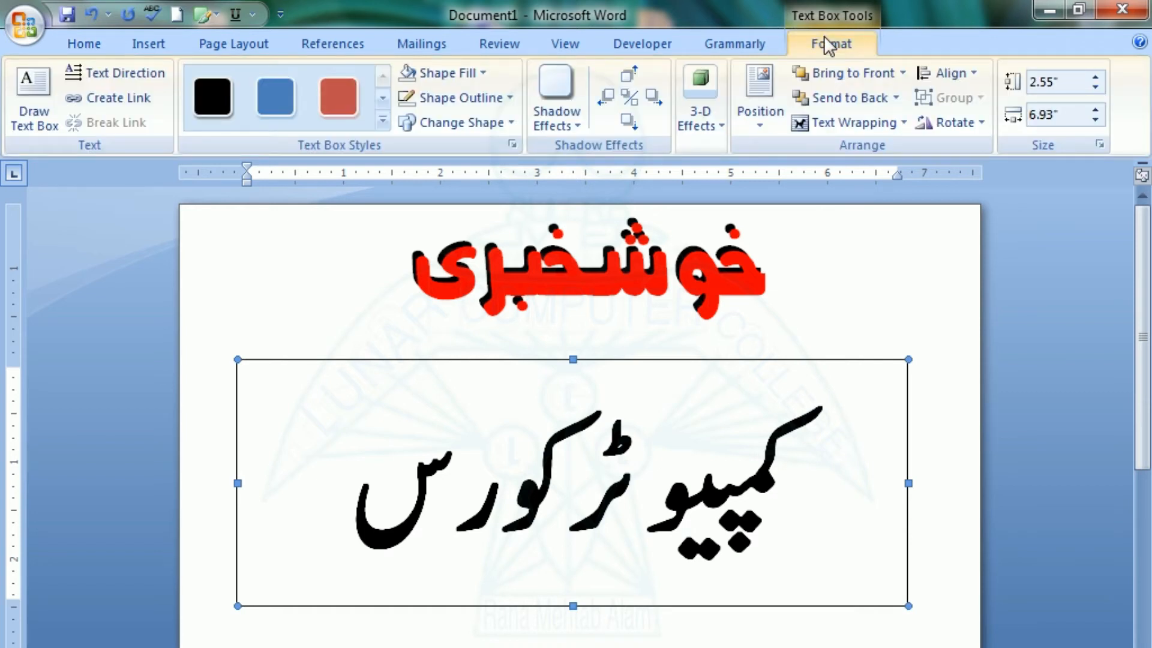
left_click(473, 99)
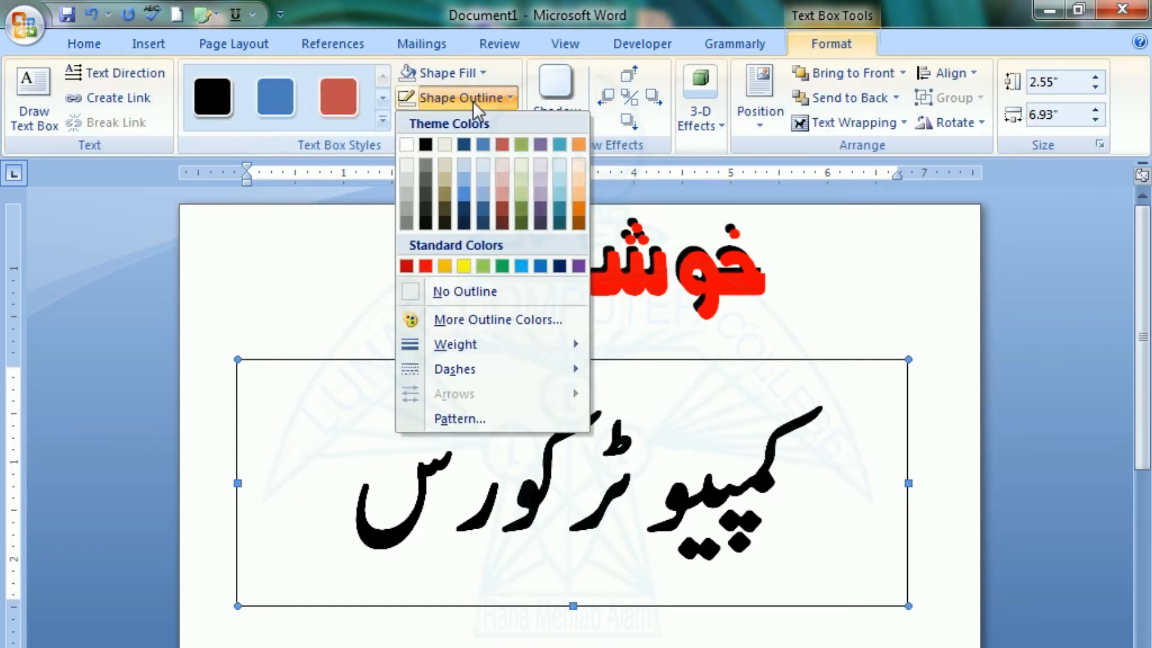
left_click(412, 292)
left_click(473, 636)
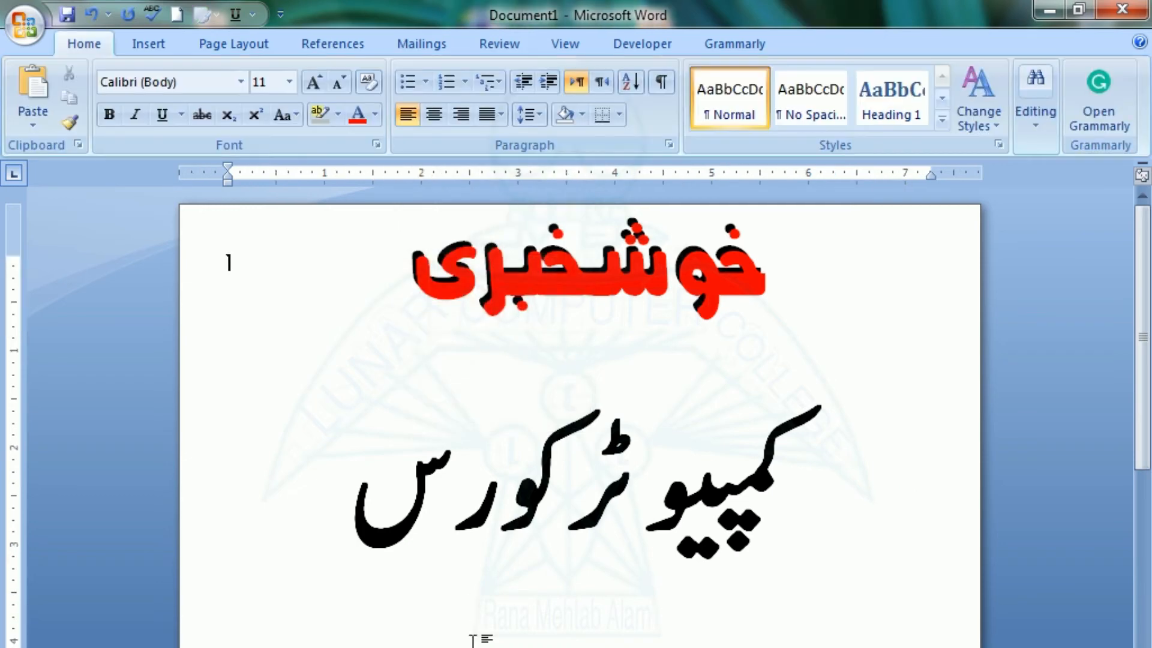
- Move the subheading's text box up close beneath the red heading and set its fill to No Fill
left_click(467, 549)
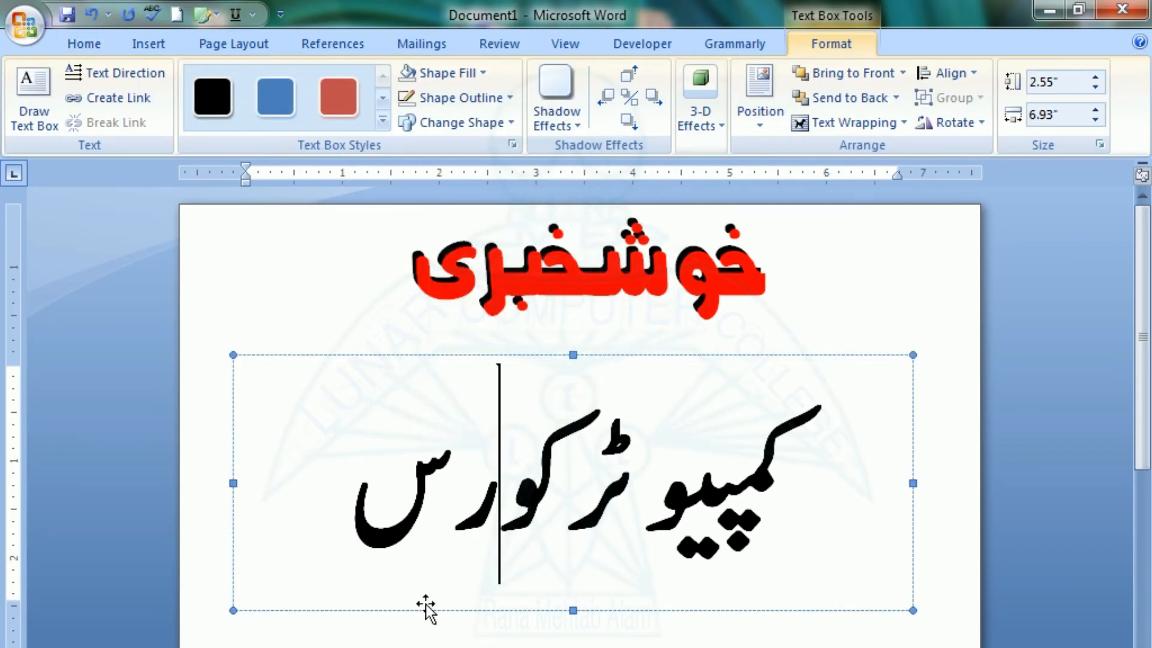
left_click(426, 609)
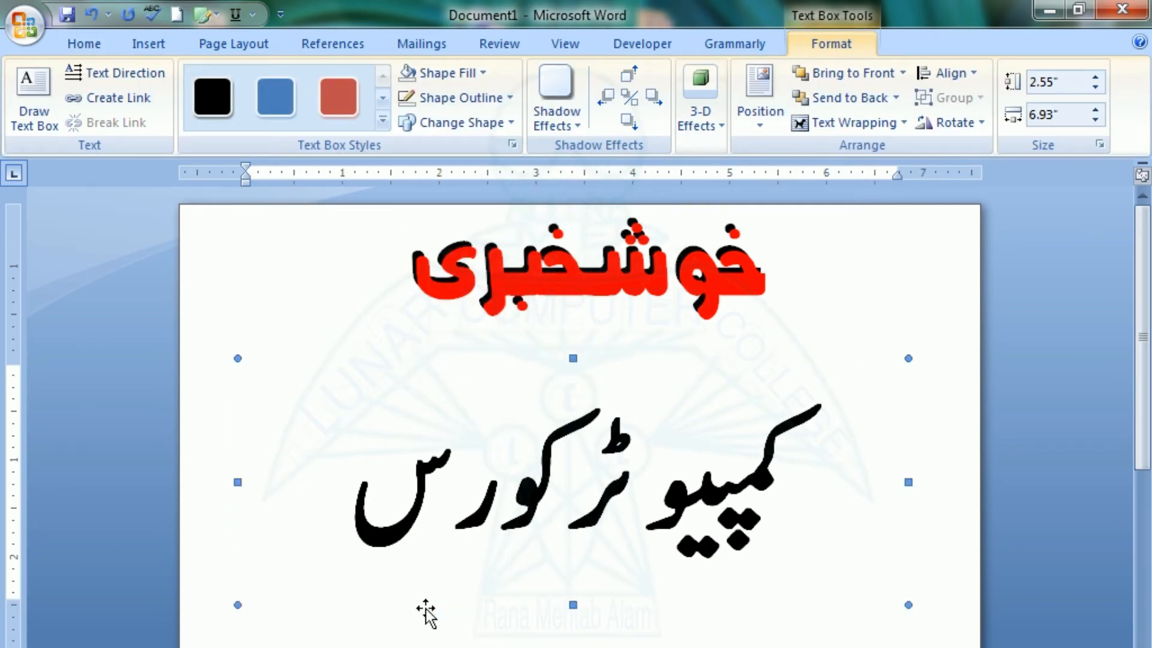
key("Up")
key("Up")
key("Up")
key("Up")
key("Up")
key("Up")
key("Up")
key("Up")
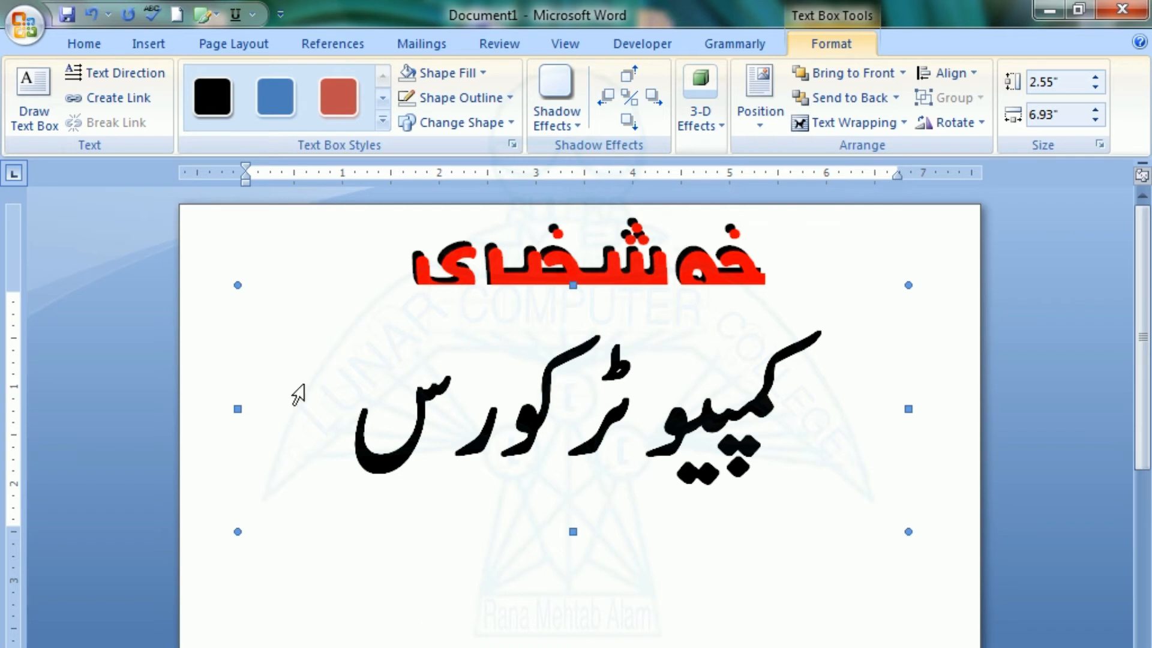
left_click(469, 72)
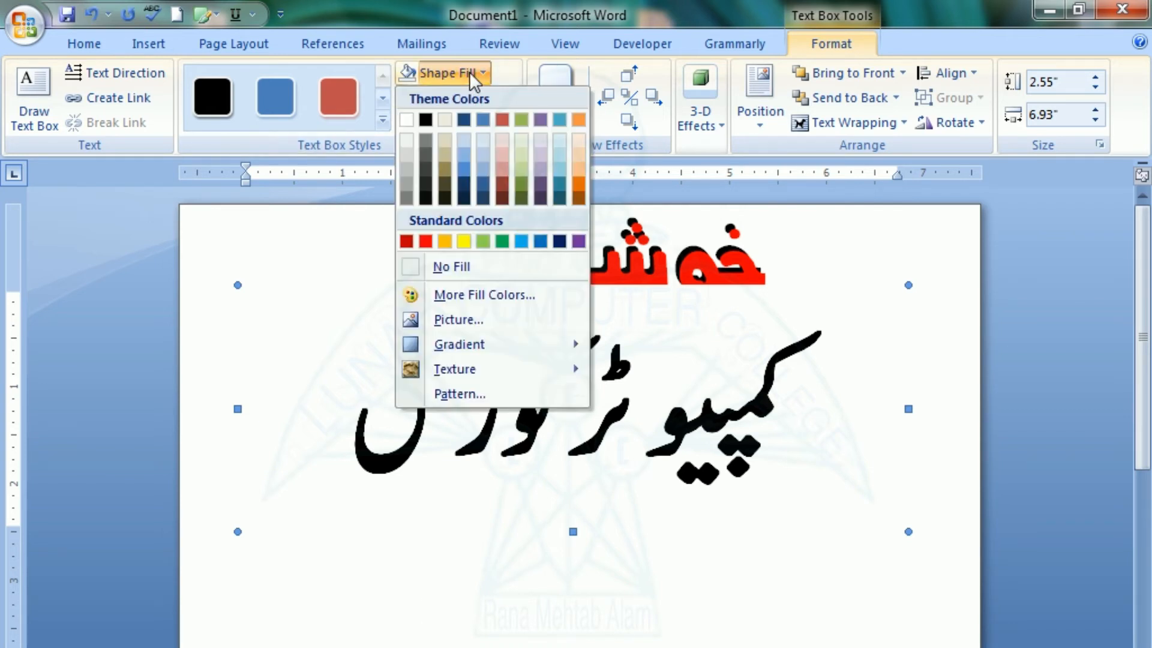
left_click(459, 267)
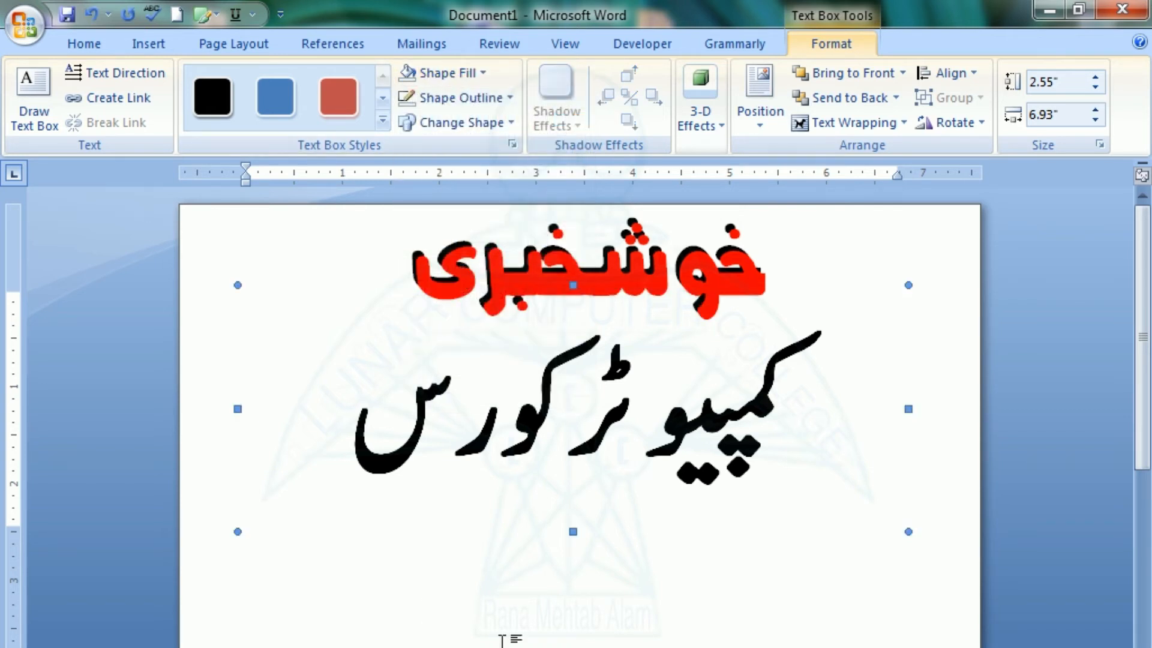
- Nudge the subheading's text box slightly left and further up so its text sits just under the heading
key("ctrl+Left")
key("ctrl+Left")
key("ctrl+Left")
key("ctrl+Left")
key("ctrl+Left")
key("ctrl+Up")
key("ctrl+Up")
key("ctrl+Up")
key("ctrl+Up")
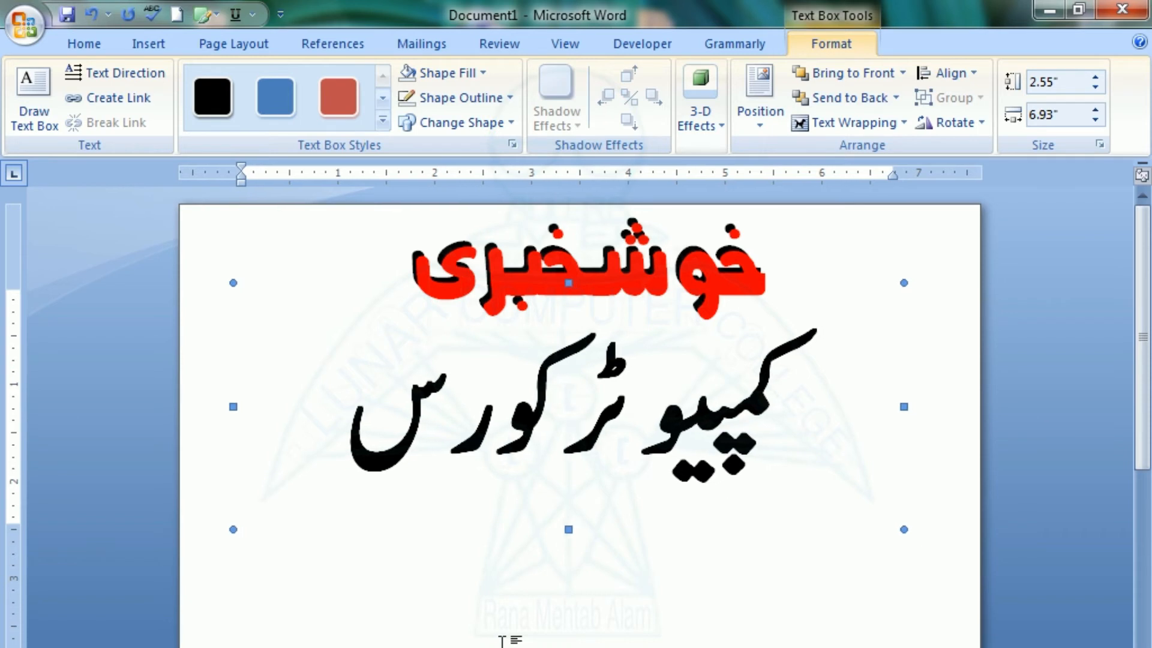
key("ctrl+Up")
key("ctrl+Up")
key("ctrl+Up")
key("ctrl+Up")
key("ctrl+Up")
key("ctrl+Up")
key("ctrl+Up")
key("ctrl+Up")
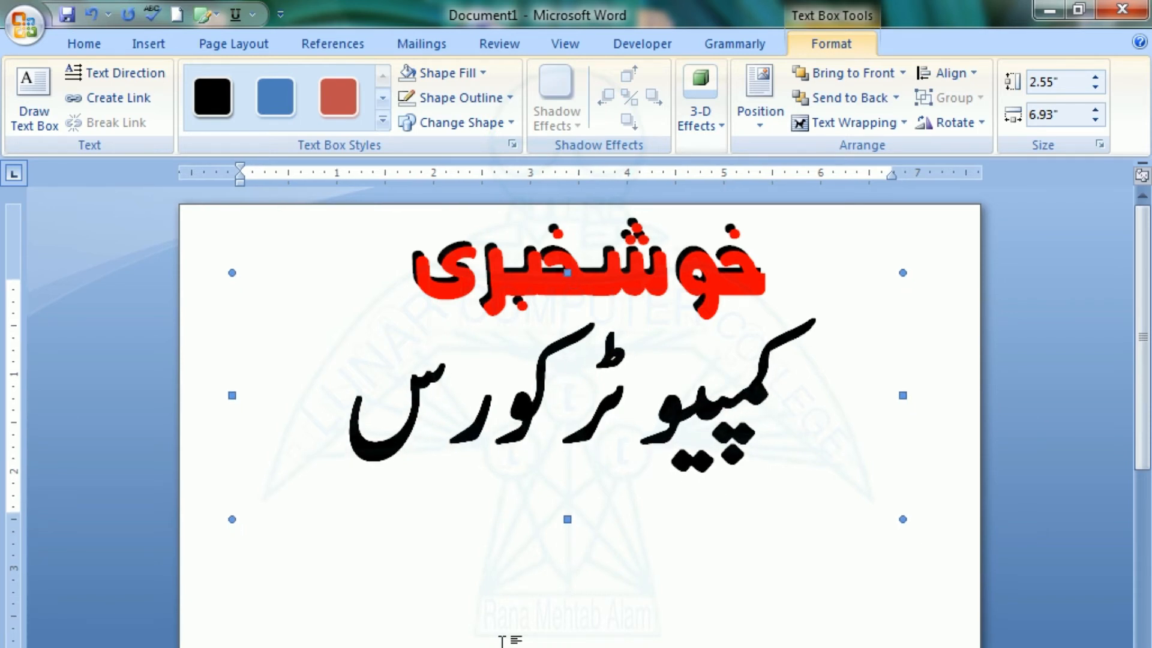
key("ctrl+Up")
key("ctrl+Up")
key("ctrl+Up")
key("ctrl+Up")
key("ctrl+Up")
key("ctrl+Up")
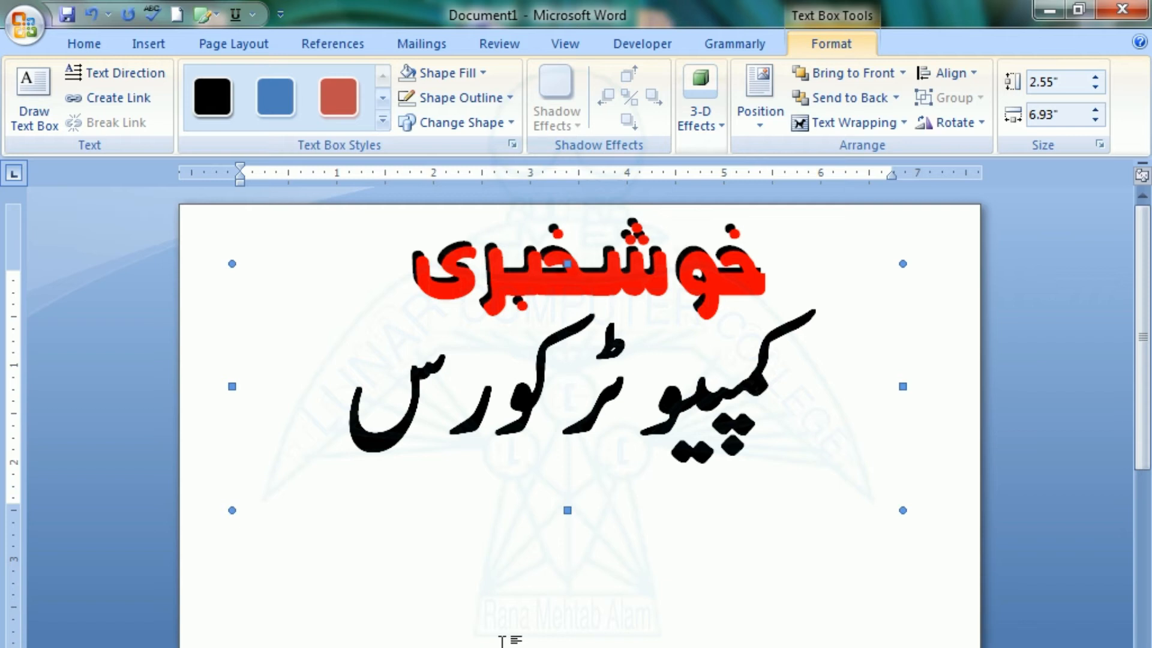
- Set the font colour of "کمپیوٹر کورس" to the standard green
left_click(508, 376)
key("ctrl+a")
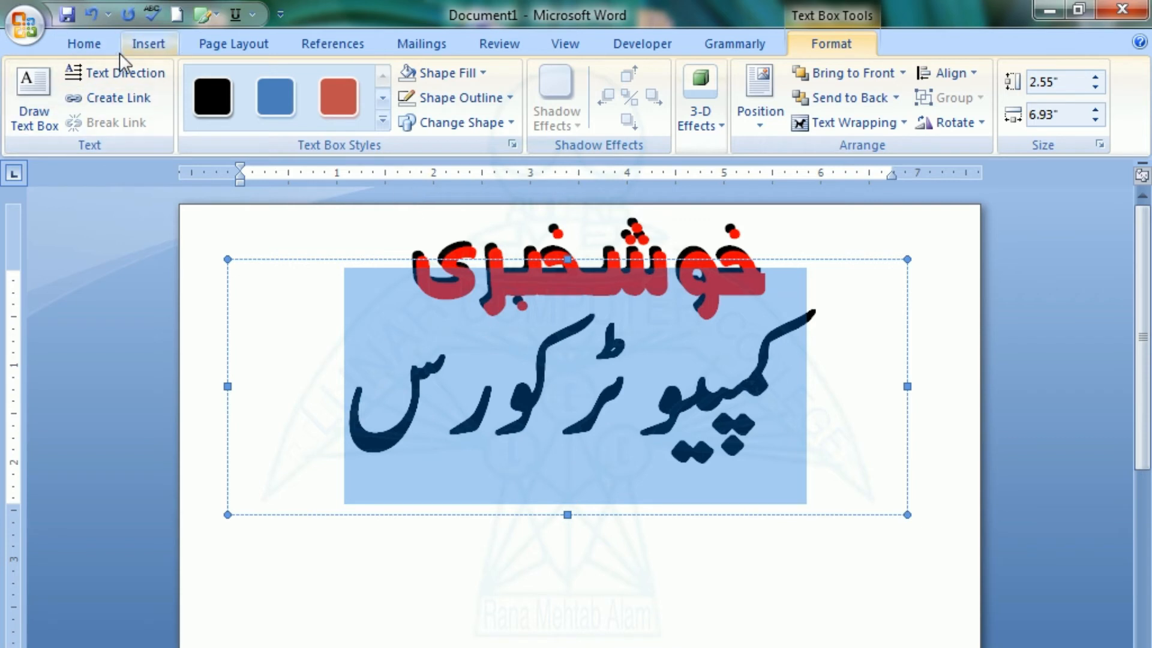
left_click(81, 48)
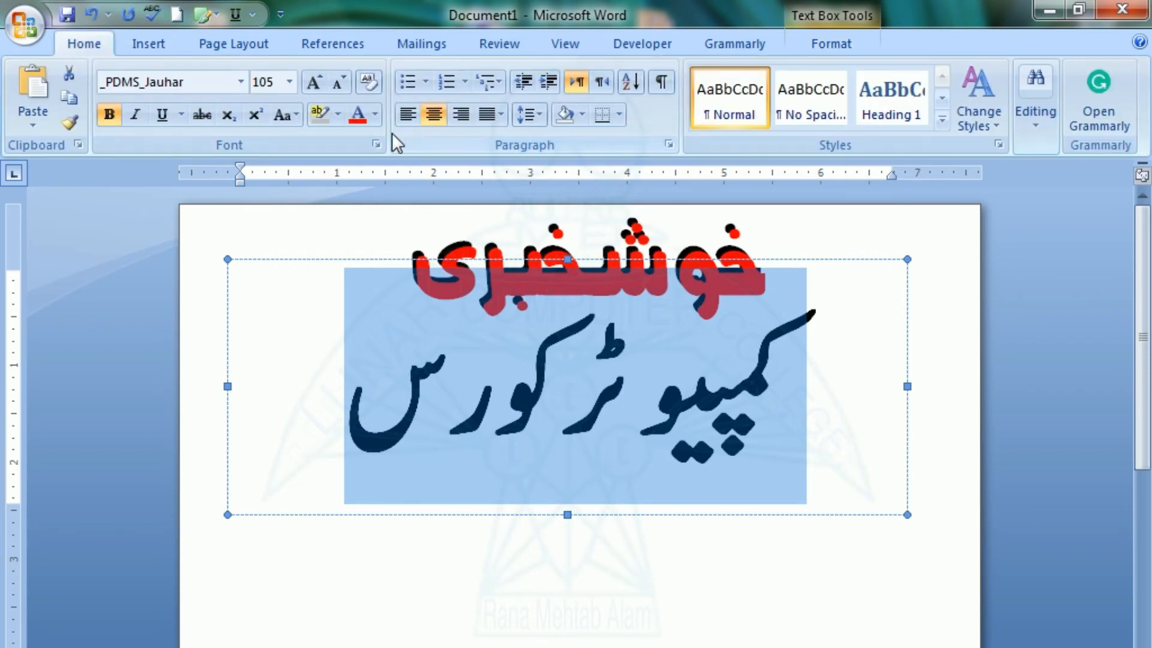
left_click(376, 115)
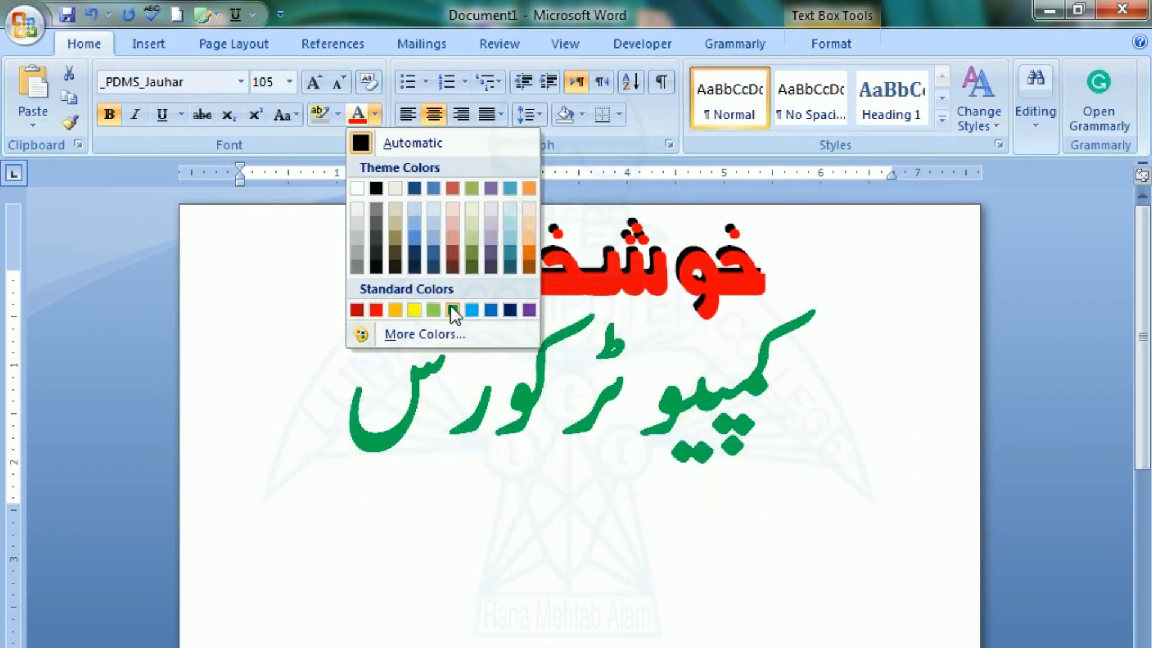
left_click(451, 308)
left_click(465, 609)
- Duplicate the green subheading's text box
left_click(443, 432)
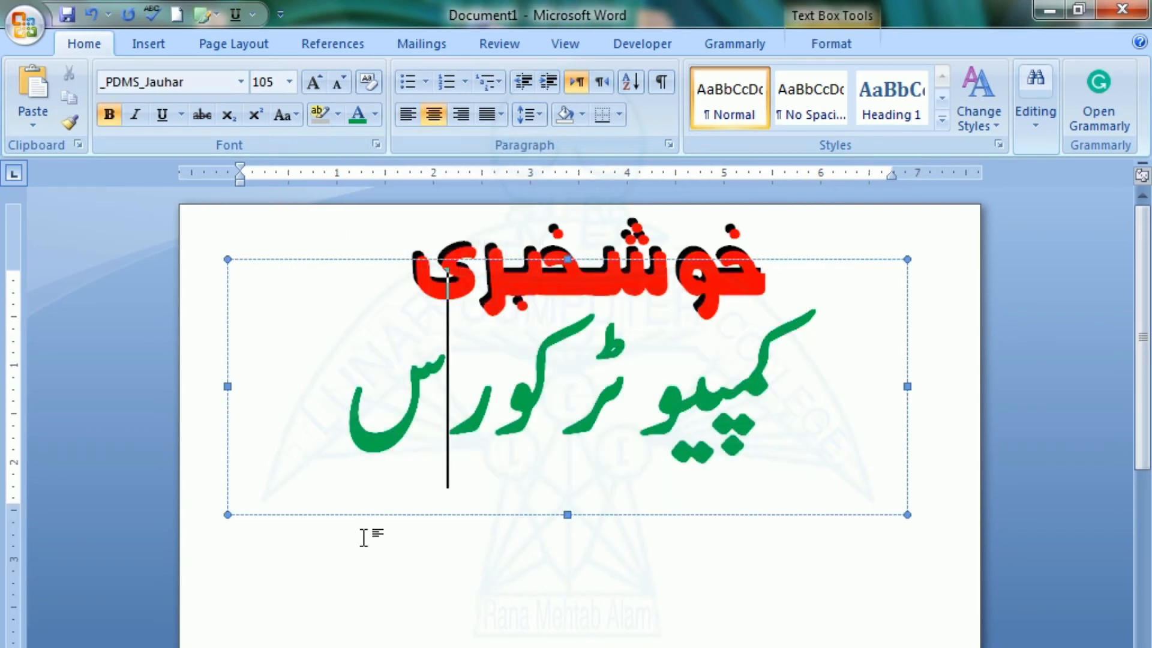
left_click(363, 512)
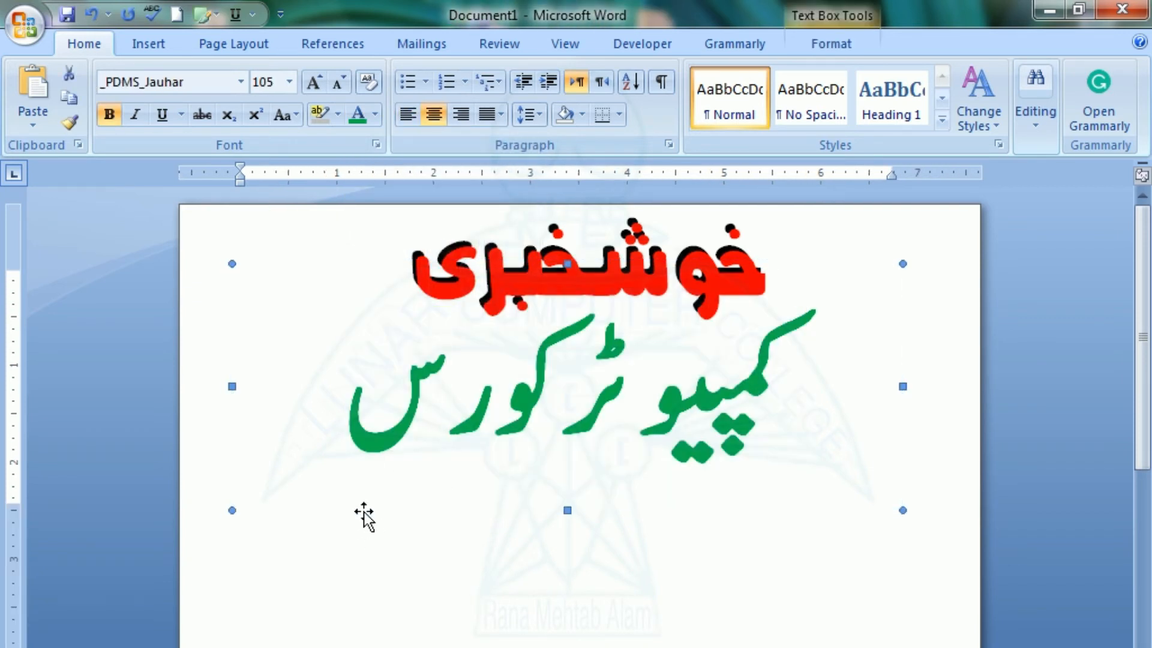
key("ctrl+c")
key("ctrl+v")
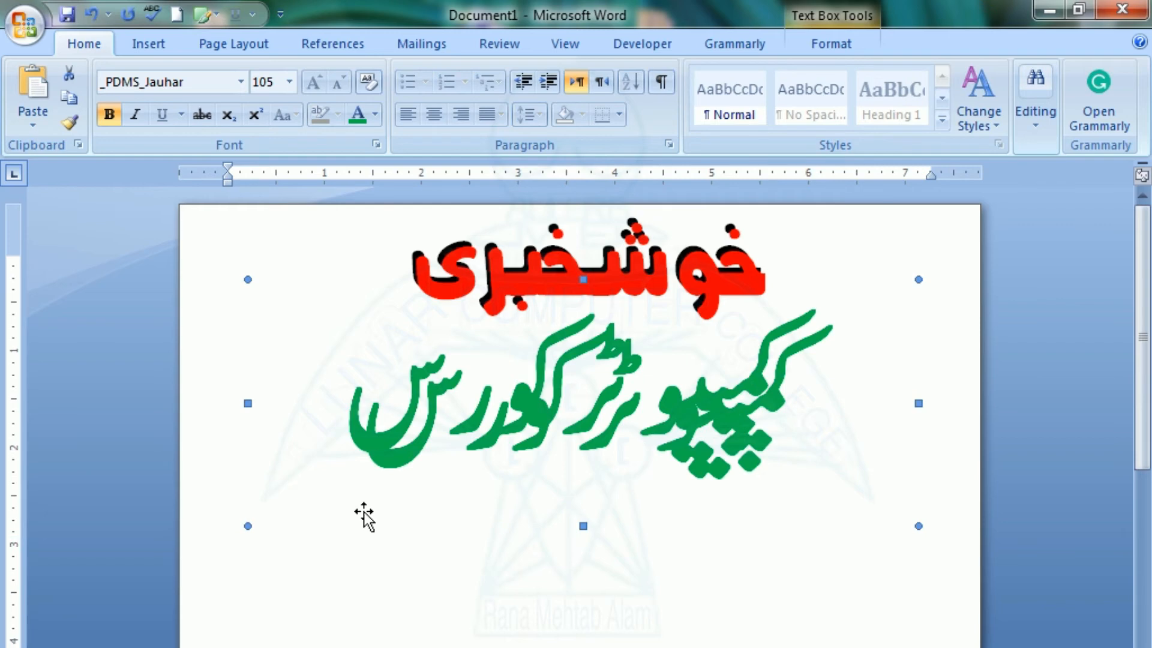
- Set the font colour of the duplicated "کمپیوٹر کورس" to the medium blue theme shade
triple_click(517, 431)
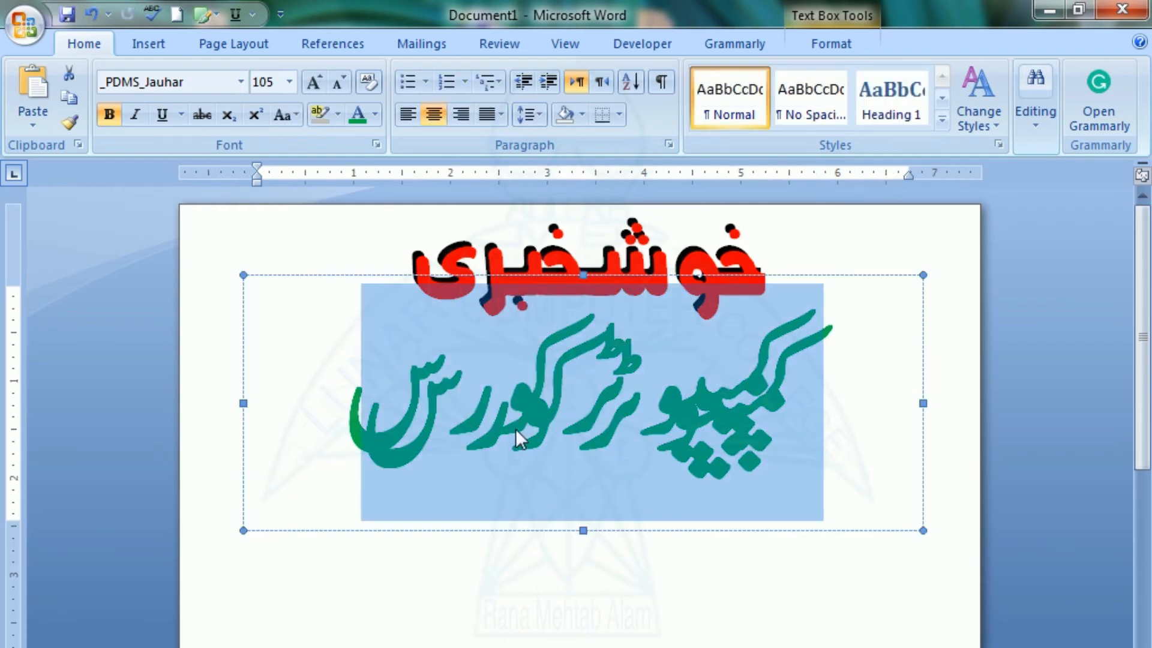
left_click(376, 115)
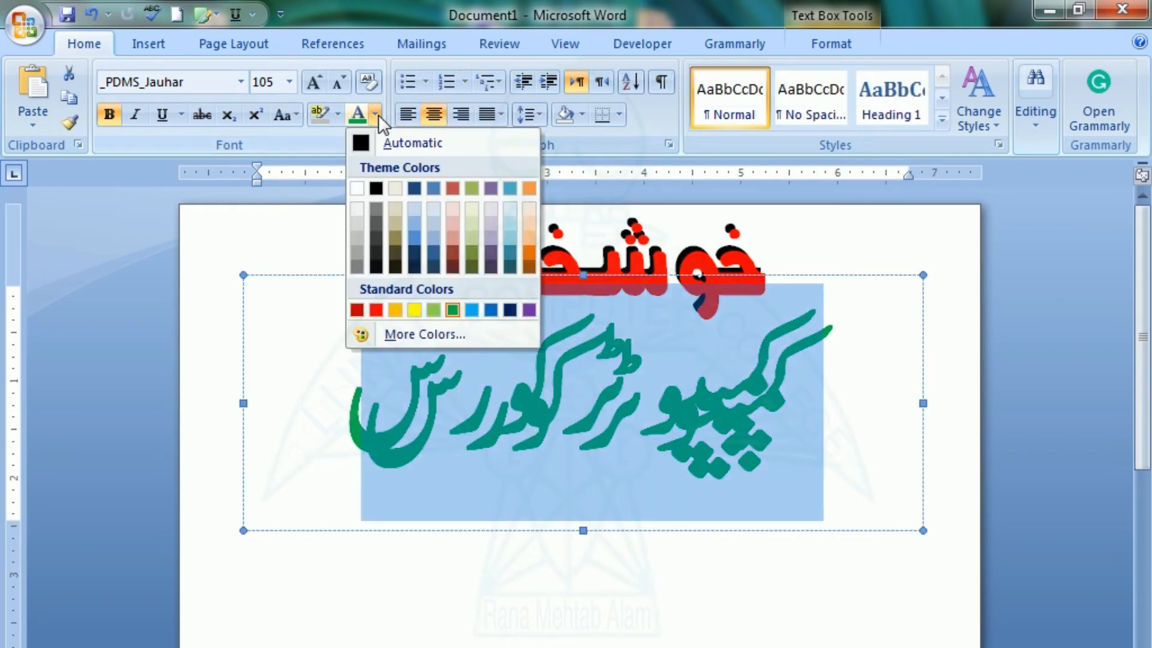
left_click(414, 237)
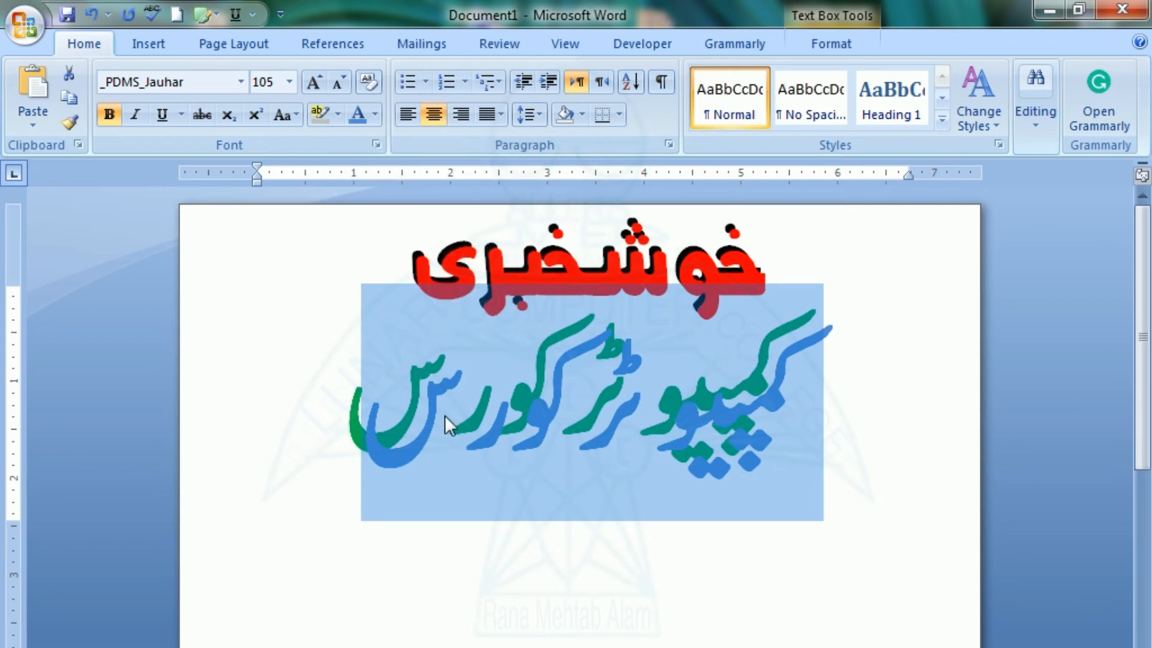
- Nudge the duplicated subheading's text box left and up over the green original, leaving a thin green edge around the letters
left_click(410, 471)
key("Escape")
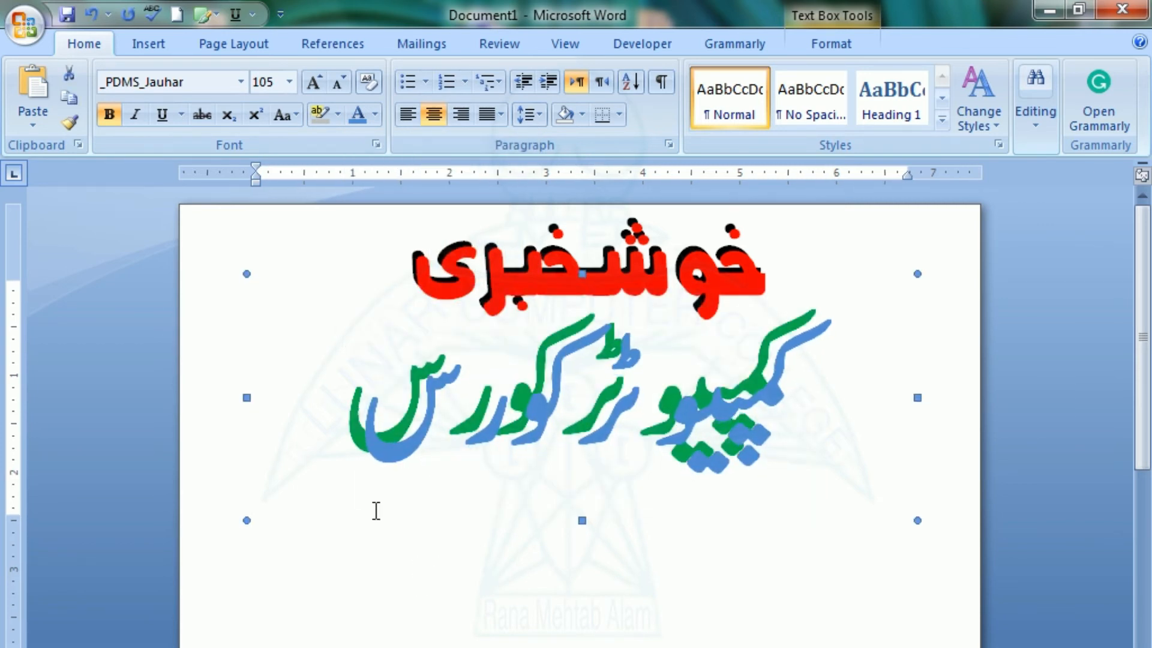
key("ctrl+Left")
key("ctrl+Left")
key("ctrl+Left")
key("ctrl+Left")
key("ctrl+Left")
key("ctrl+Left")
key("ctrl+Left")
key("ctrl+Left")
key("ctrl+Left")
key("ctrl+Up")
key("ctrl+Up")
key("ctrl+Up")
key("ctrl+Up")
key("ctrl+Up")
key("ctrl+Up")
key("ctrl+Up")
key("ctrl+Up")
key("ctrl+Up")
key("ctrl+Left")
key("ctrl+Left")
key("ctrl+Left")
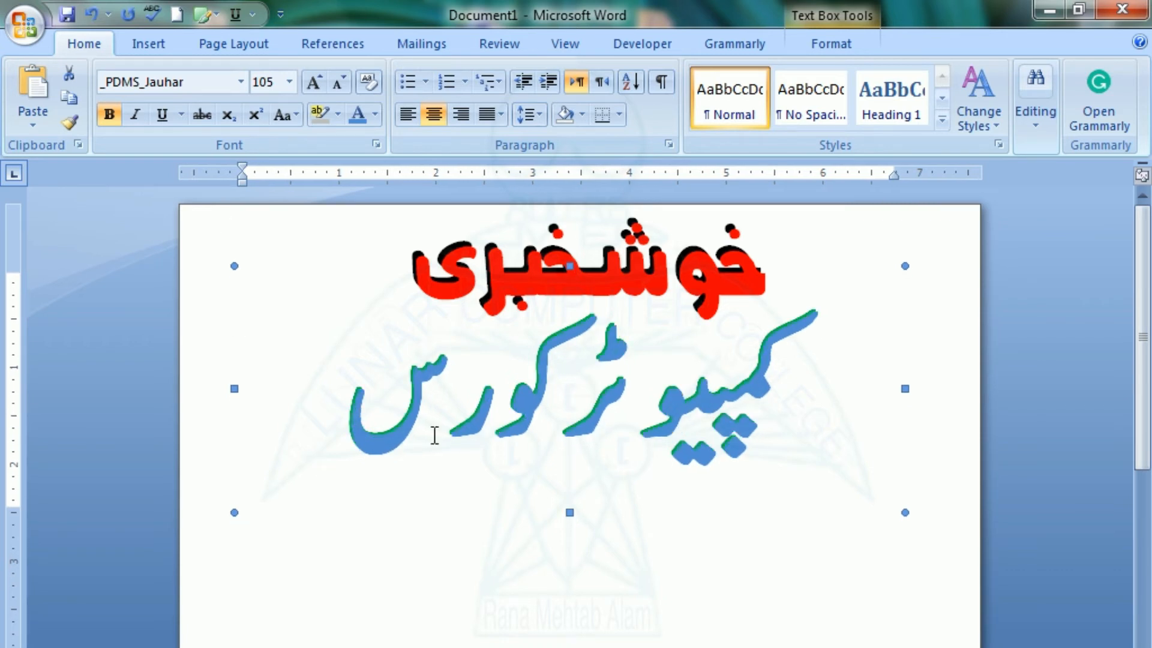
- Set the font colour of the upper "کمپیوٹر کورس" copy to white
triple_click(406, 436)
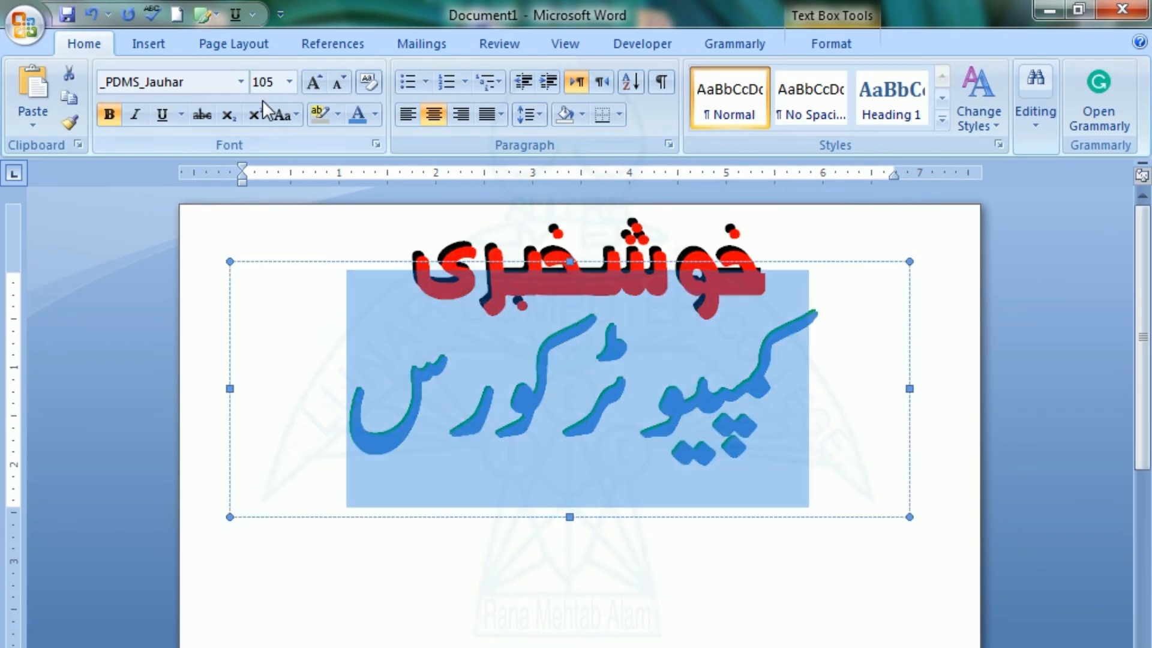
left_click(375, 114)
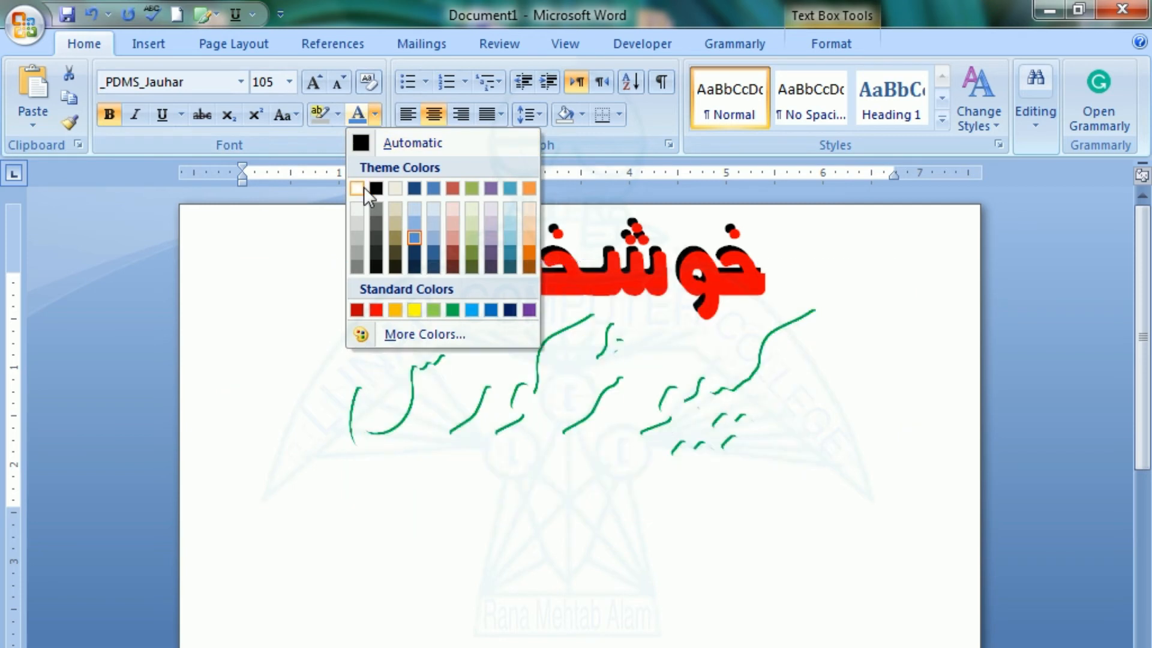
left_click(357, 189)
- Duplicate the white subheading's text box
left_click(352, 525)
left_click(387, 514)
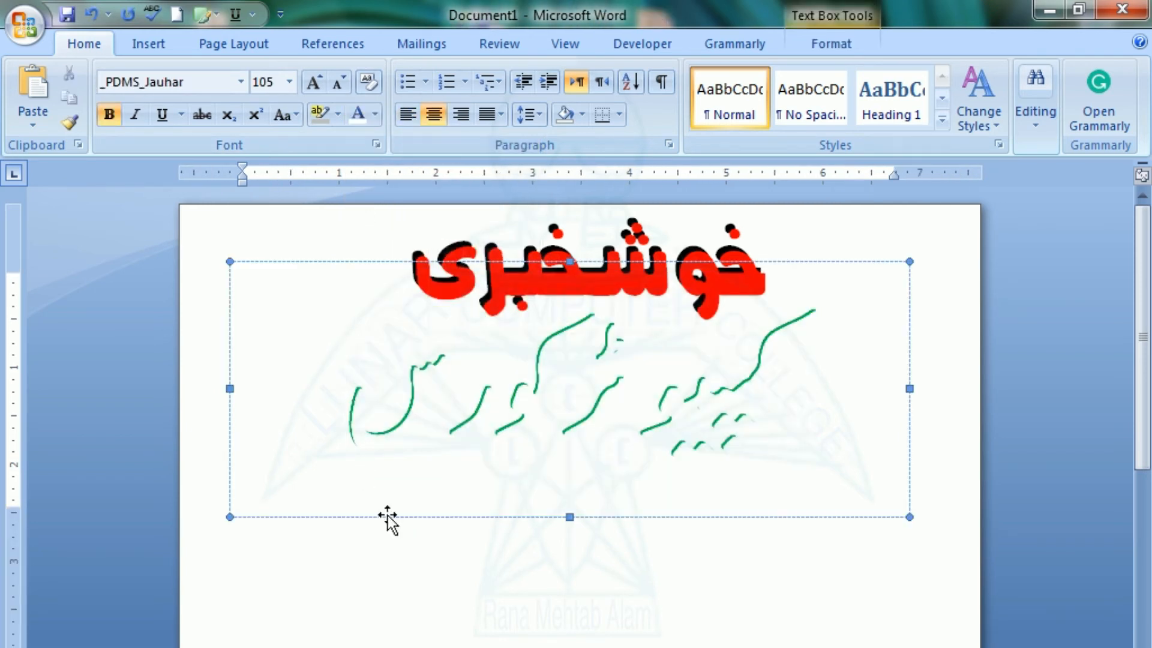
key("ctrl+d")
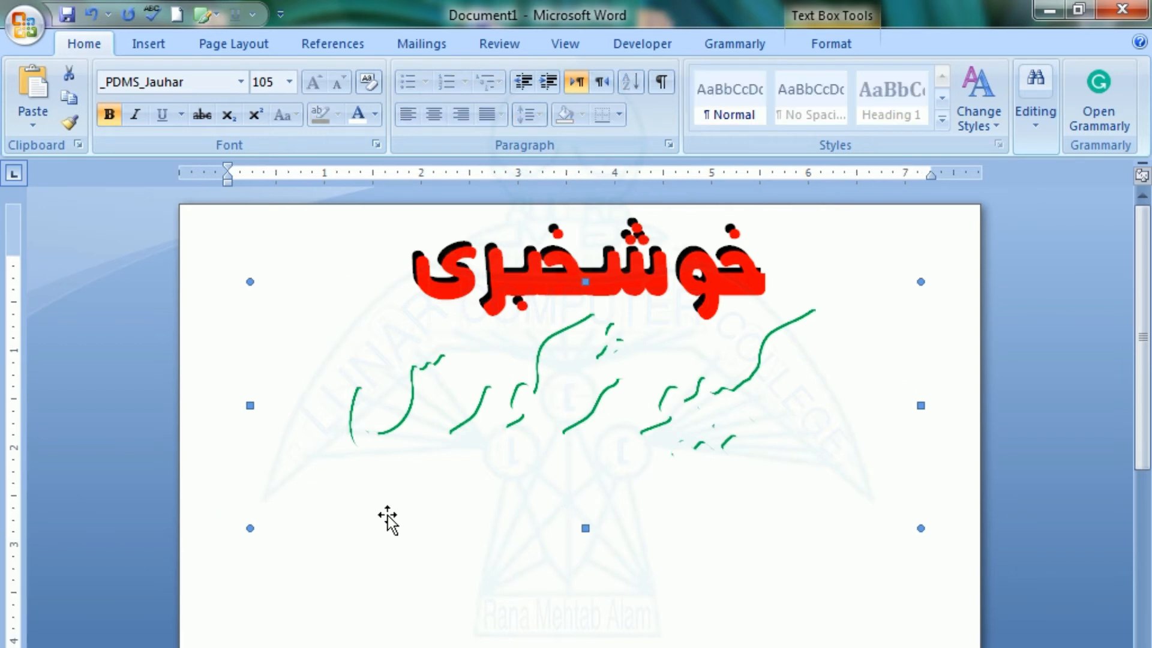
- Set the font colour of the newest "کمپیوٹر کورس" copy to the dark blue theme colour
triple_click(387, 433)
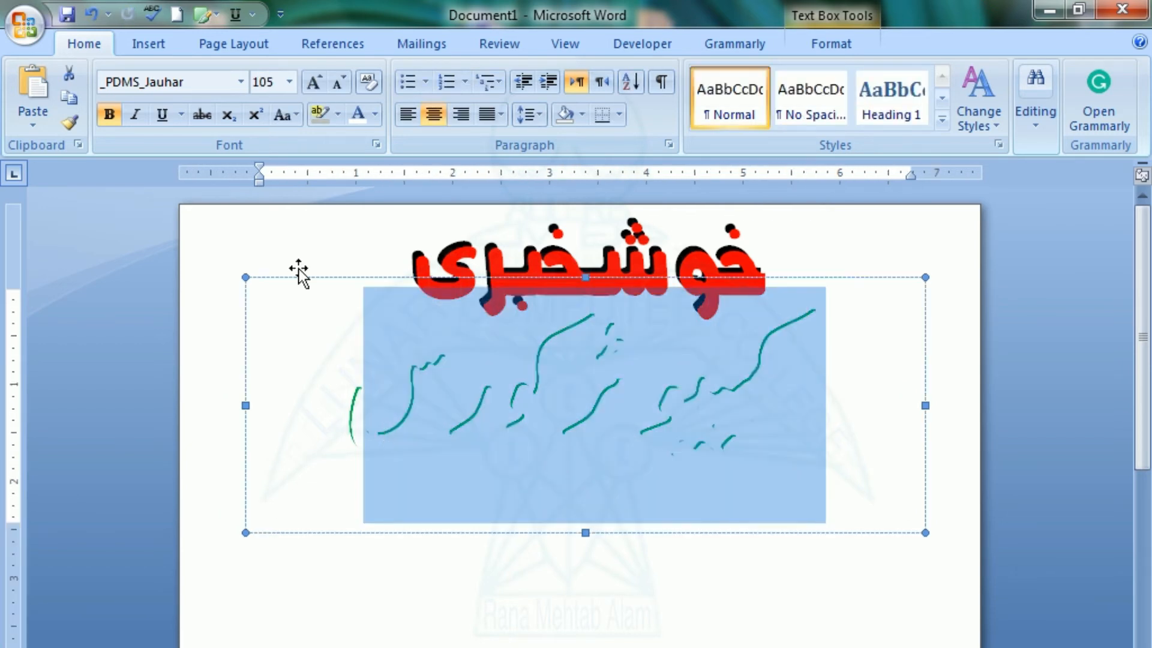
left_click(375, 114)
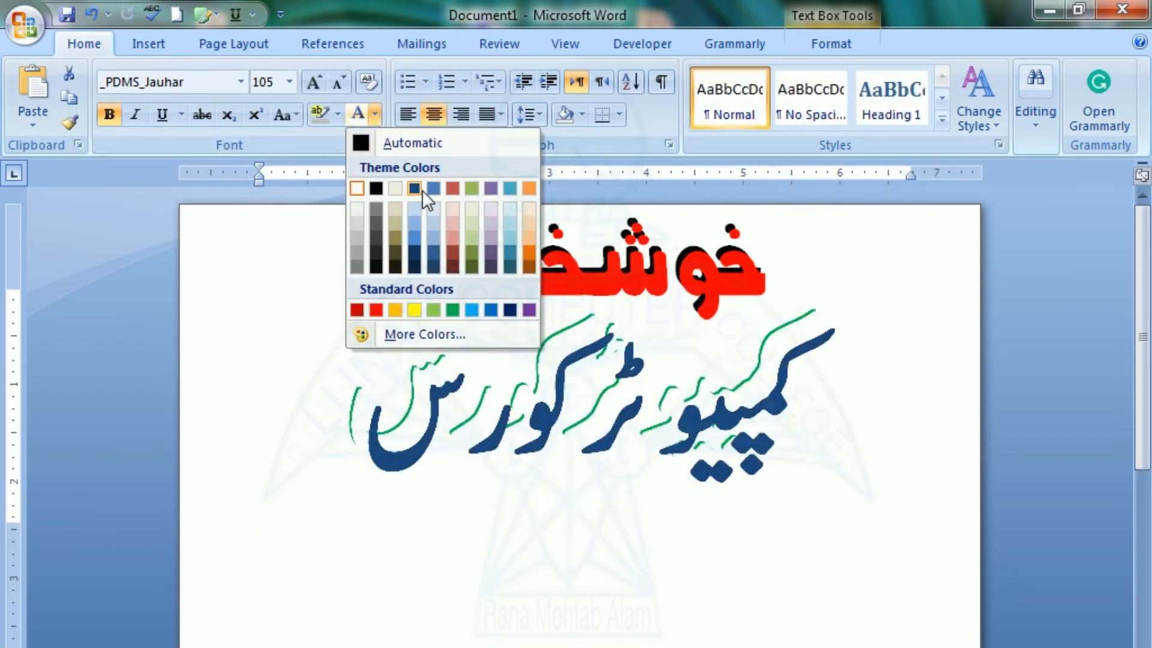
left_click(420, 191)
left_click(421, 386)
left_click(388, 462)
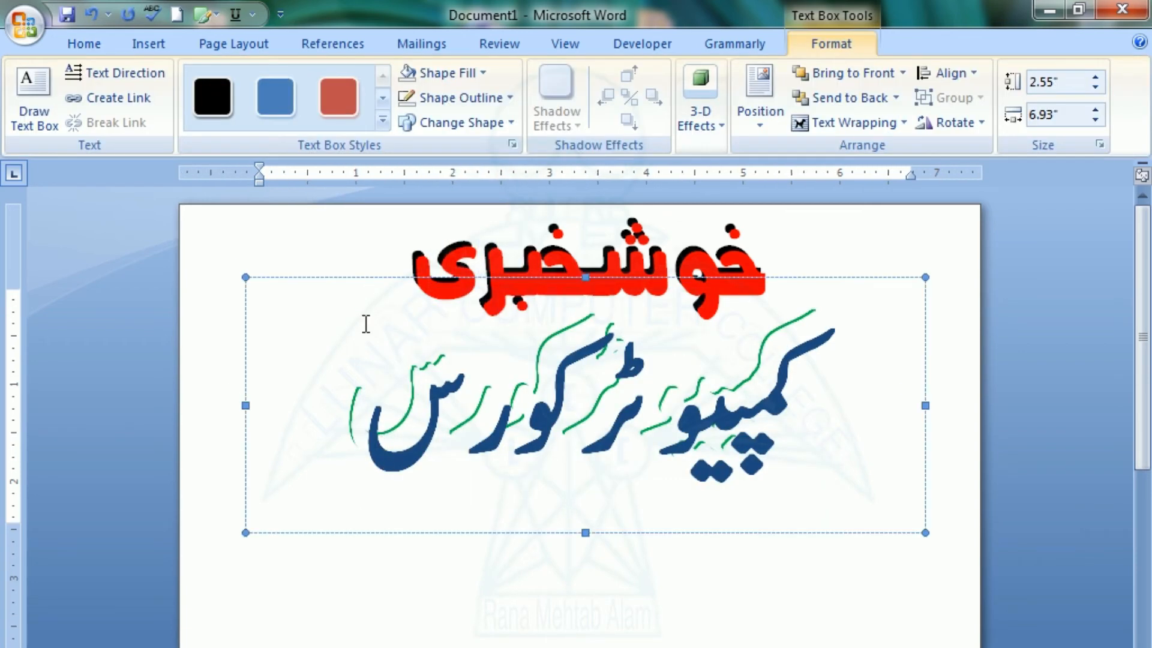
- Nudge the dark blue subheading copy left and up over the other layers, leaving thin white and green edges along the letters
left_click(348, 278)
key("Left")
key("Left")
key("Left")
key("Left")
key("Left")
key("Left")
key("Left")
key("Left")
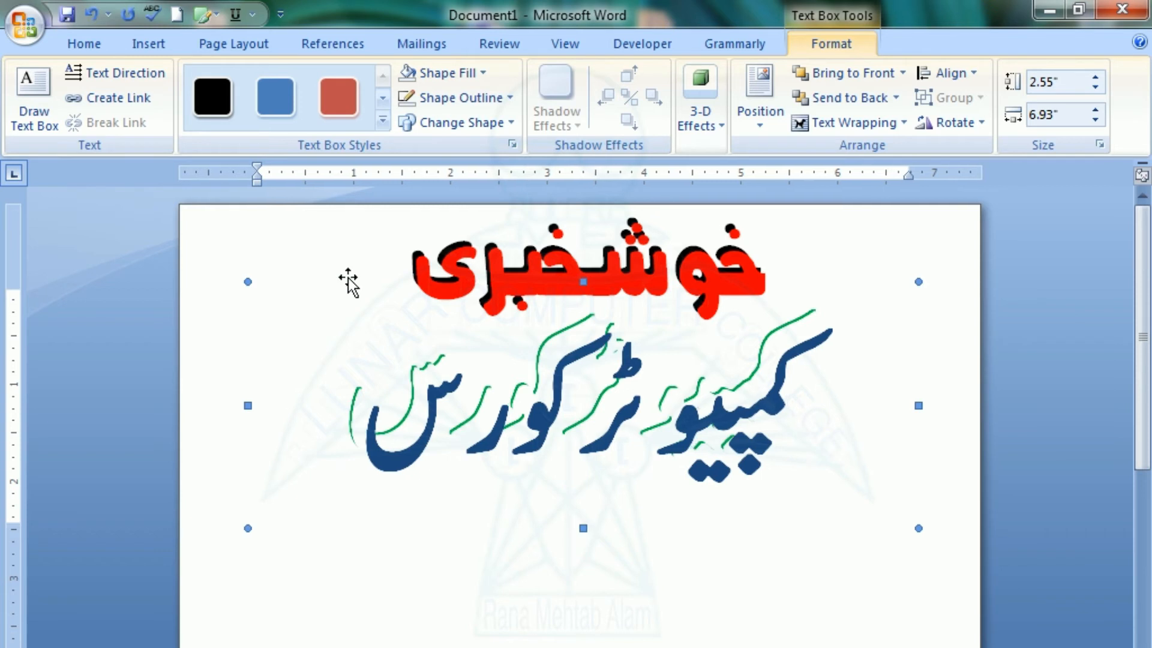
key("ctrl+Left")
key("ctrl+Left")
key("ctrl+Left")
key("ctrl+Up")
key("ctrl+Up")
key("ctrl+Up")
key("ctrl+Up")
key("ctrl+Up")
key("ctrl+Up")
key("ctrl+Up")
key("ctrl+Up")
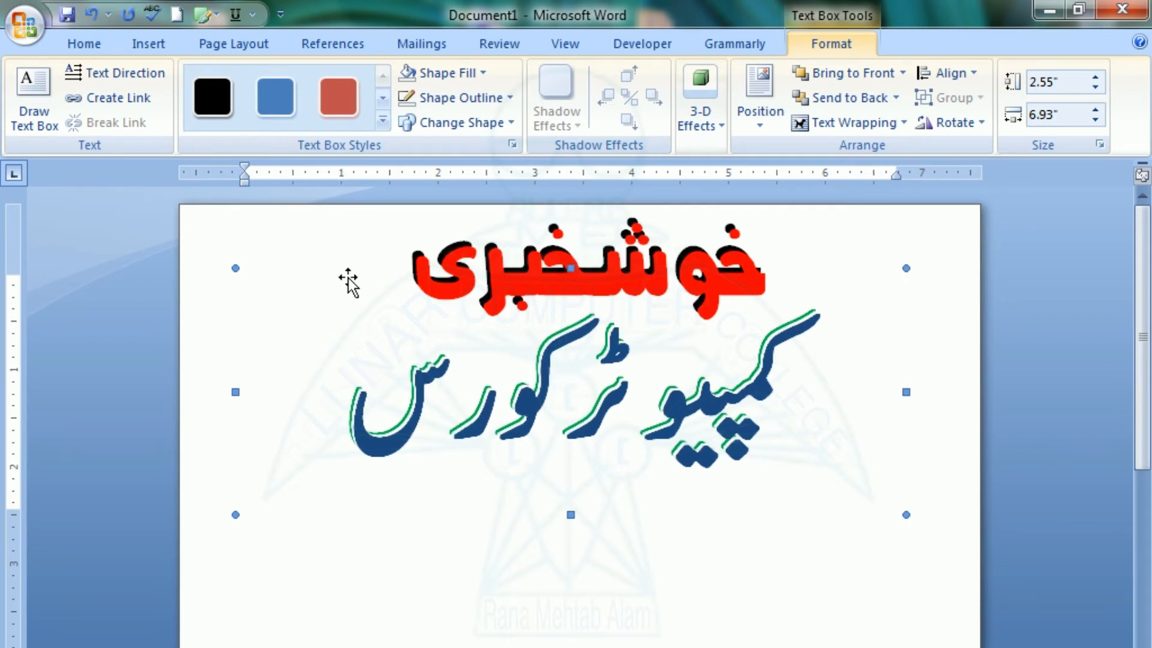
key("ctrl+Up")
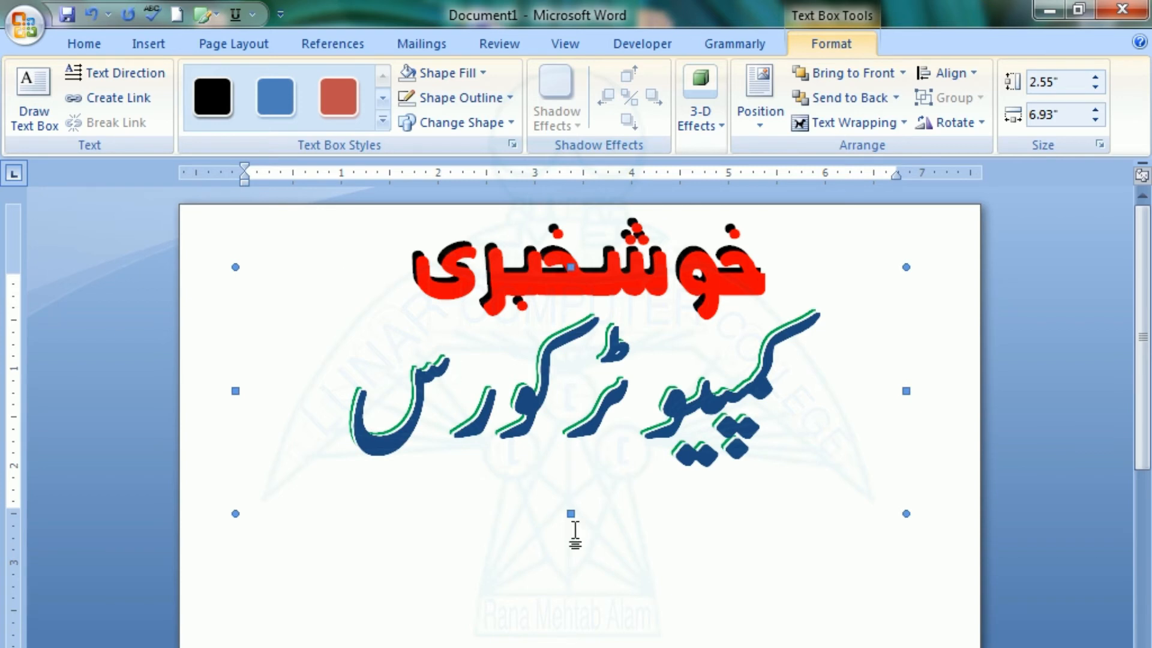
- Draw a text box about 7.52" wide and 1.88" high below the layered subheading
left_click(519, 620)
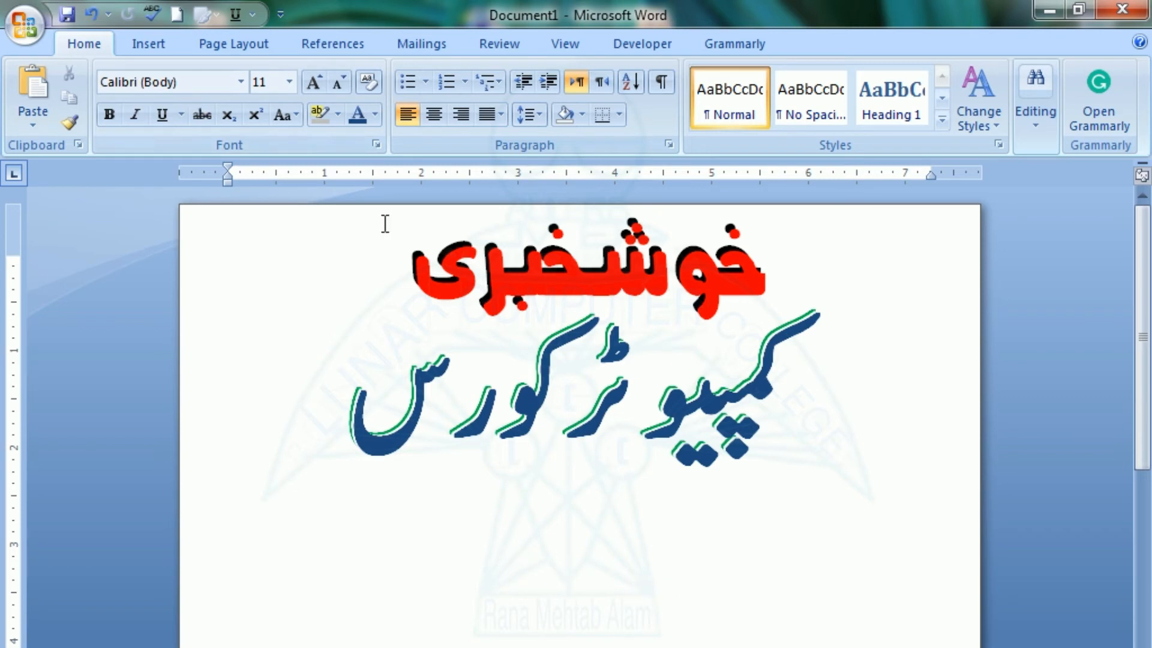
left_click(149, 43)
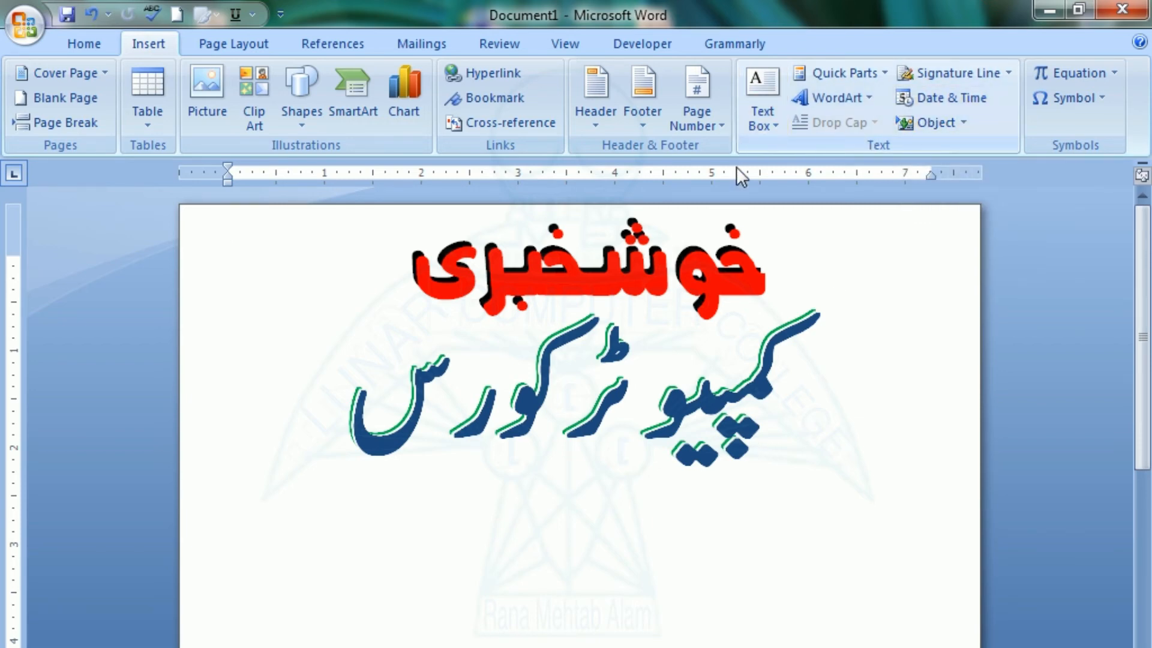
left_click(775, 123)
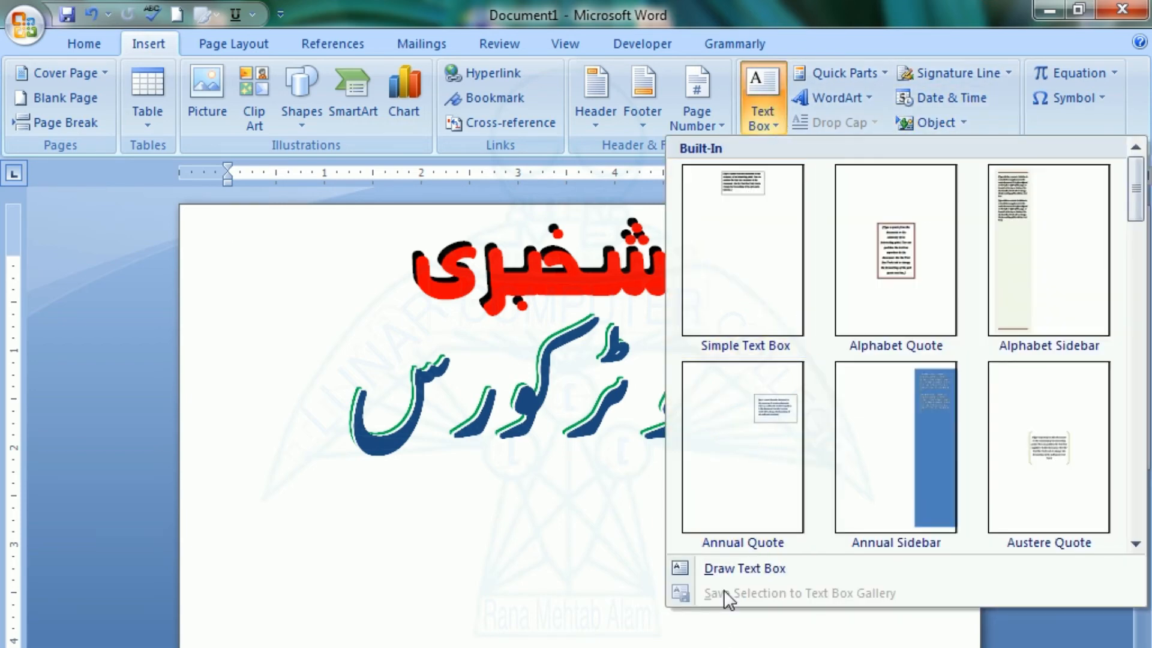
left_click(727, 573)
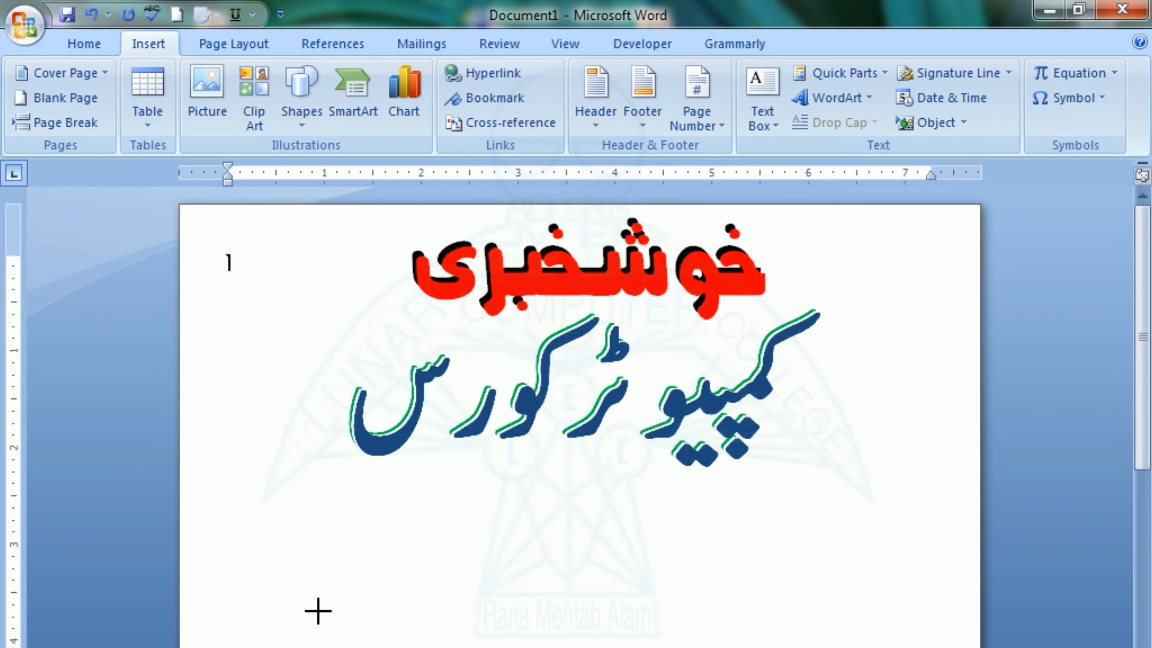
left_click_drag(201, 521, 939, 647)
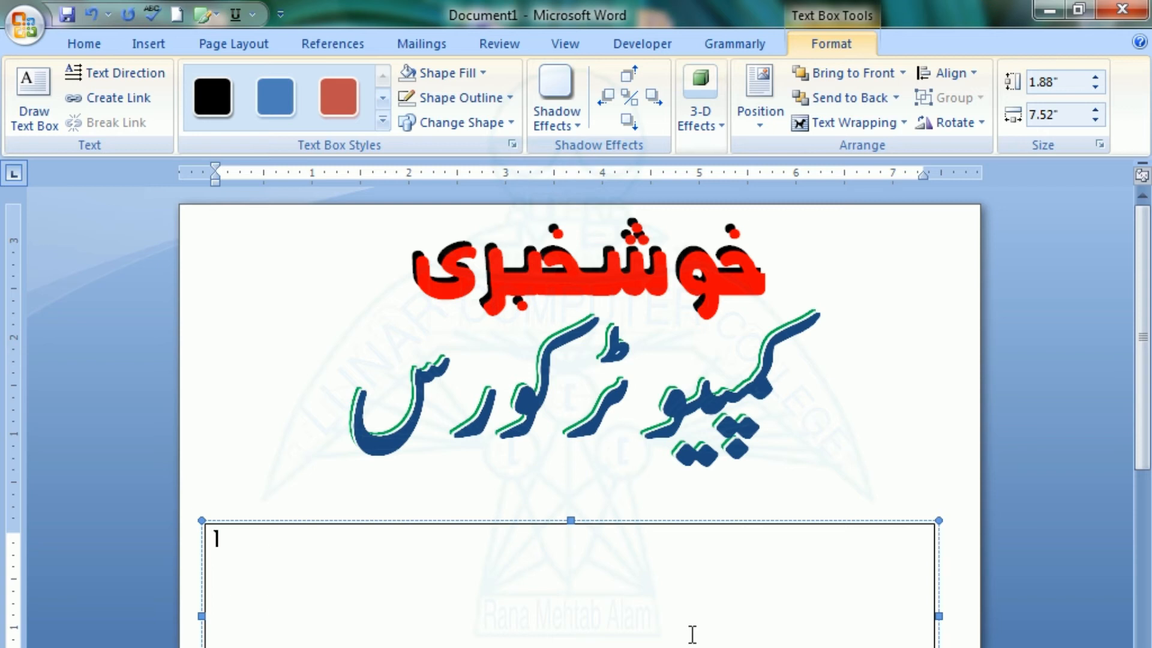
- Enter "لونر کمپیوٹر کالج" in the new text box, formatted in _PDMS_Sukkur at size 74
type("لونر ک")
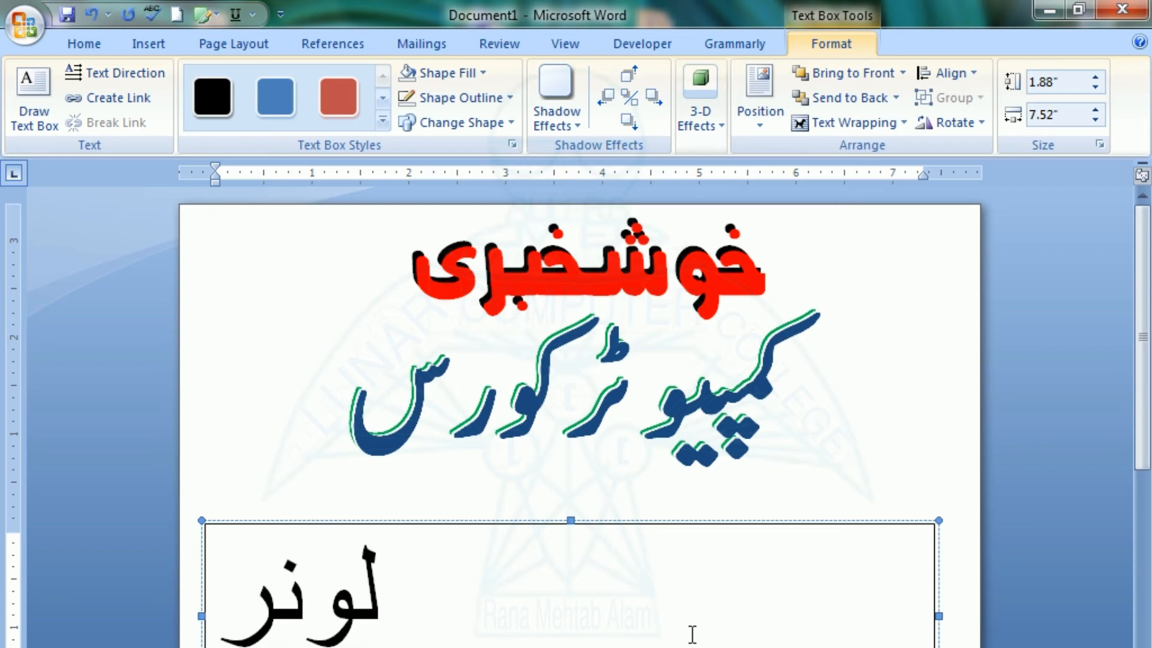
type("مپی")
key("BackSpace")
key("BackSpace")
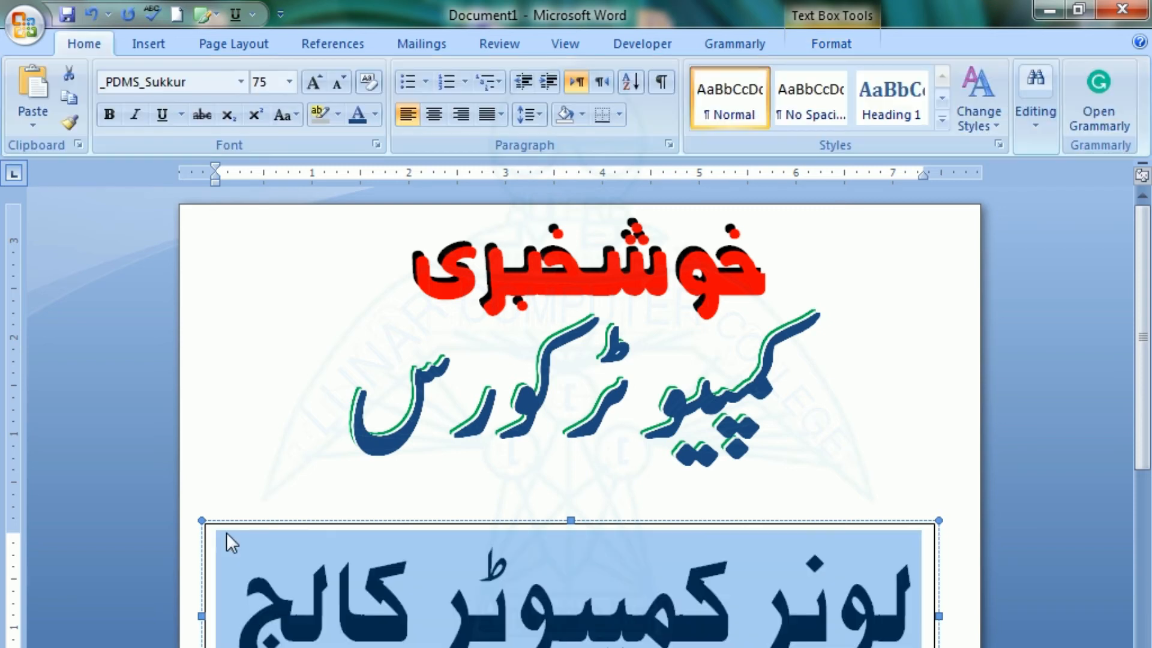
key("ctrl+bracketleft")
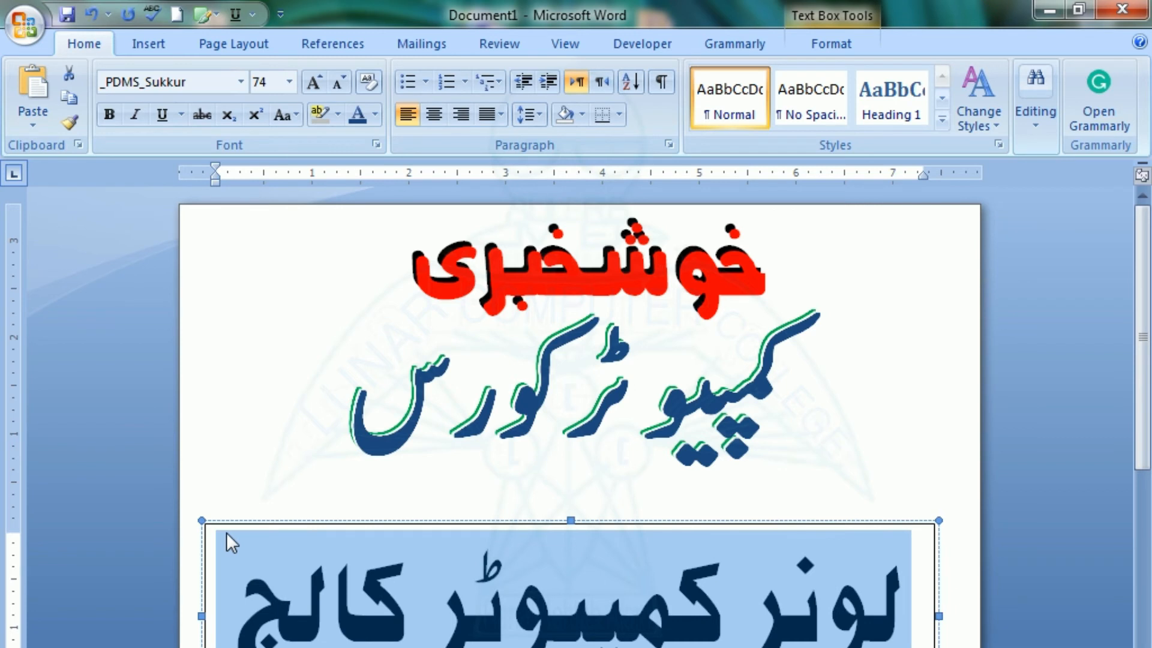
- Move the "لونر کمپیوٹر کالج" text box up and slightly right until it overlaps the lower part of the subheading
left_click(414, 478)
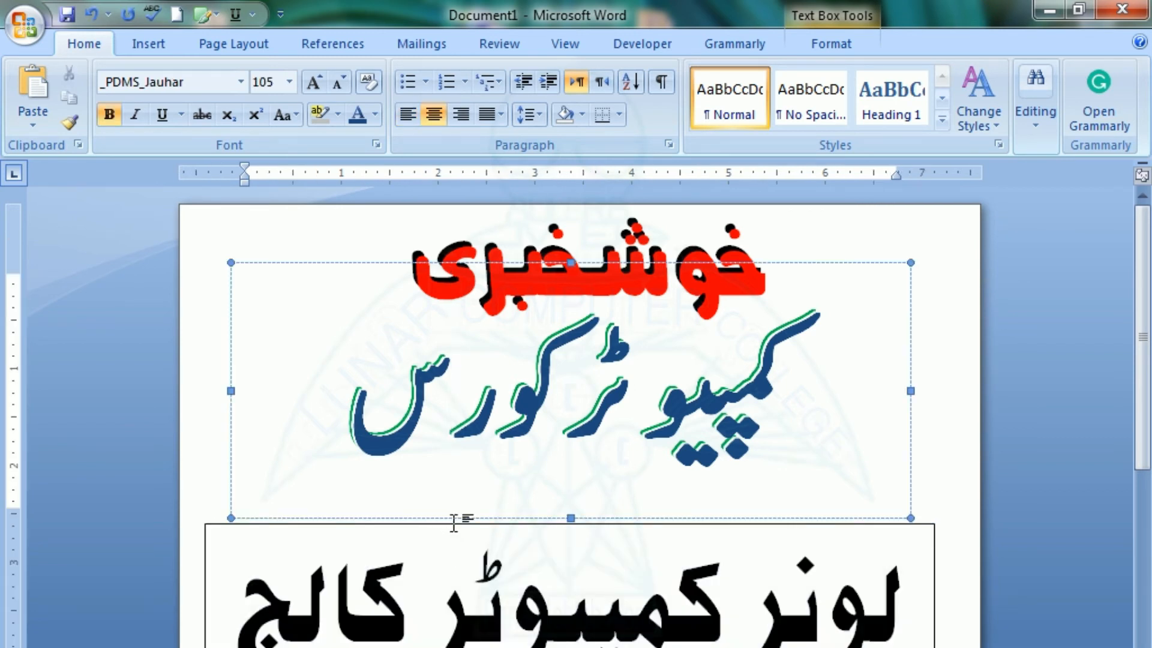
left_click(454, 522)
left_click(291, 522)
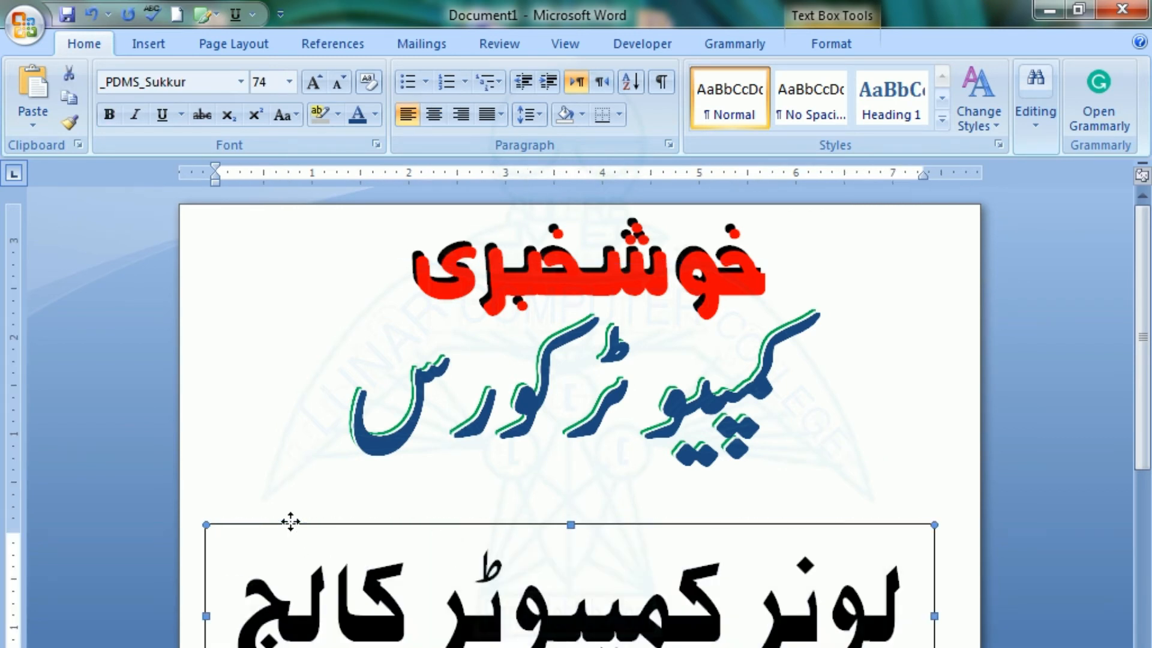
key("Up")
key("Up")
key("Up")
key("Right")
key("Right")
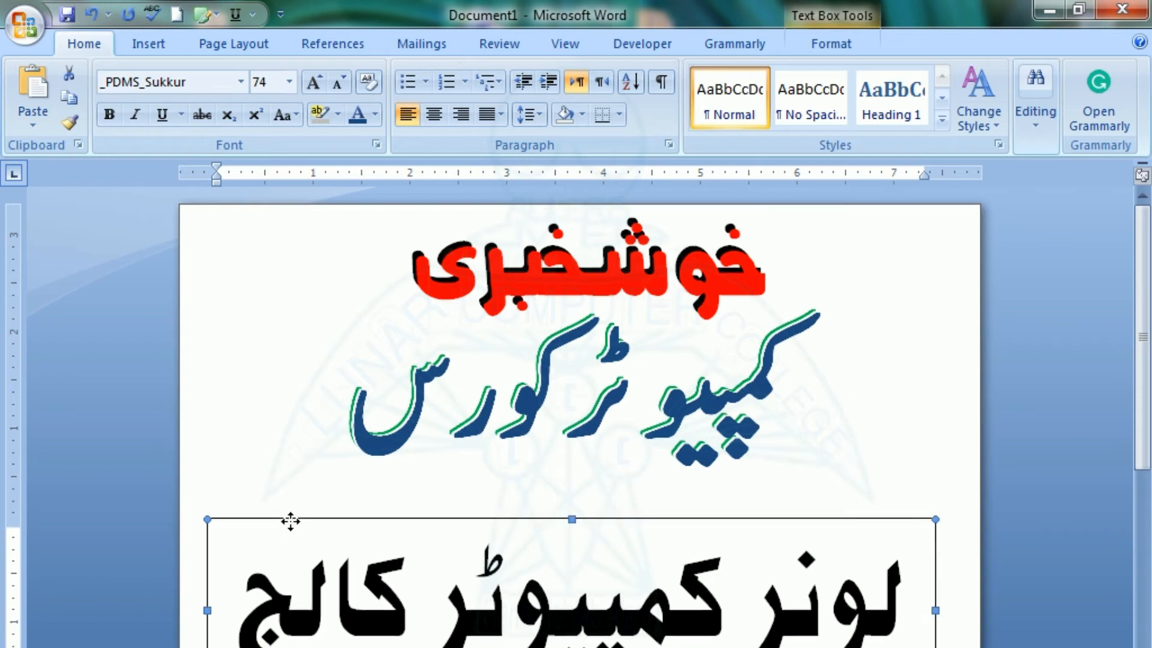
key("Up")
key("Up")
key("Up")
key("Up")
key("Up")
key("Up")
key("Up")
key("Up")
key("Up")
key("Up")
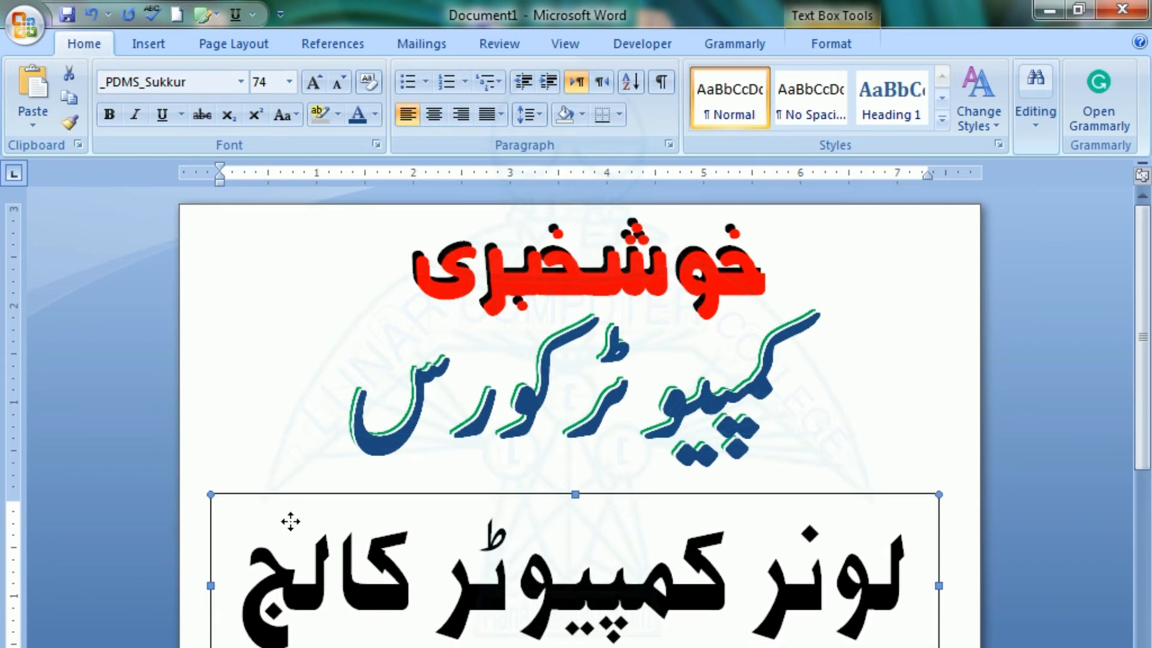
key("Right")
key("Right")
key("Up")
key("Up")
key("Right")
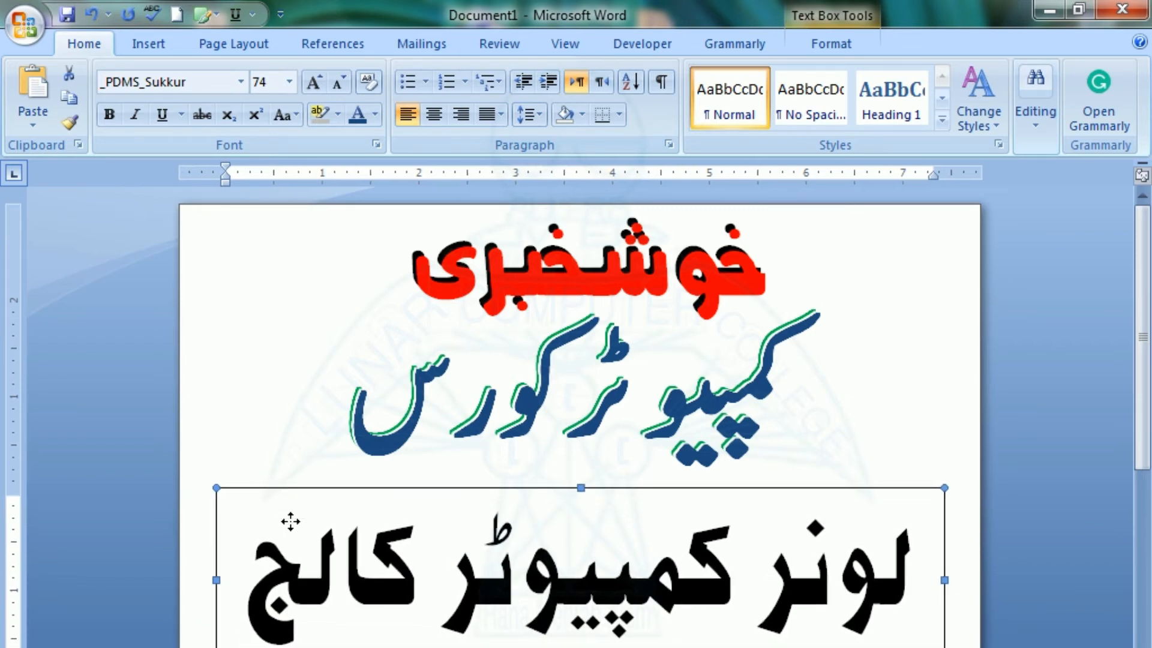
key("Up")
key("Up")
key("Up")
key("Up")
key("Up")
key("Up")
key("Up")
key("Up")
key("Up")
key("Up")
key("Up")
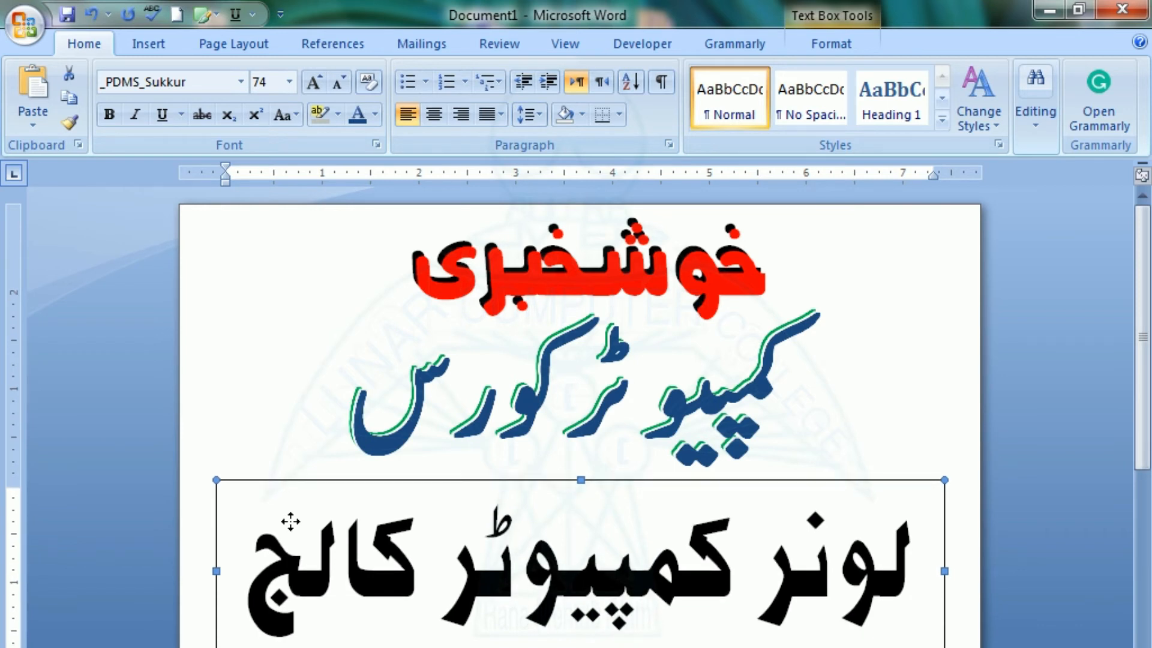
key("Up")
key("Up")
key("Up")
key("Up")
key("Up")
key("Up")
key("Up")
key("Up")
key("Up")
key("Up")
key("Up")
key("Up")
key("Up")
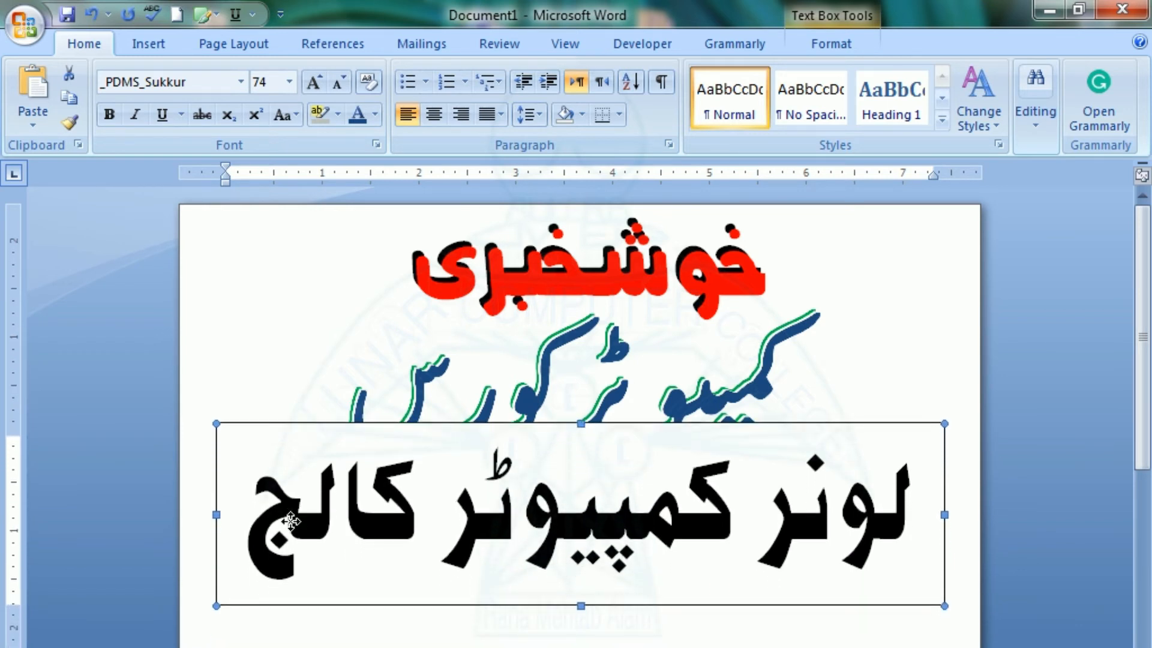
key("Down")
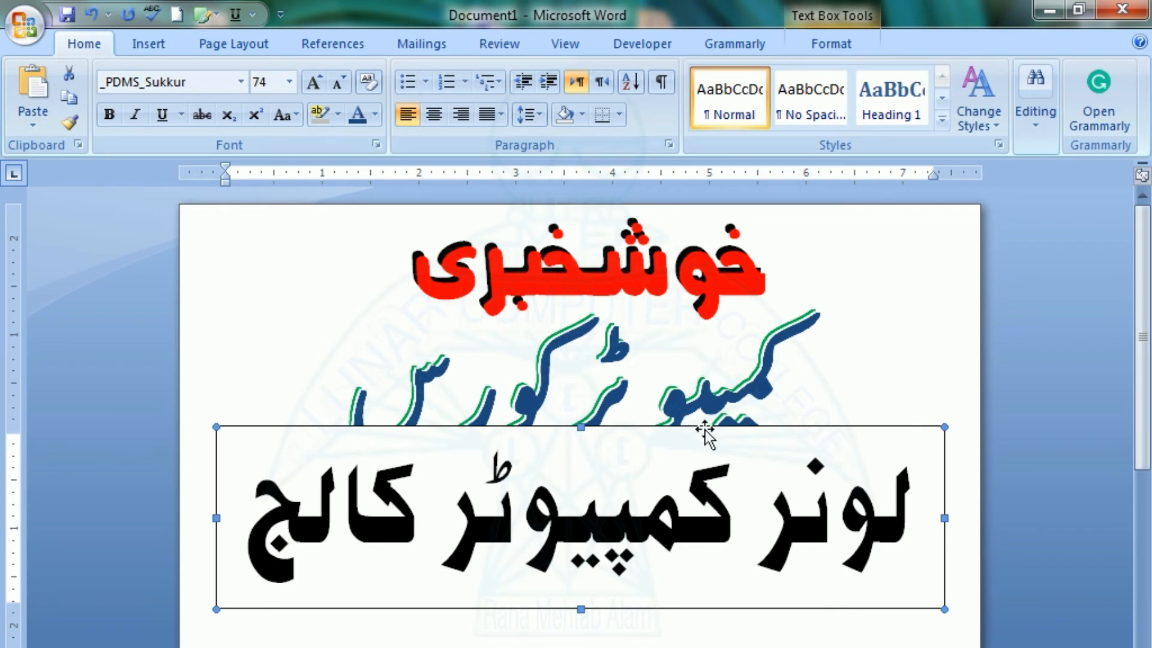
- Set the "لونر کمپیوٹر کالج" text box to No Fill and No Outline
left_click(823, 45)
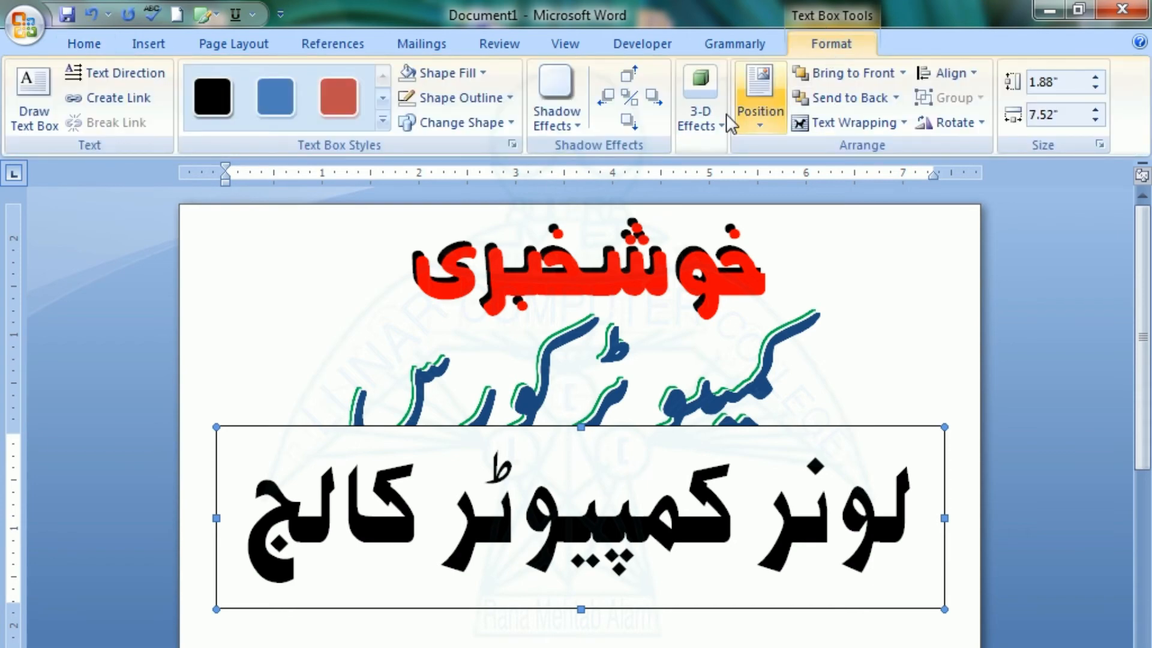
left_click(451, 78)
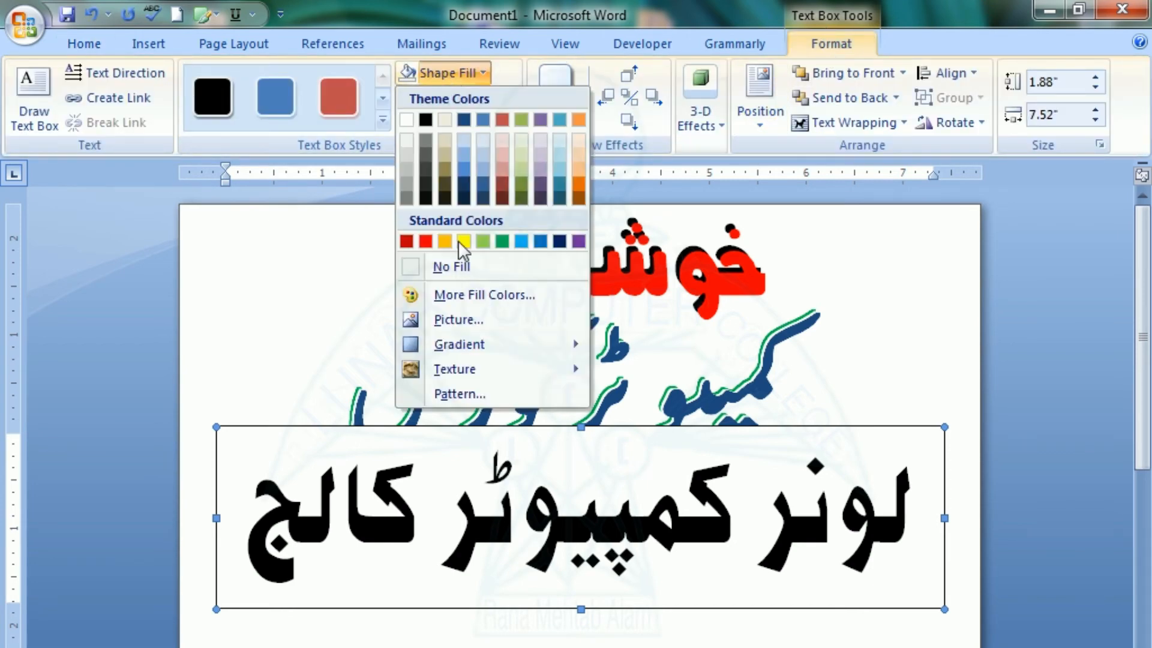
left_click(462, 269)
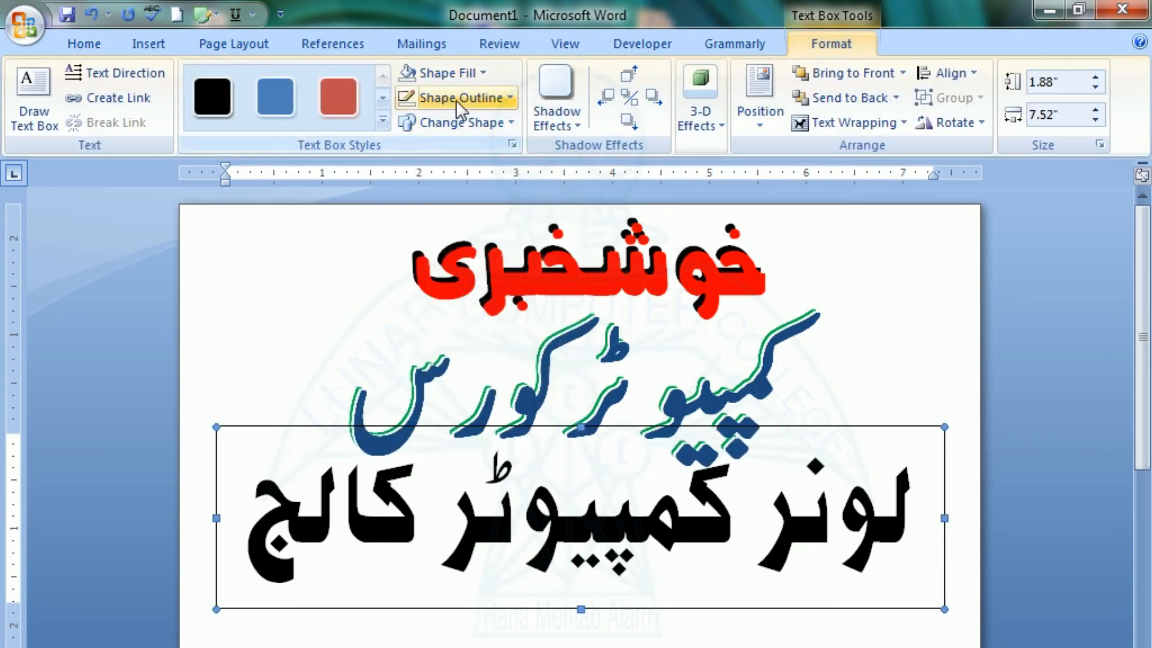
left_click(455, 99)
left_click(451, 290)
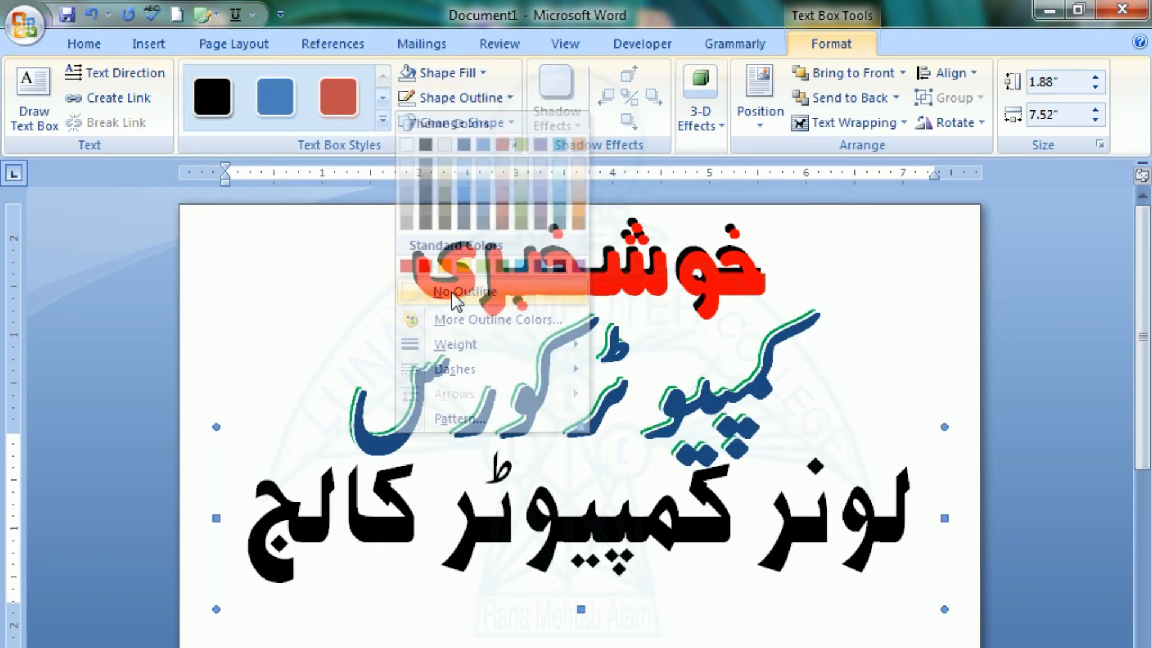
- Move the "لونر کمپیوٹر کالج" text box down slightly to leave more room below the layered subheading
left_click(524, 601)
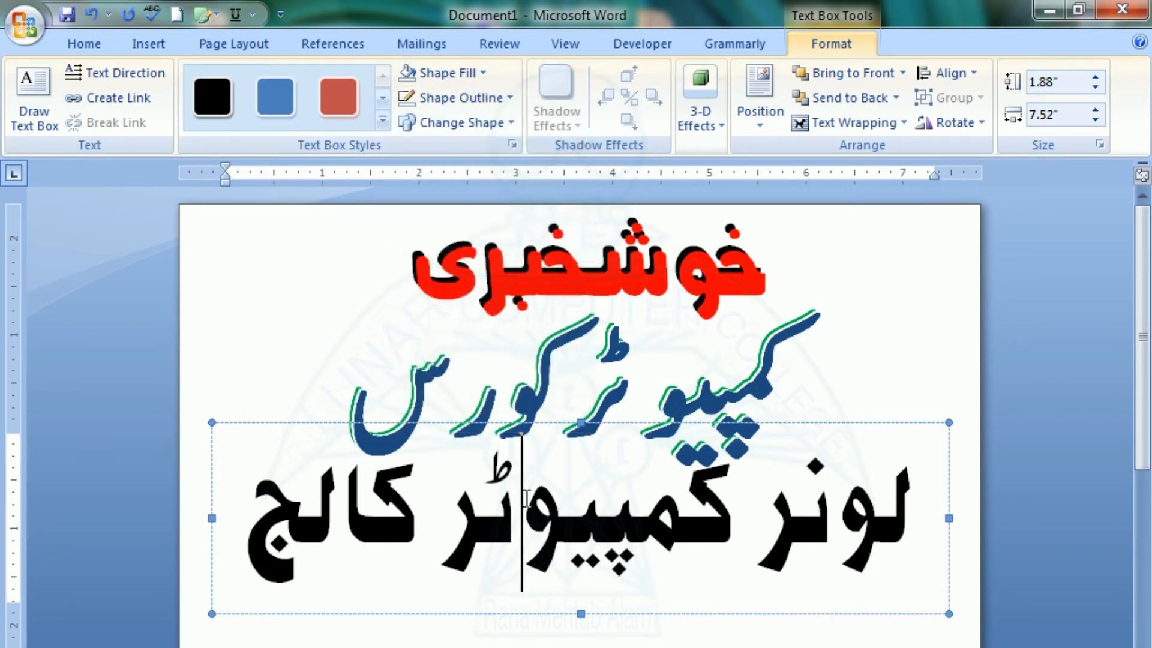
left_click(504, 612)
key("Down")
key("Down")
key("Down")
key("Down")
key("Down")
key("Down")
key("Down")
key("Down")
key("Down")
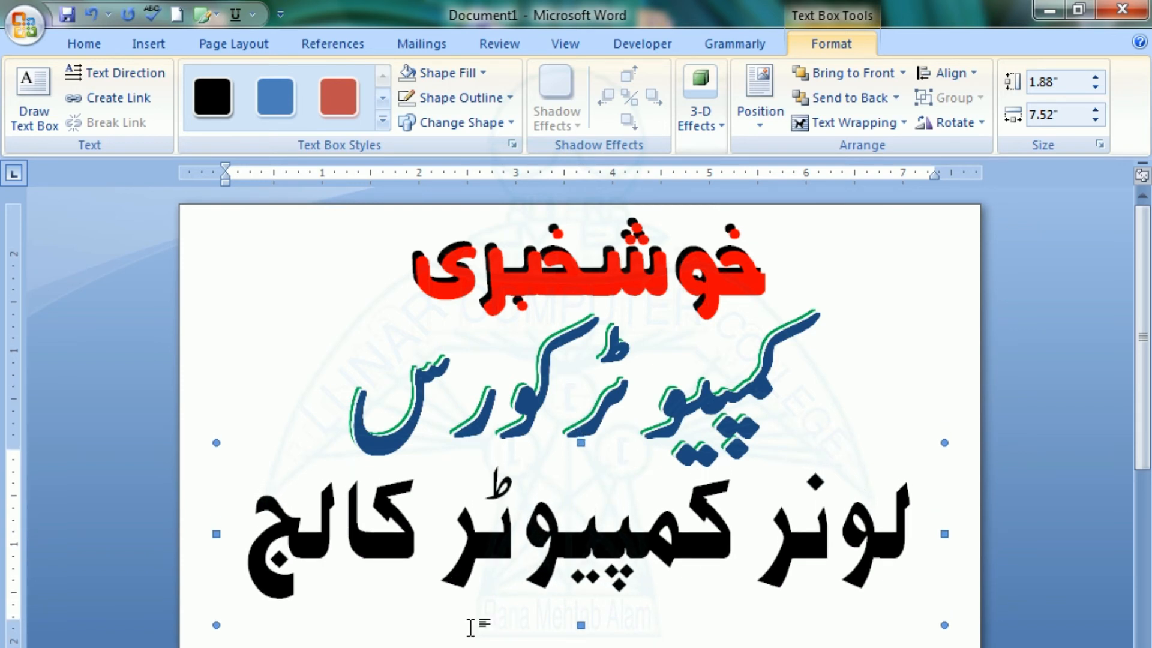
- Set the font color of "لونر کمپیوٹر کالج" to the standard purple
left_click(545, 539)
key("ctrl+a")
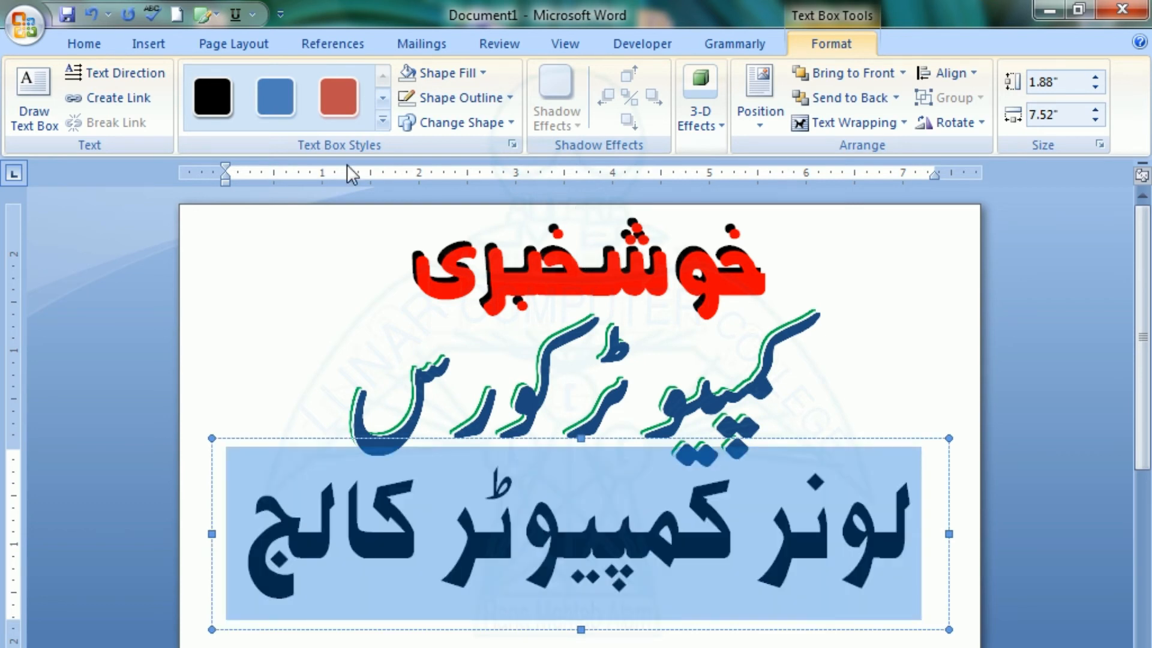
left_click(83, 44)
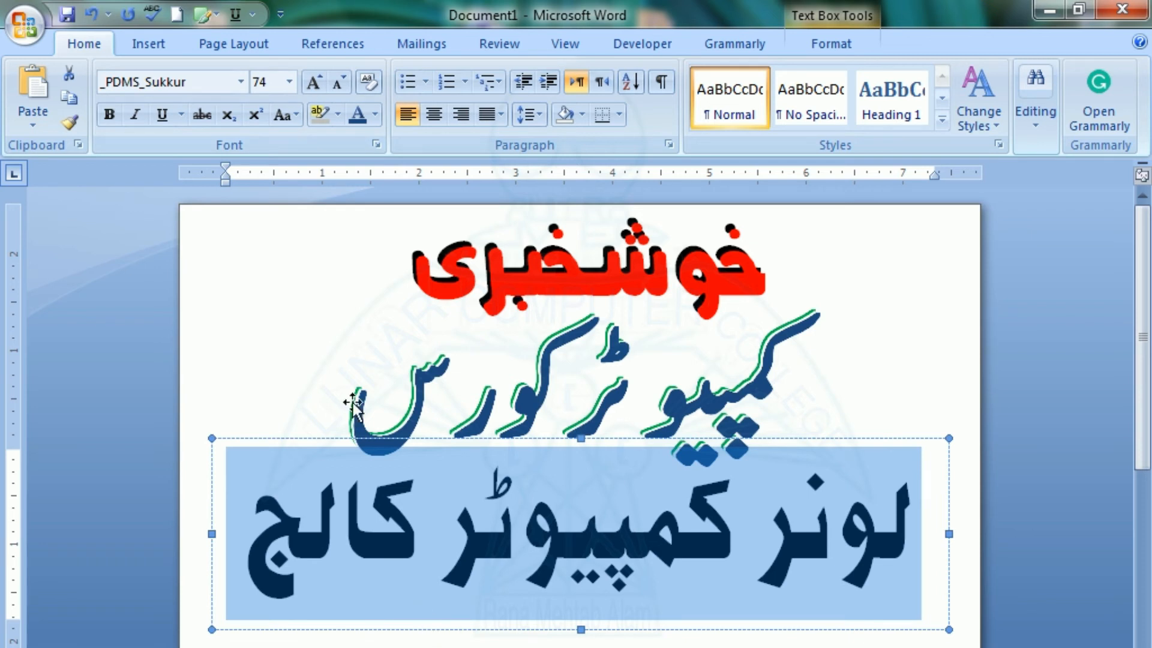
left_click(375, 119)
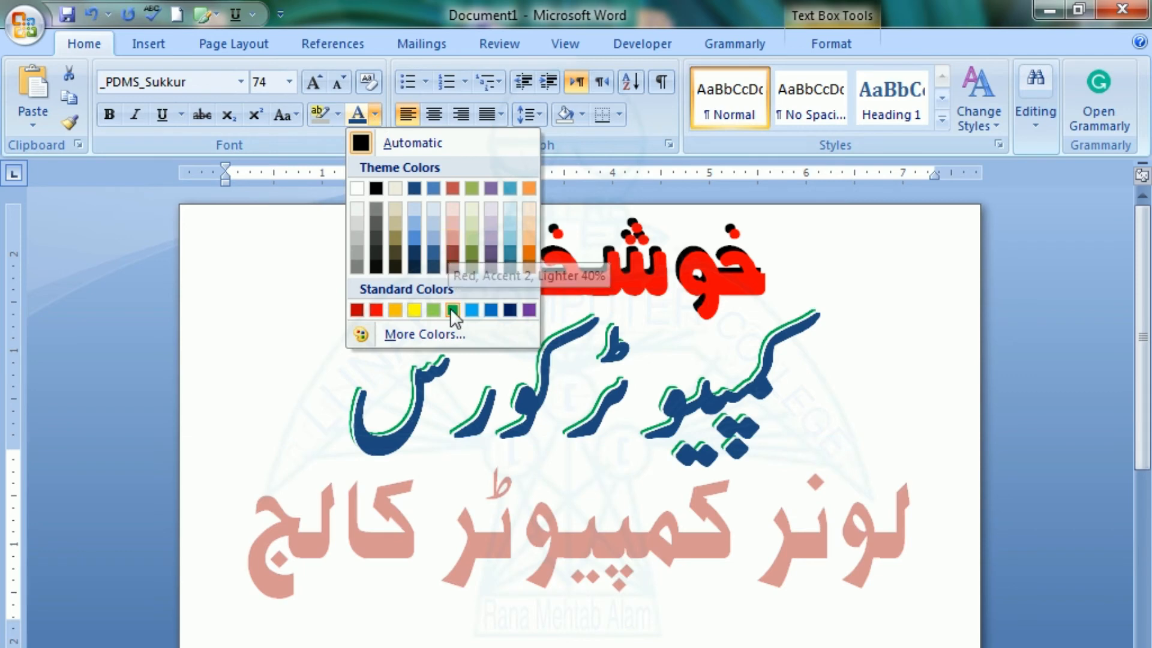
left_click(529, 311)
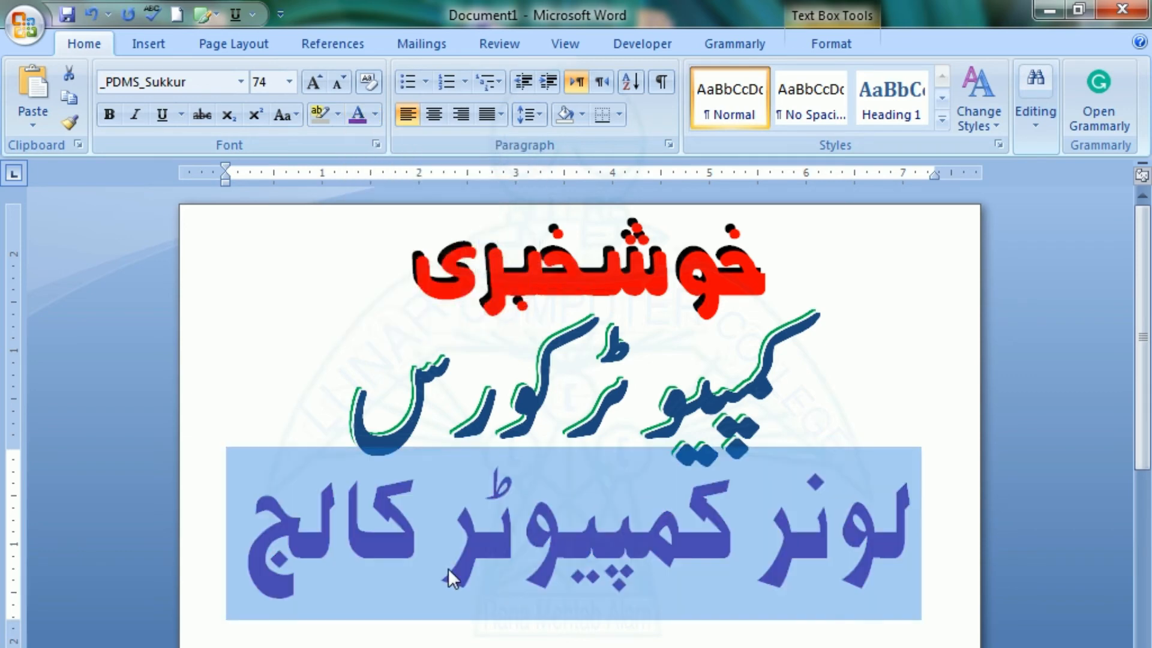
left_click(417, 509)
left_click(368, 542)
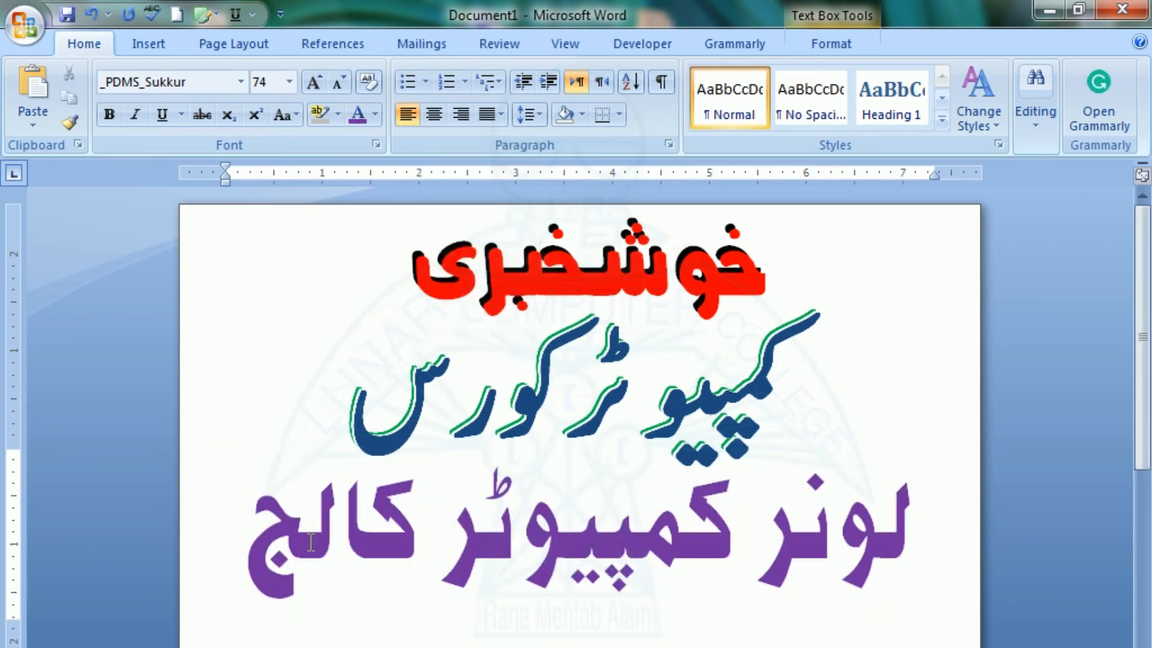
- Duplicate the purple "لونر کمپیوٹر کالج" text box twice
left_click(832, 42)
left_click(608, 547)
left_click(314, 431)
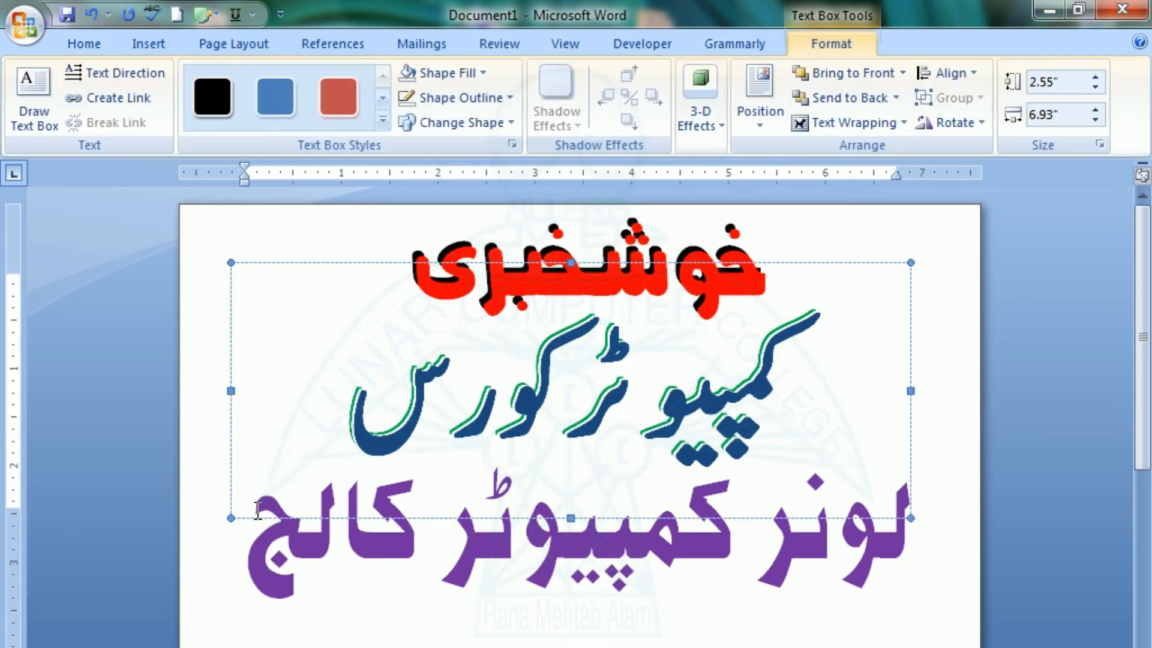
left_click(246, 556)
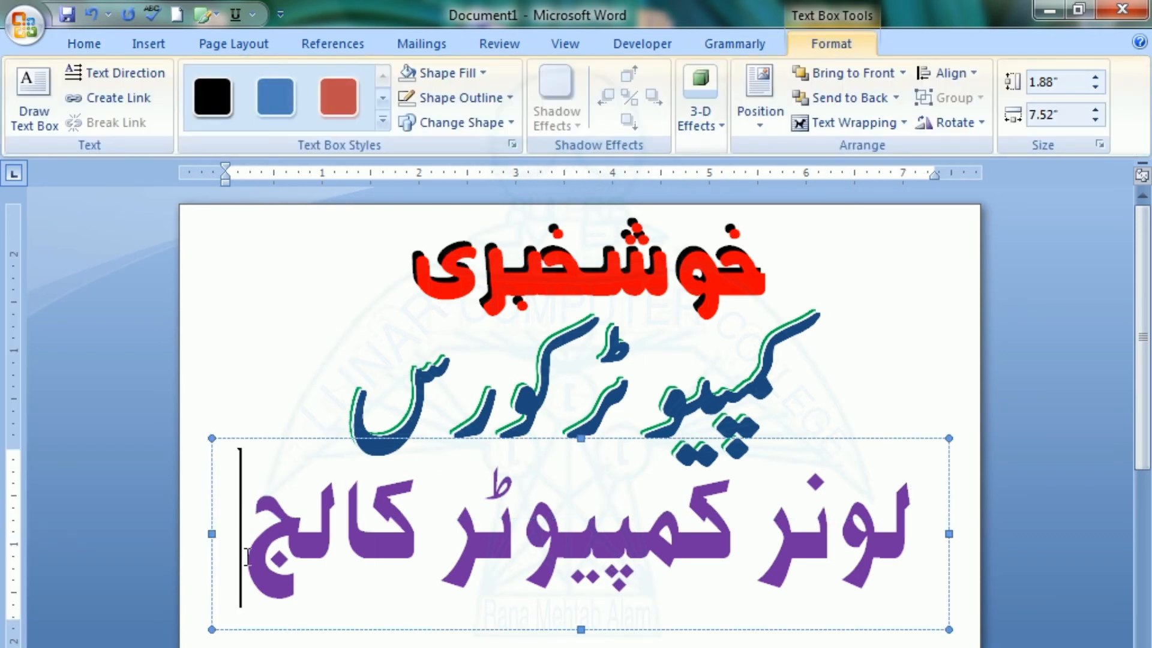
left_click(239, 443)
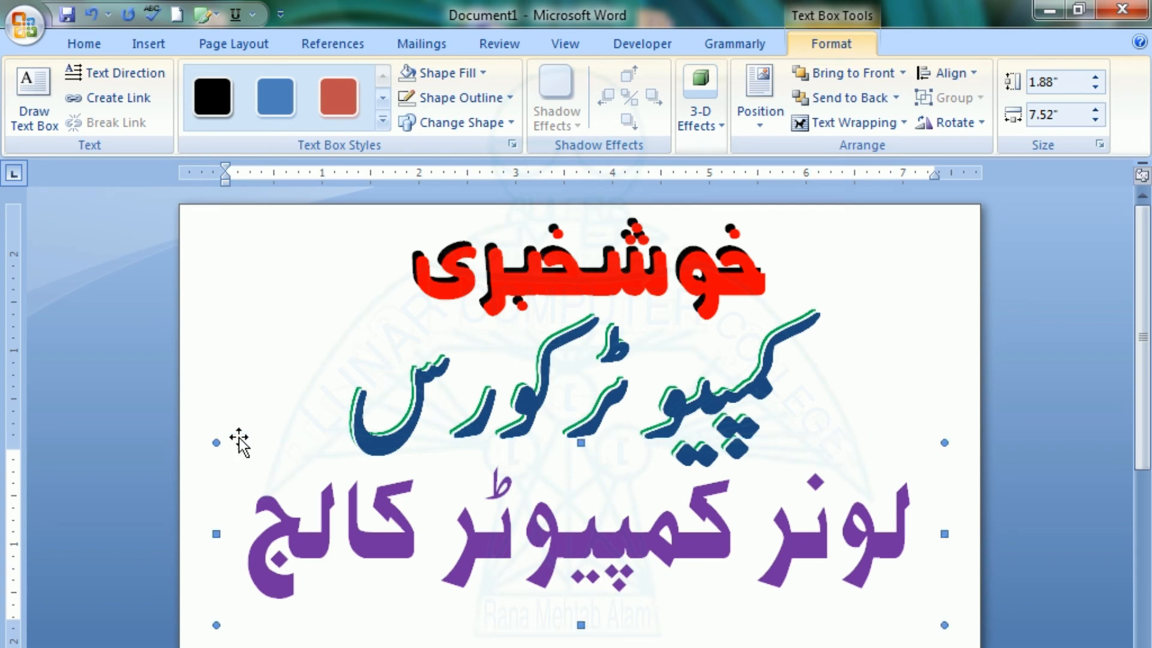
key("ctrl+d")
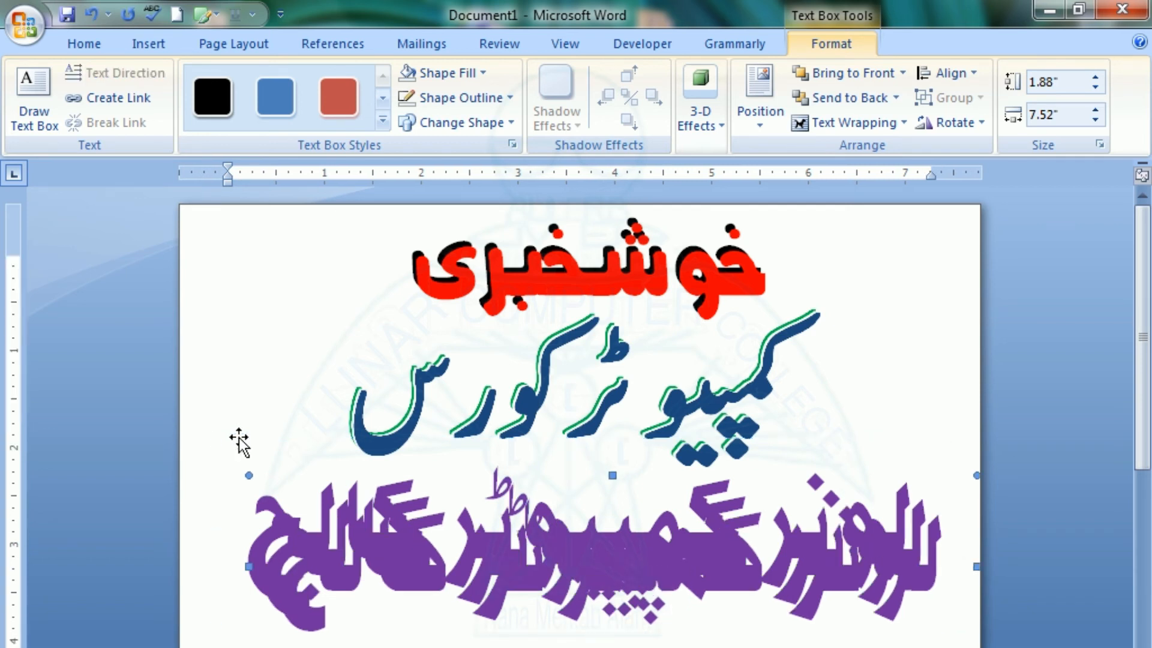
- Move the two copies of the "لونر کمپیوٹر کالج" text box down so they sit apart below the original
left_click(394, 588)
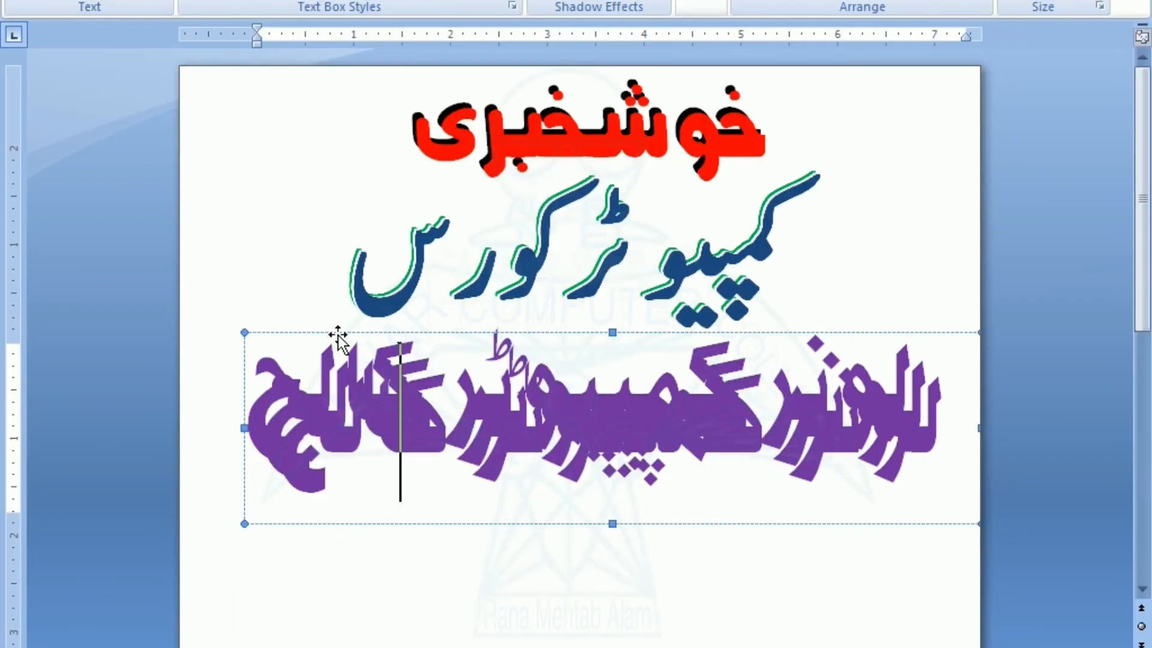
left_click_drag(337, 473, 314, 647)
left_click(361, 395)
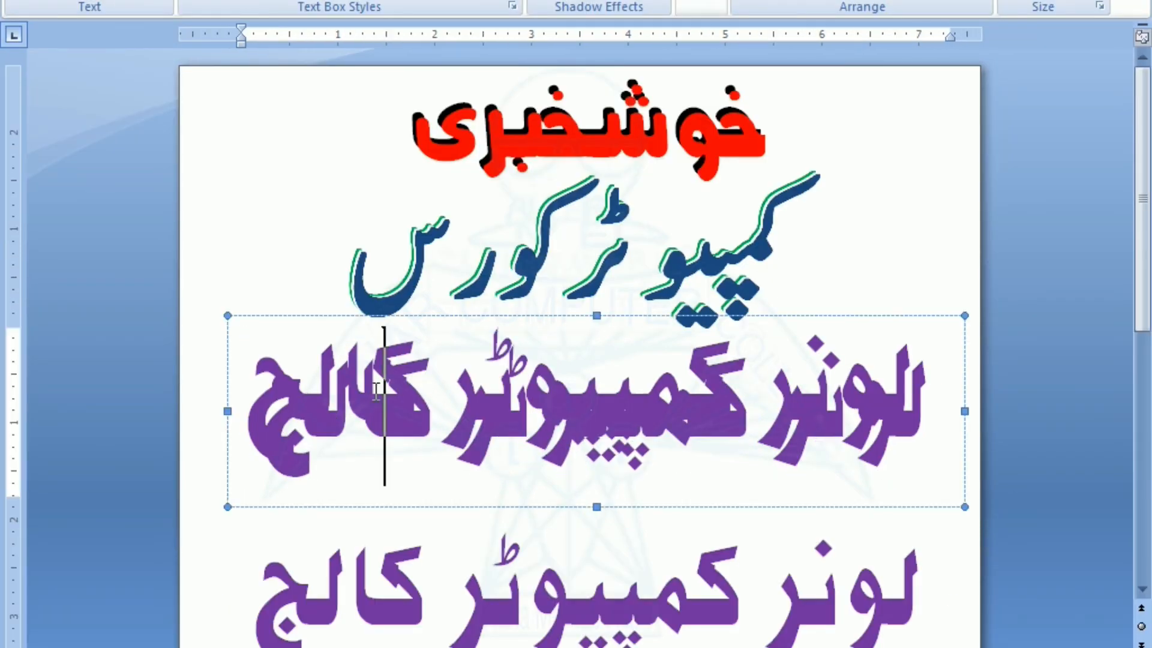
left_click_drag(295, 319, 271, 429)
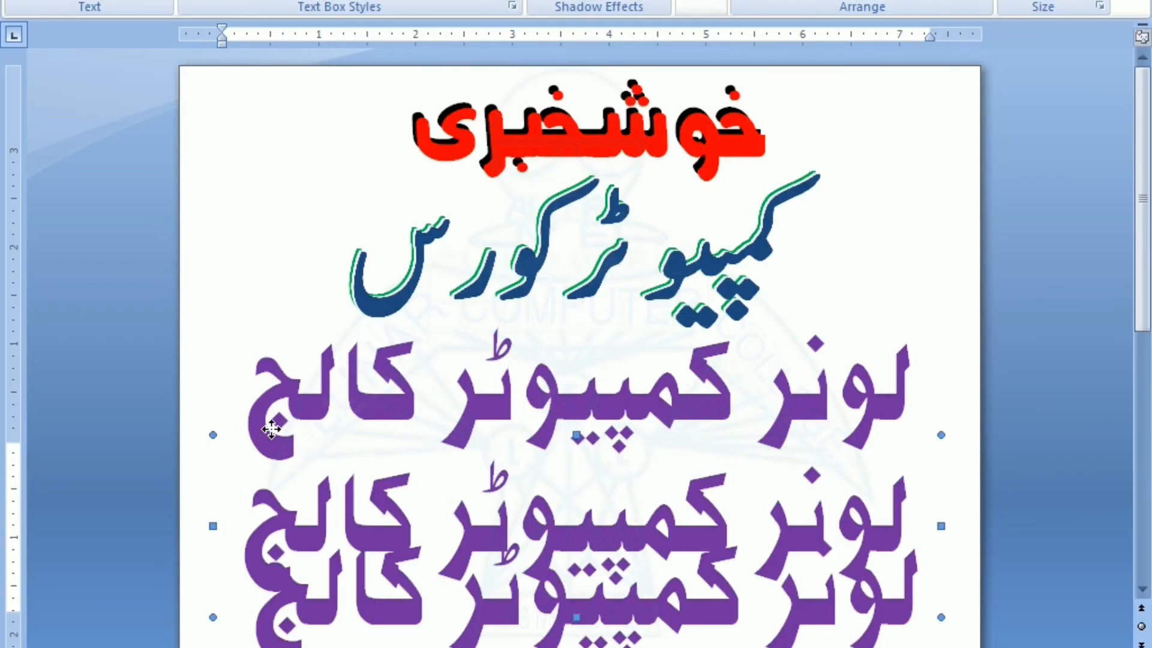
- Set the font color of the middle "لونر کمپیوٹر کالج" copy to the orange theme color
double_click(384, 528)
left_click(372, 480)
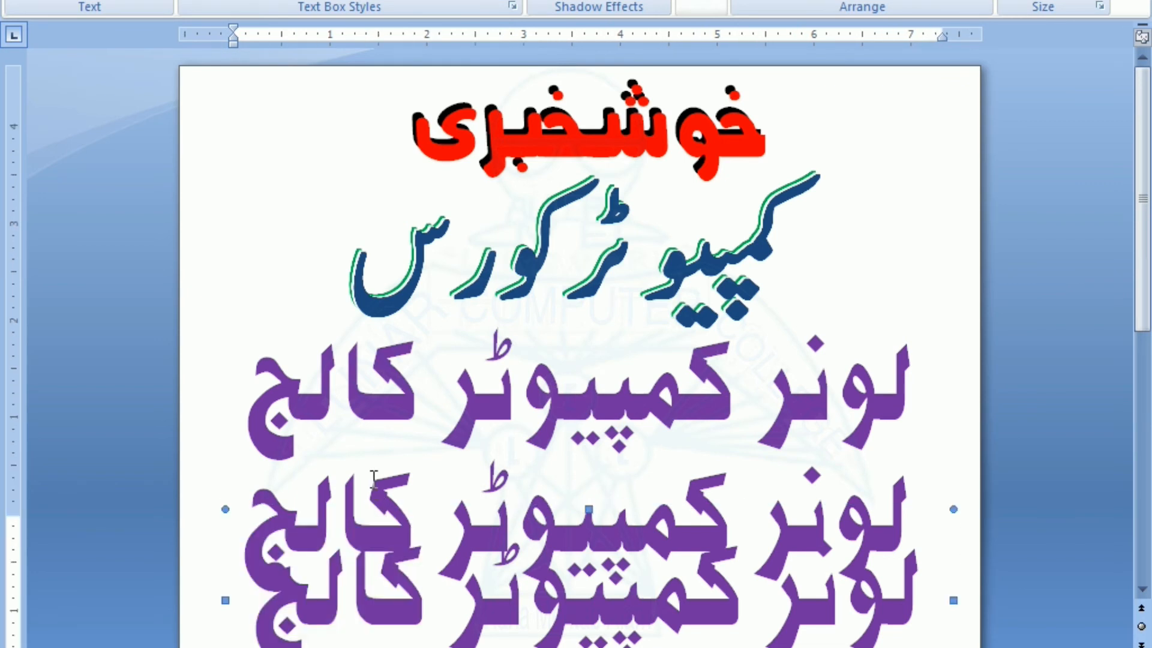
triple_click(372, 480)
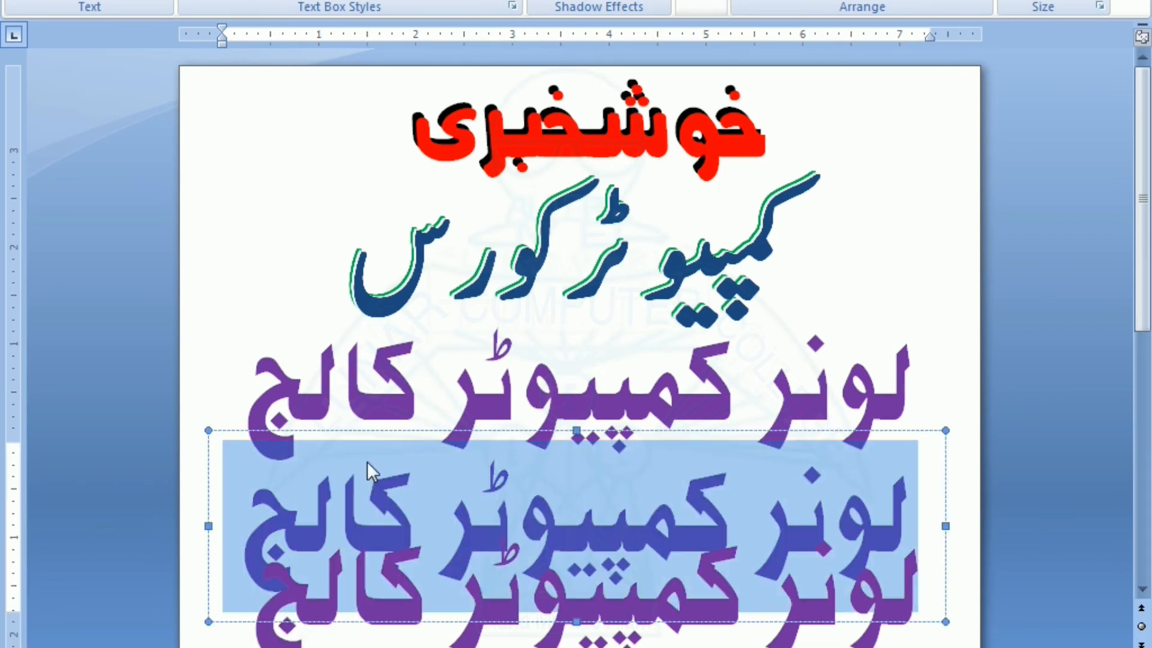
left_click(67, 0)
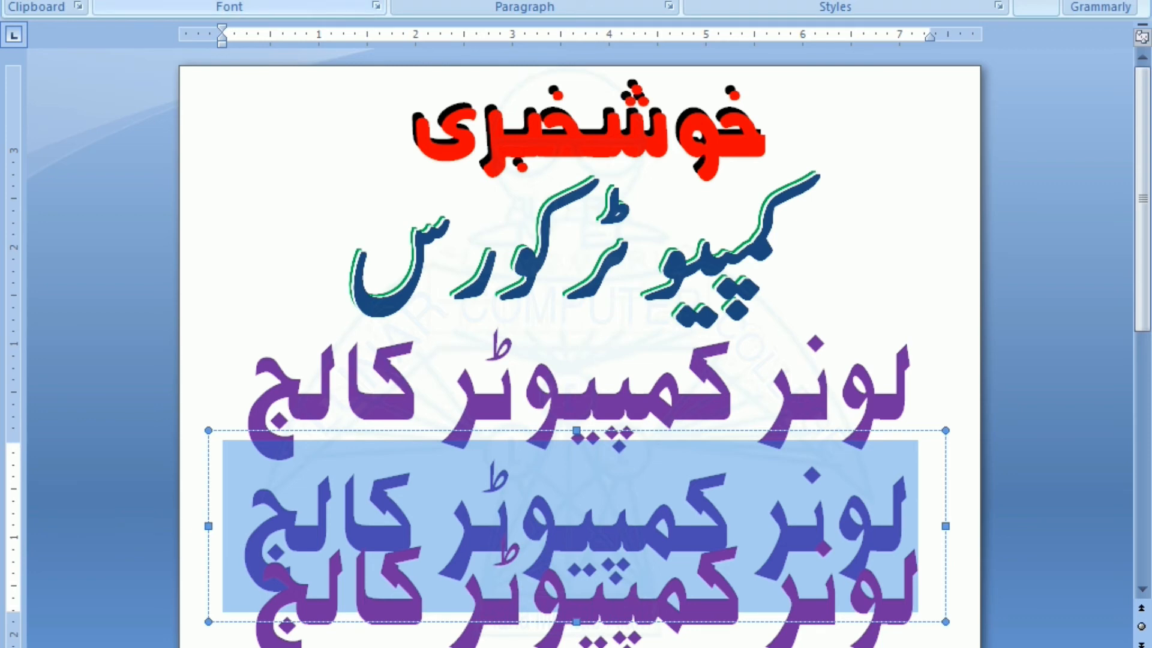
left_click(373, 0)
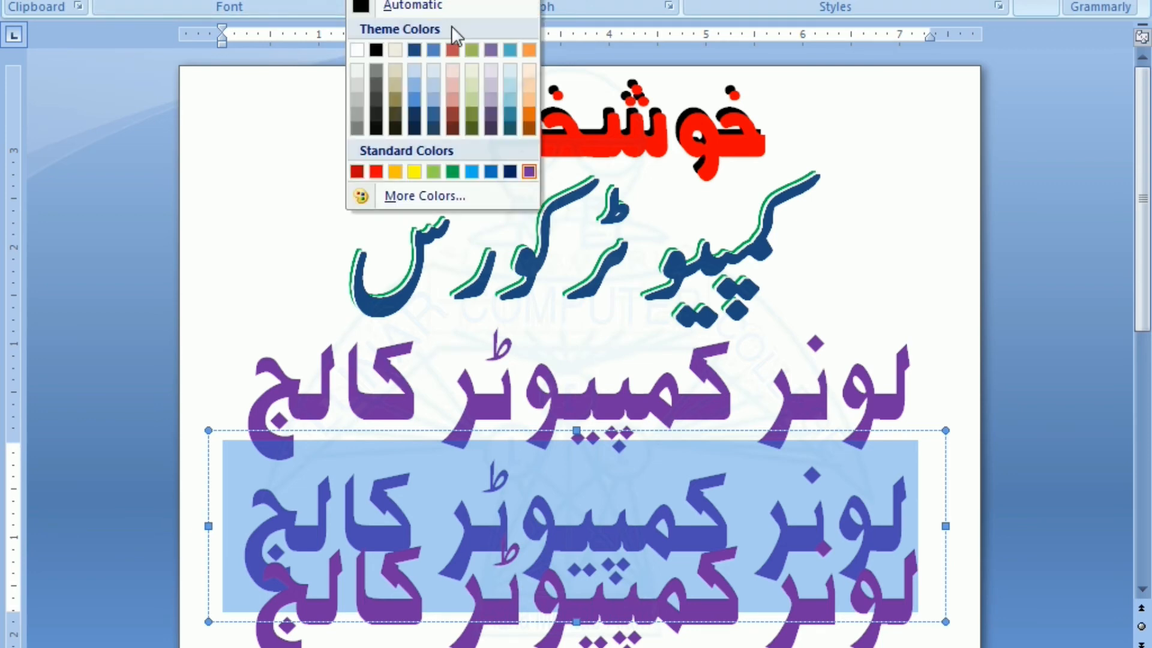
left_click(528, 48)
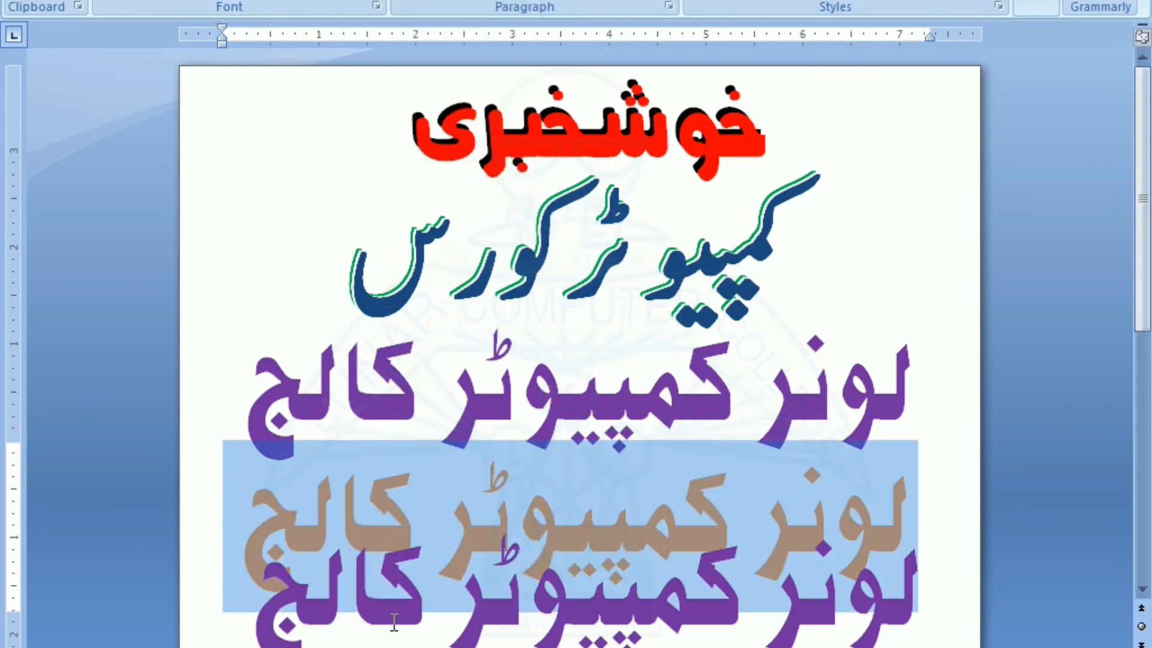
- Set the font color of the lowest "لونر کمپیوٹر کالج" copy to the aqua blue theme color
triple_click(395, 611)
triple_click(394, 611)
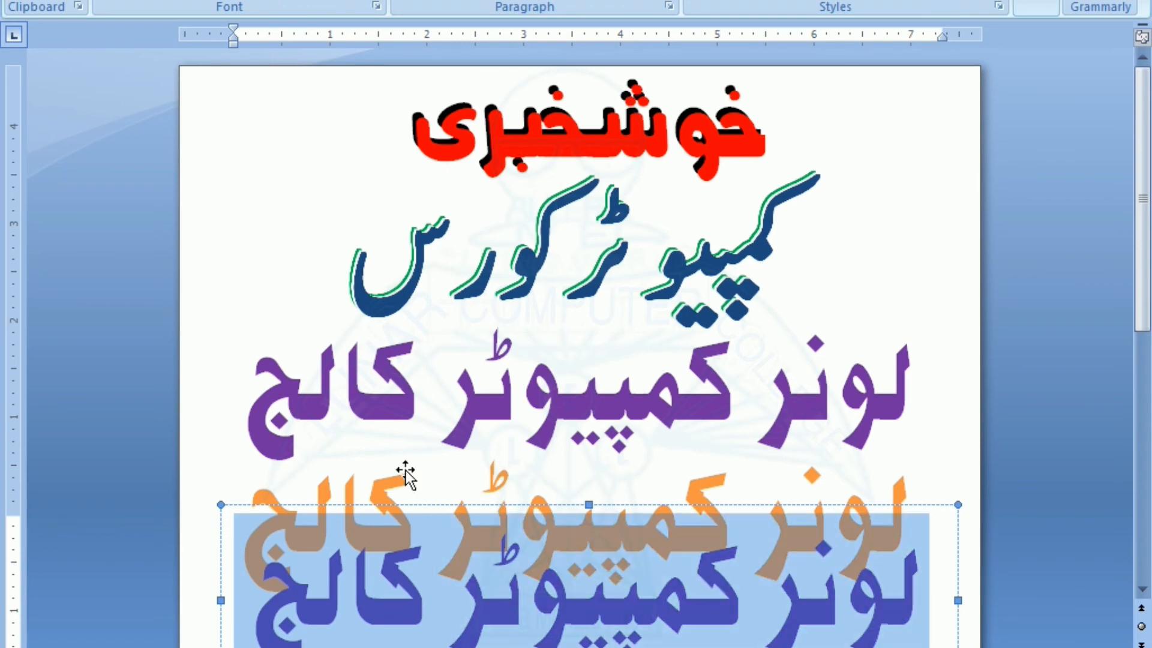
left_click(373, 0)
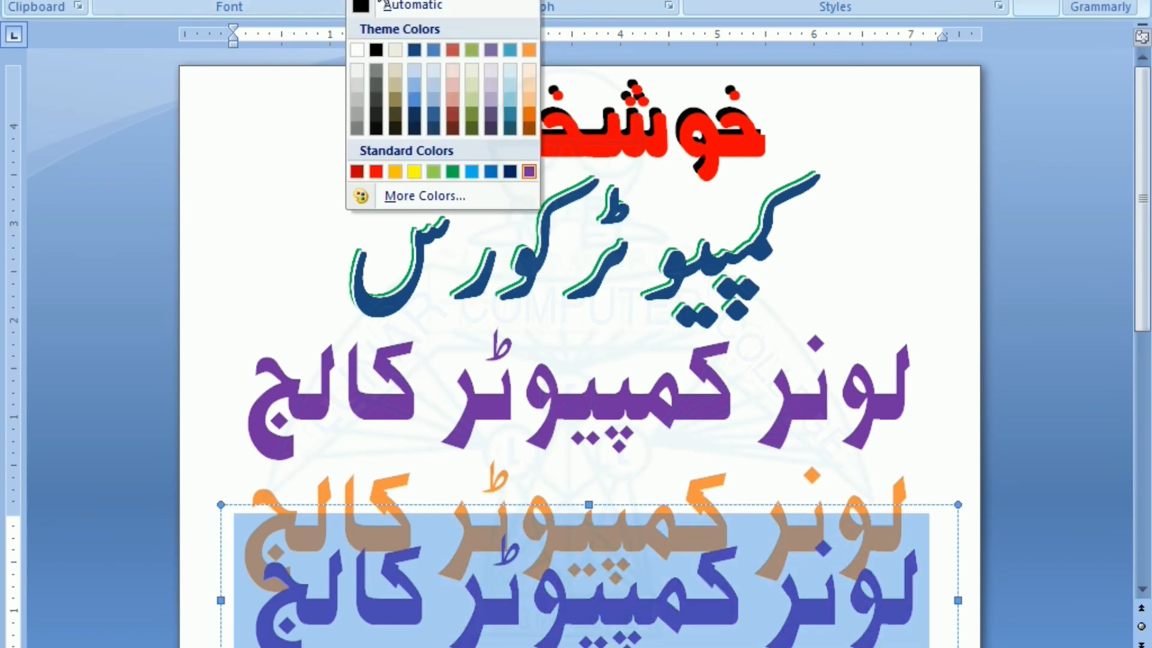
left_click(515, 48)
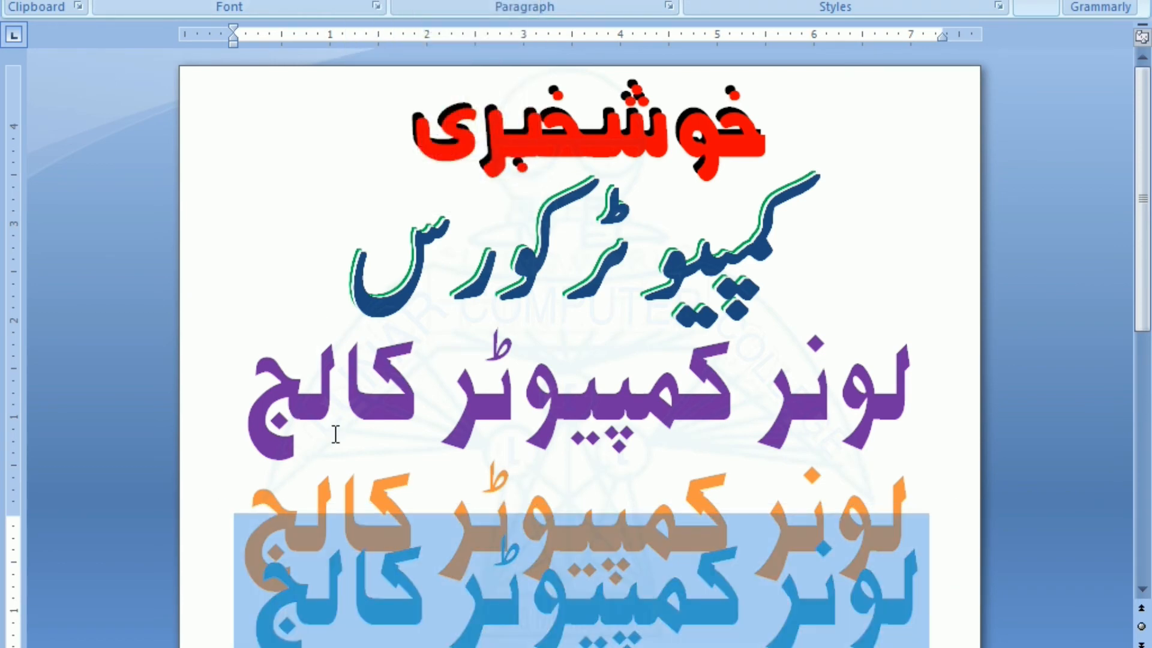
- Move the orange "لونر کمپیوٹر کالج" copy up until it lies over the purple original
left_click(335, 434)
left_click(322, 432)
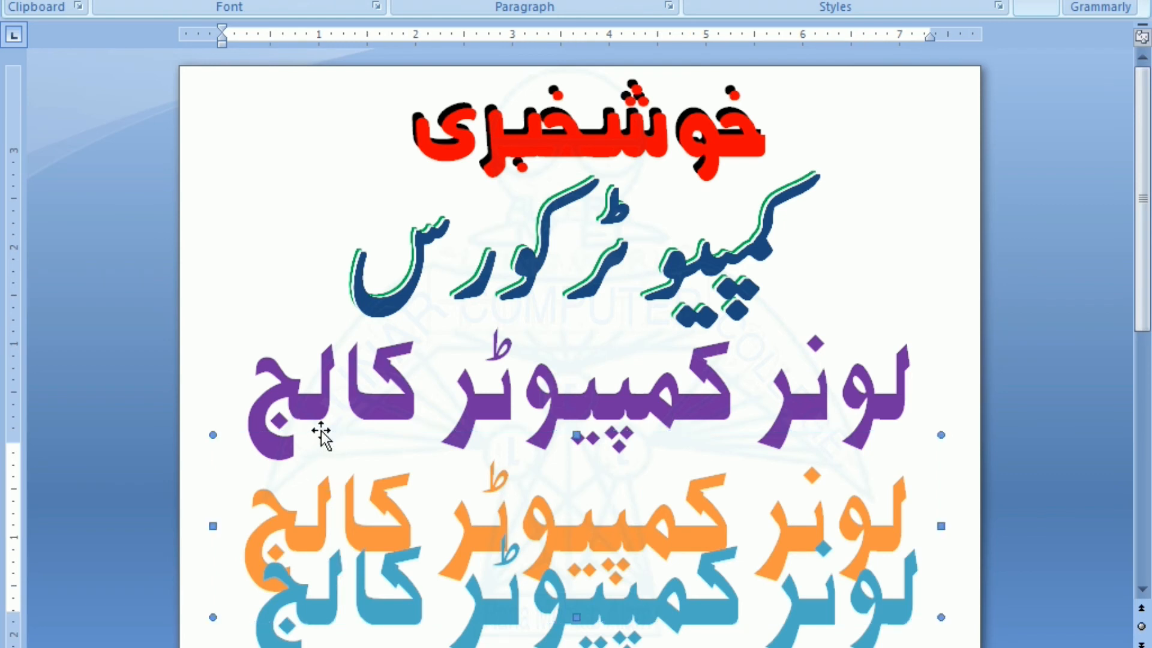
key("Up")
key("Up")
key("Up")
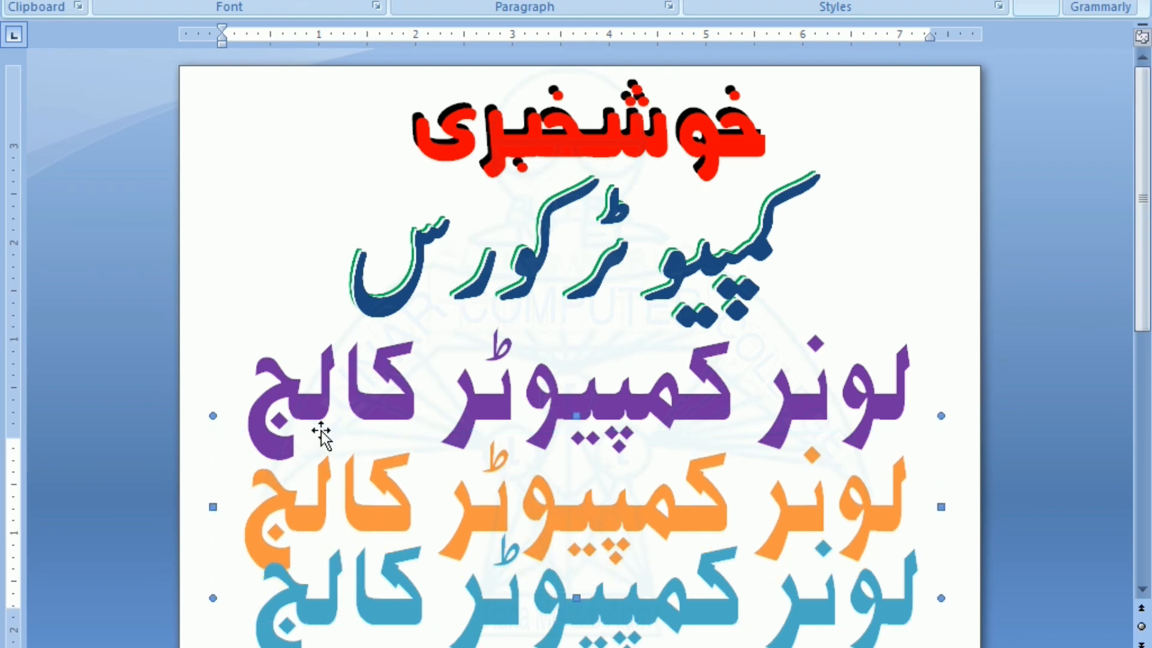
key("Up")
key("Up")
key("Up")
key("Up")
key("Up")
key("Up")
key("Up")
key("Up")
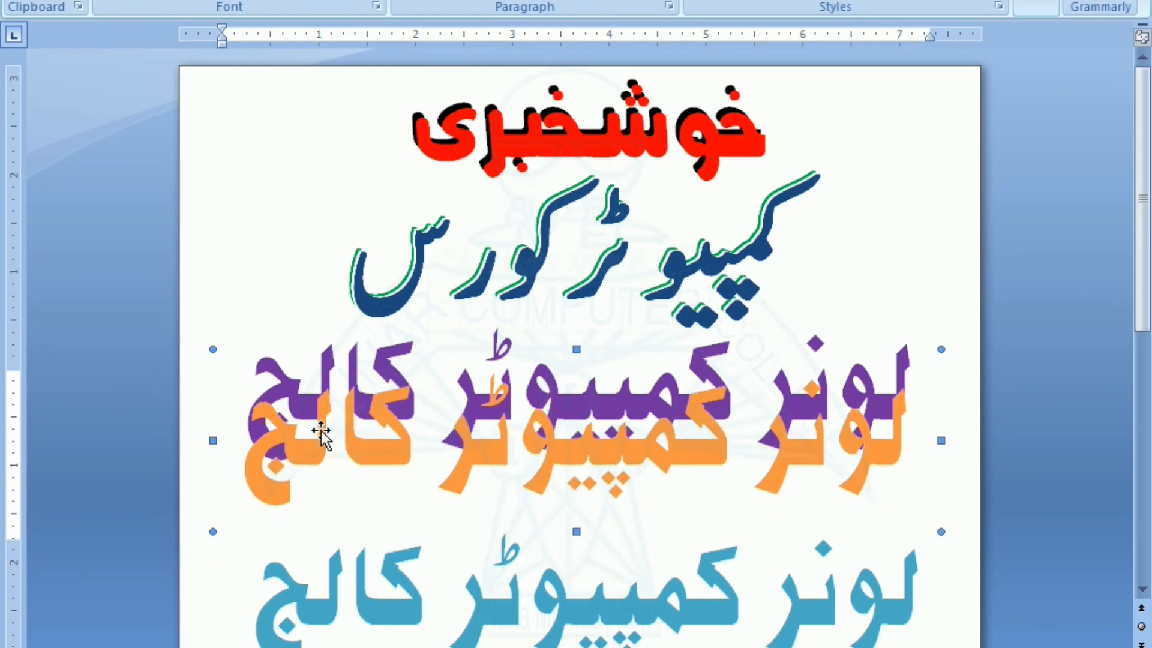
key("Up")
key("Up")
key("Up")
key("Left")
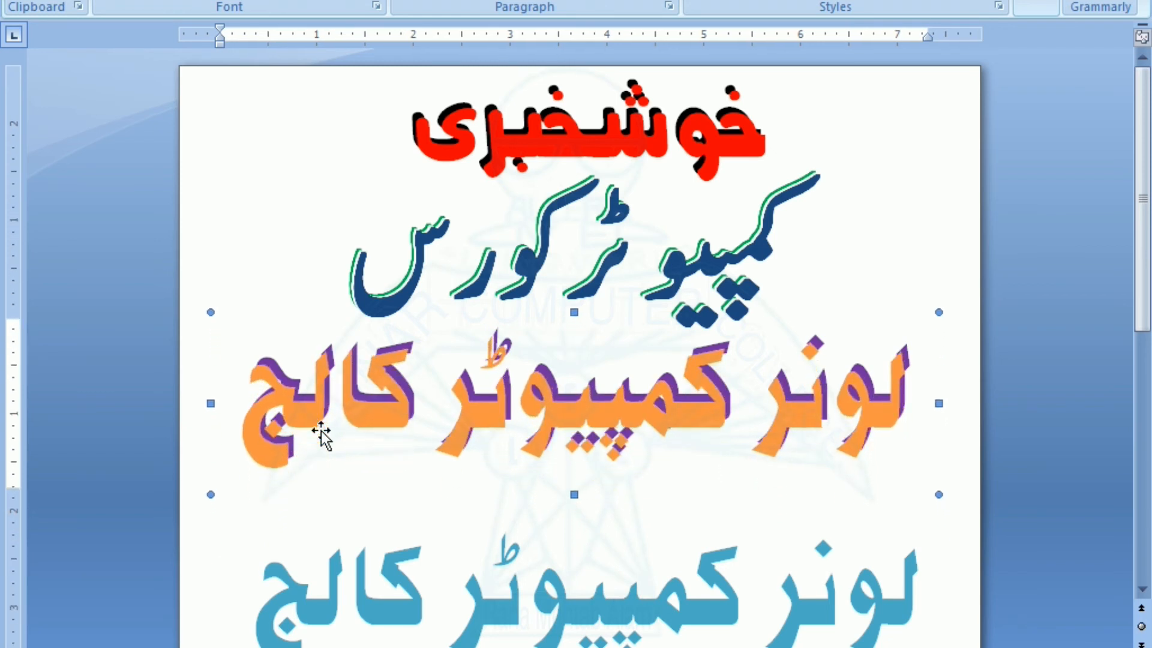
key("Up")
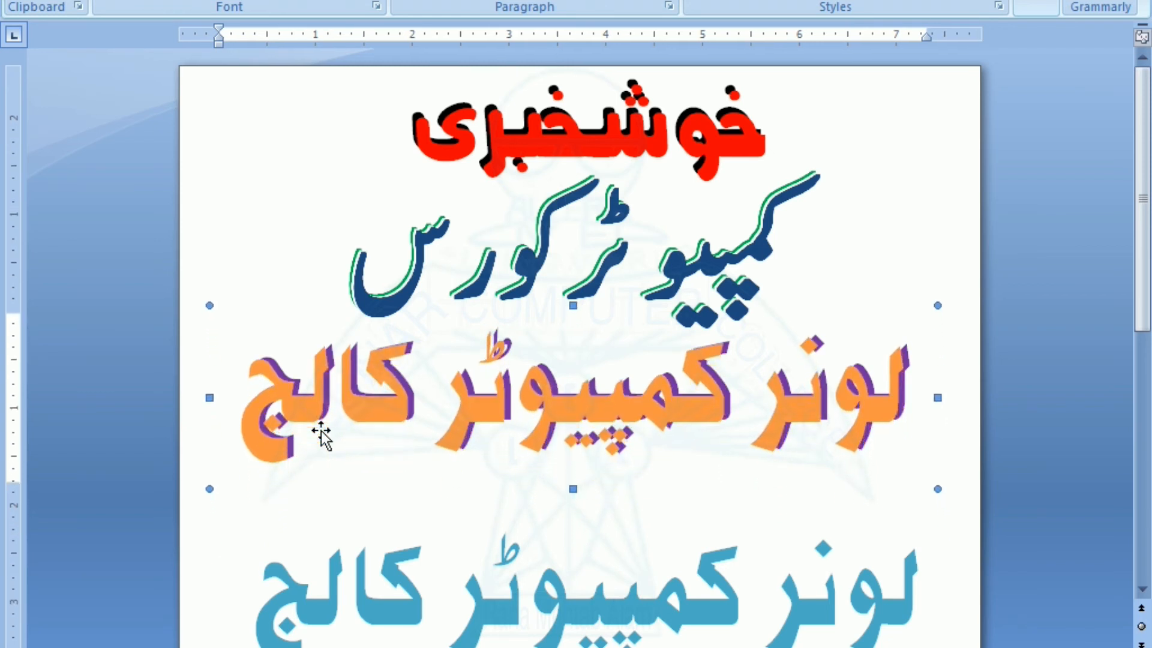
- Nudge the orange copy right and slightly down so the purple text shows along its upper-left edges
key("Right")
key("Right")
key("Right")
key("Right")
key("Right")
key("Right")
key("Right")
key("Right")
key("Right")
key("Right")
key("Down")
key("ctrl+Left")
key("ctrl+Left")
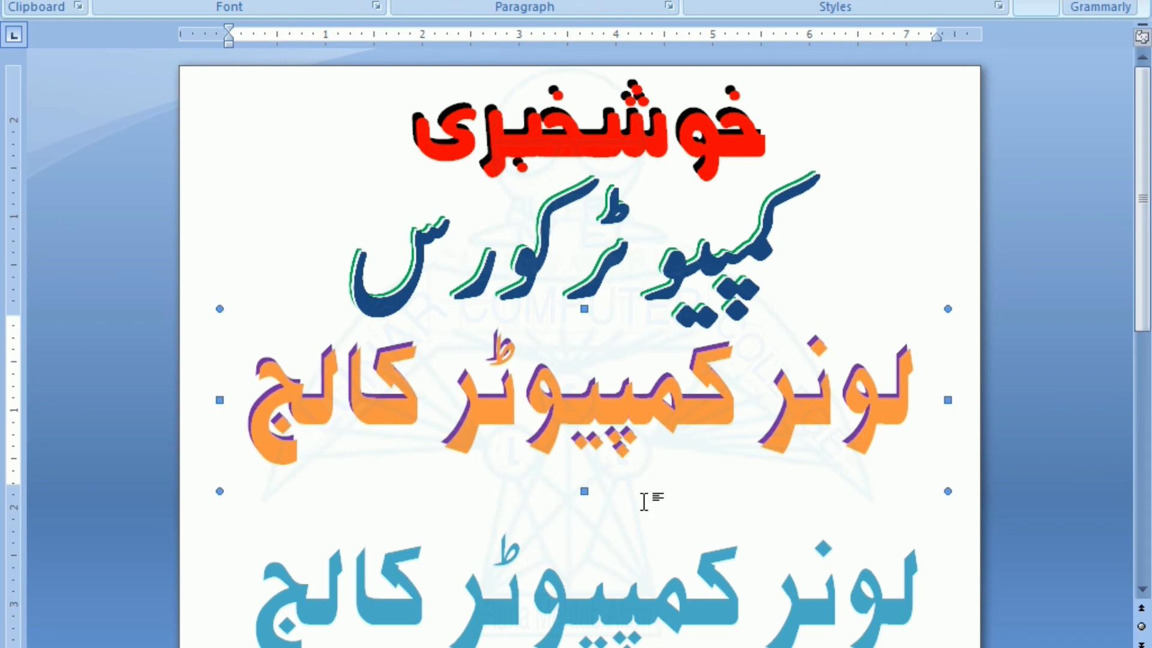
- Move the aqua blue "لونر کمپیوٹر کالج" copy up onto the orange and purple layers
left_click(546, 606)
left_click(550, 506)
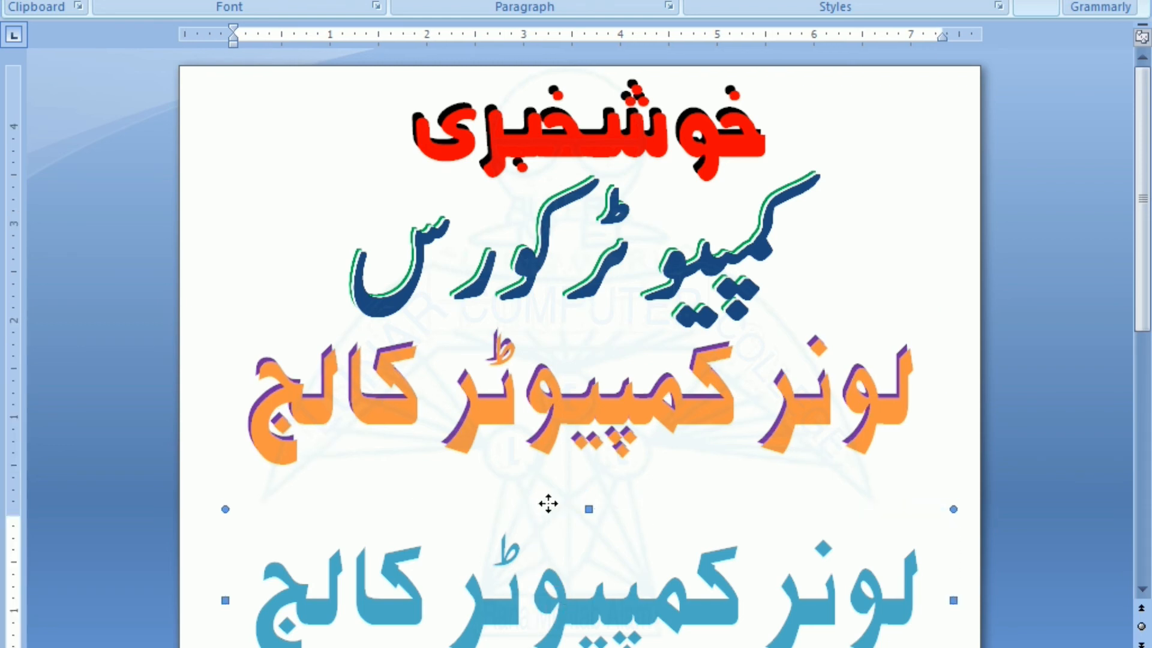
key("Up")
key("Up")
key("Up")
key("Up")
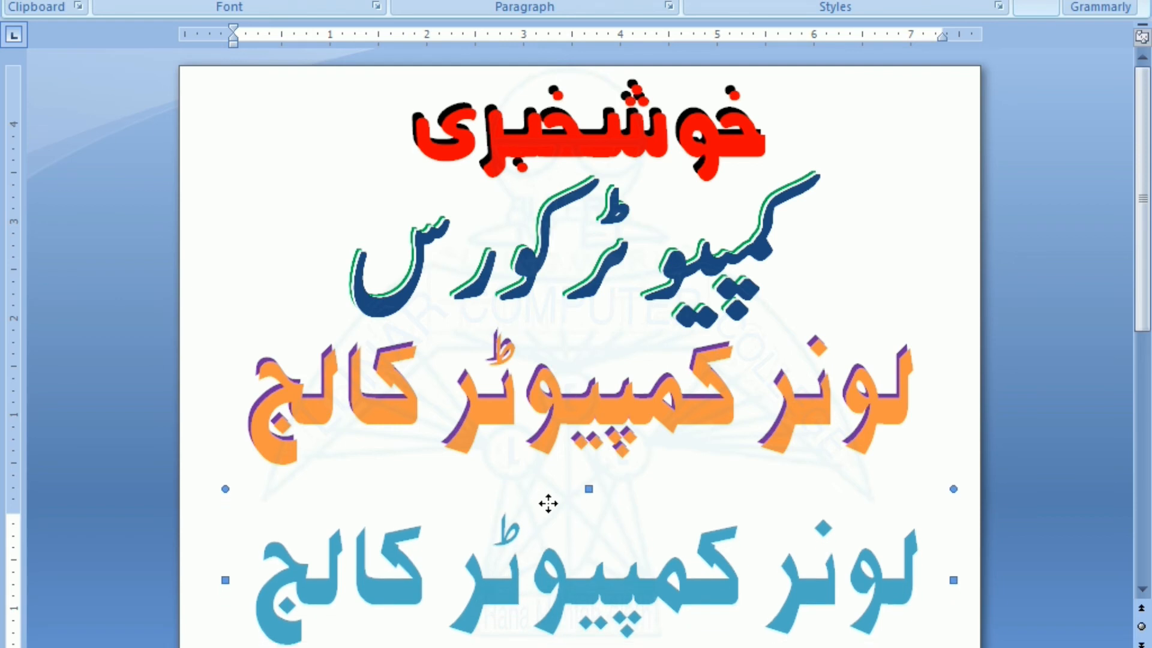
key("Up")
key("Up")
key("Up")
key("Up")
key("Up")
key("Up")
key("Up")
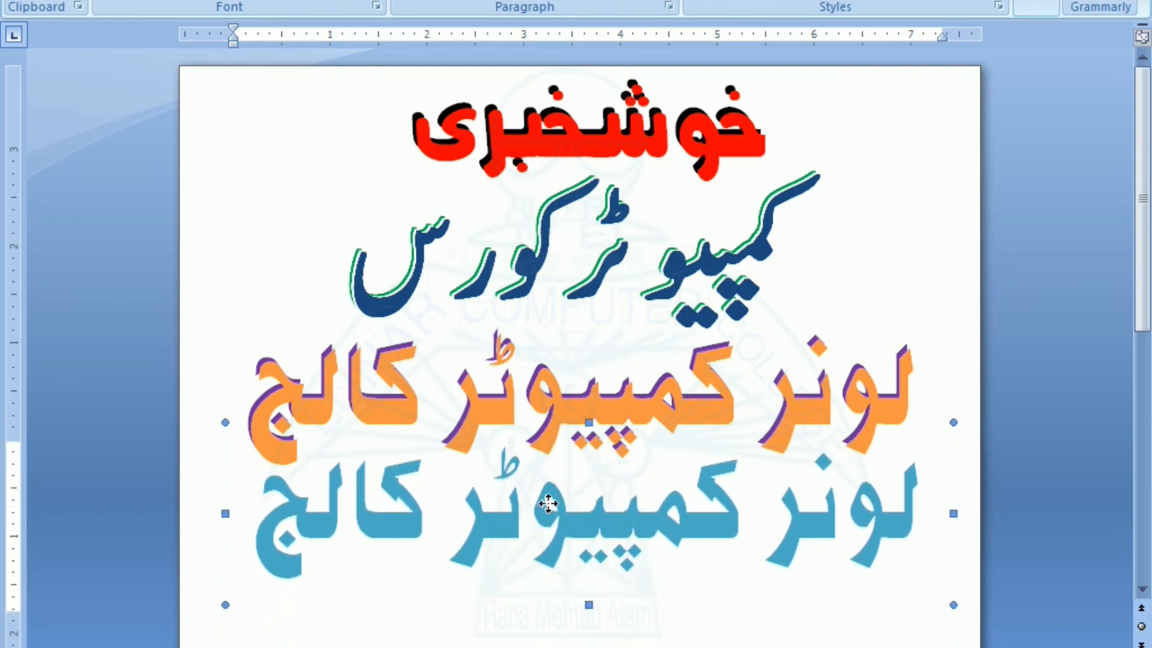
key("Up")
key("Up")
key("Up")
key("Up")
key("Up")
key("Up")
key("Up")
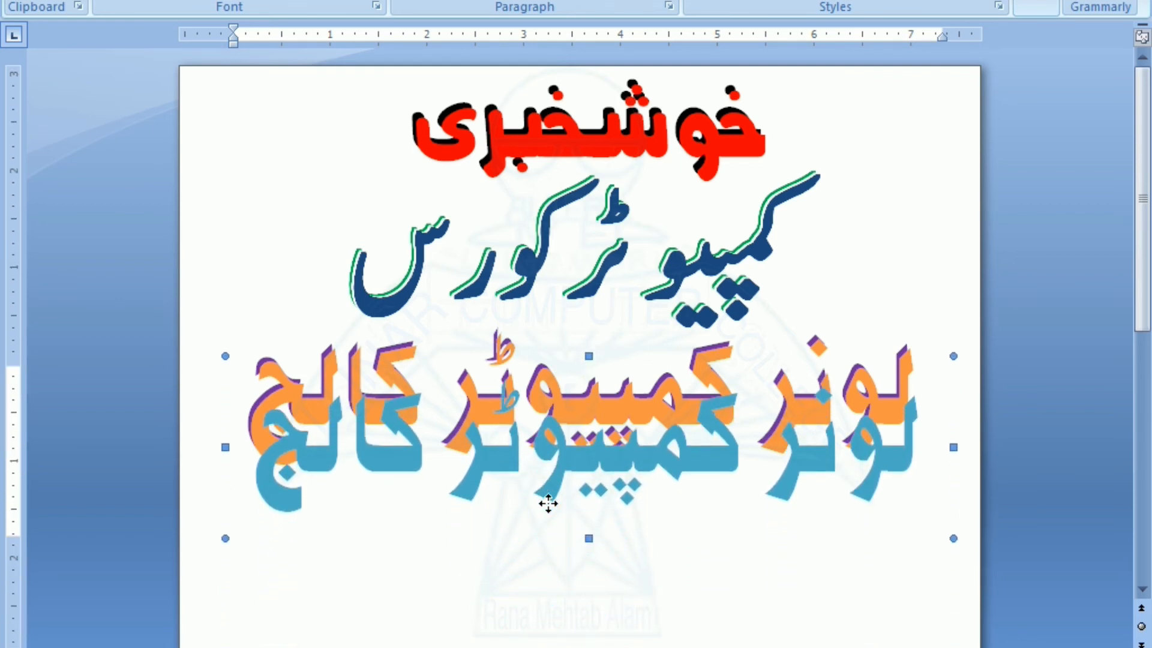
key("Up")
key("Up")
key("Up")
key("Up")
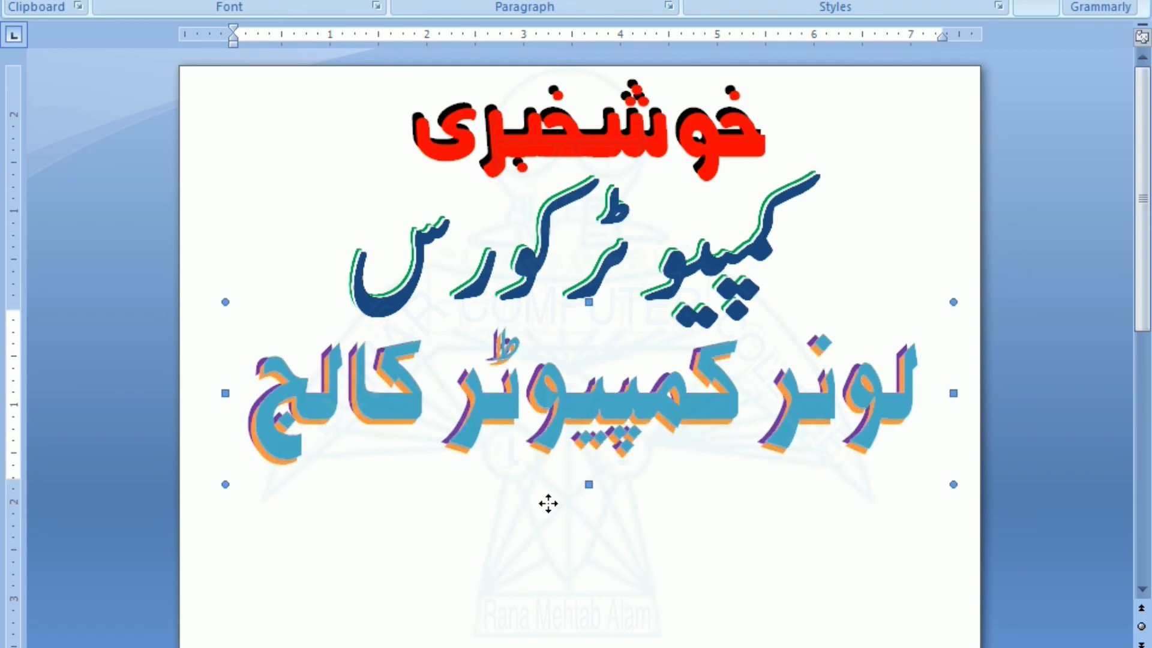
- Fine-nudge the aqua blue copy down and left so thin orange and purple edges show at its upper left
key("ctrl+Down")
key("ctrl+Down")
key("ctrl+Down")
key("ctrl+Left")
key("ctrl+Left")
key("ctrl+Right")
key("ctrl+Down")
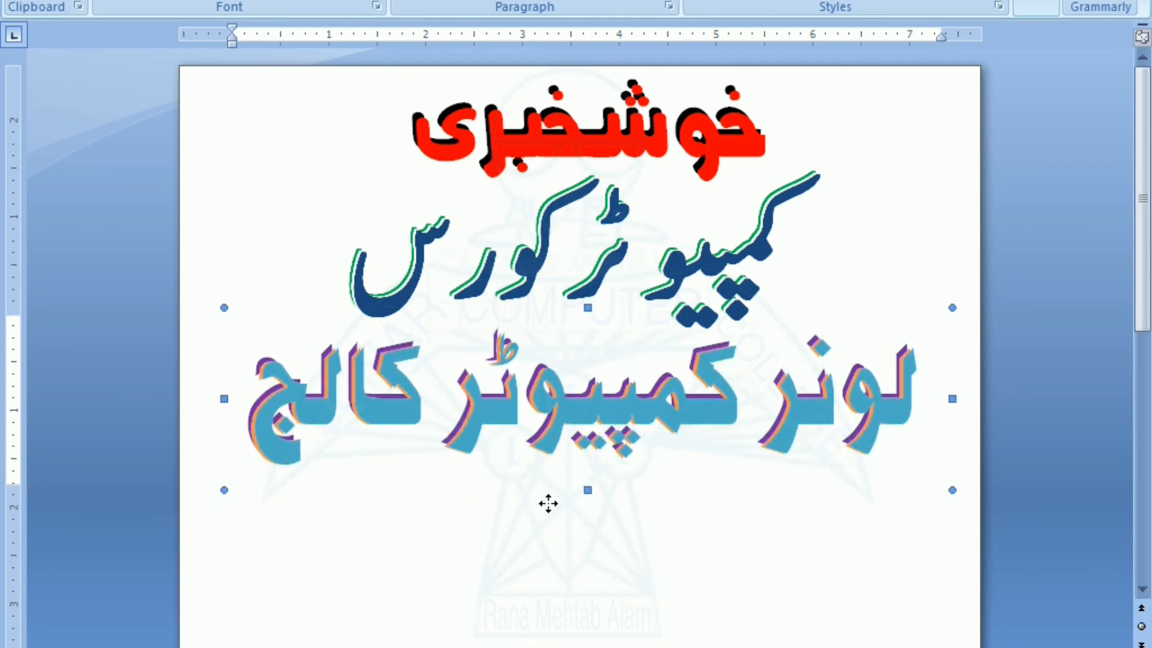
key("ctrl+Left")
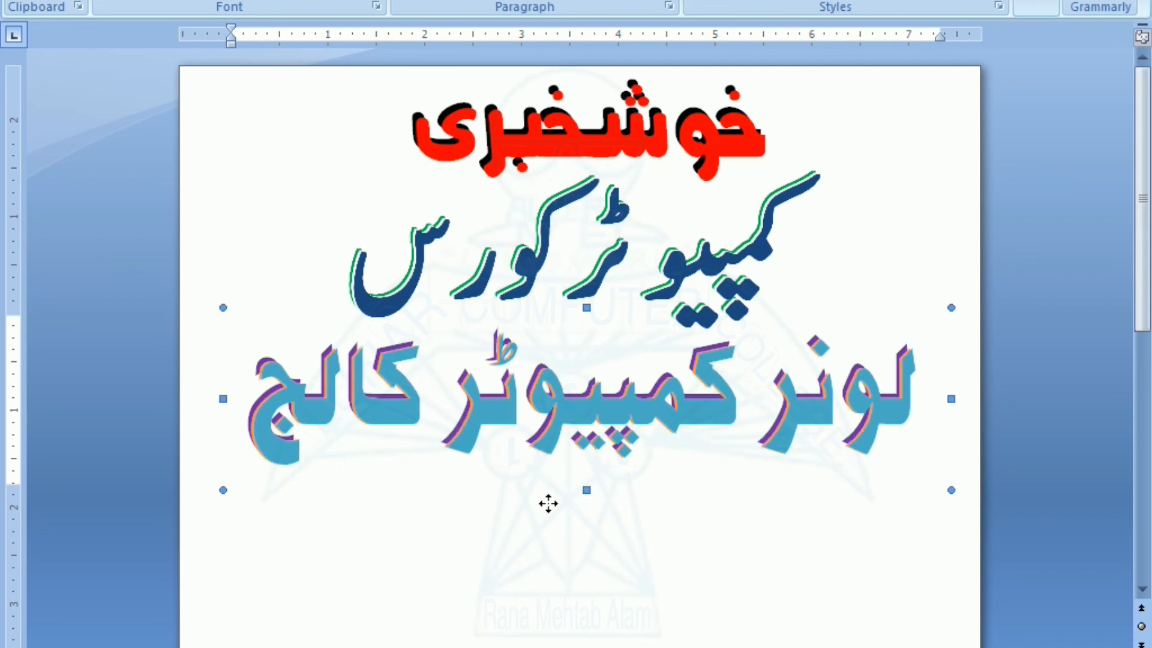
- Deselect the aqua blue "لونر کمپیوٹر کالج" text box and leave the finished headings in place
left_click(565, 549)
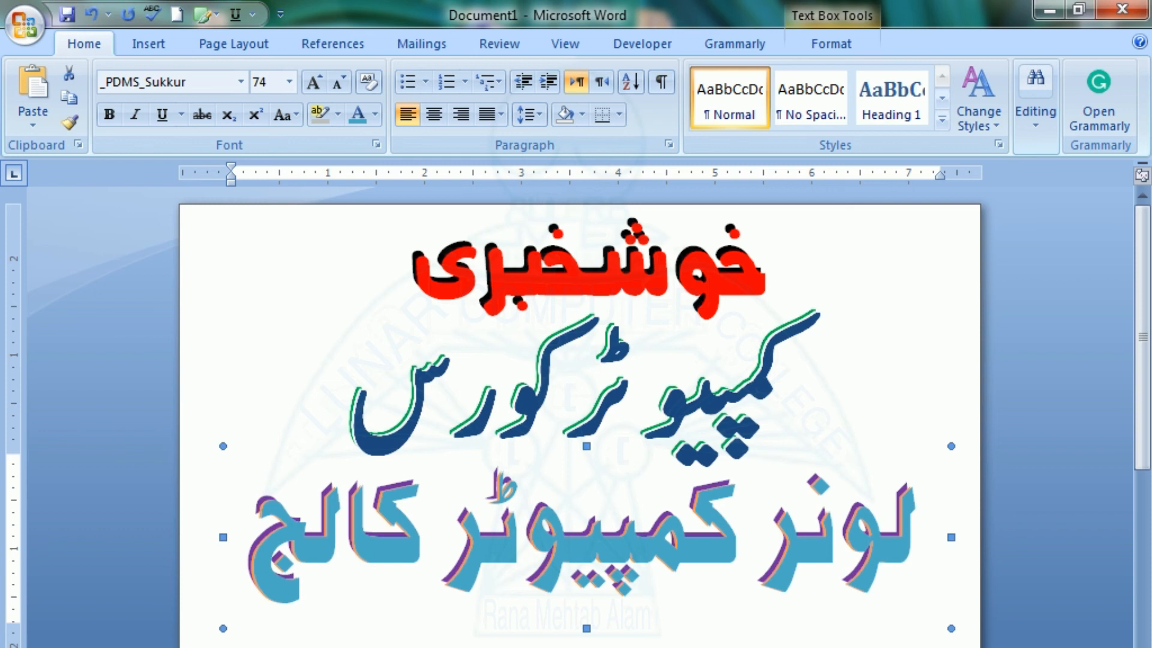
key("Escape")
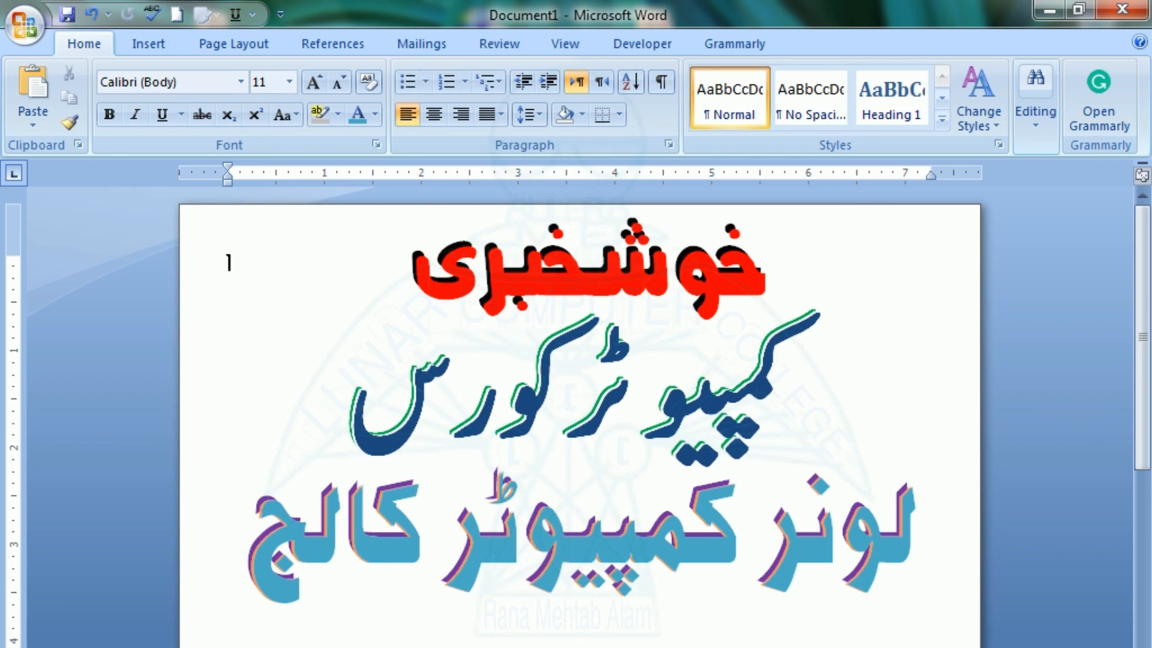
- Switch to YouTube in the browser and look through the results for Lunar Computer College's Urdu font videos for Word, Excel, PowerPoint and Inpage
key("alt+Tab")
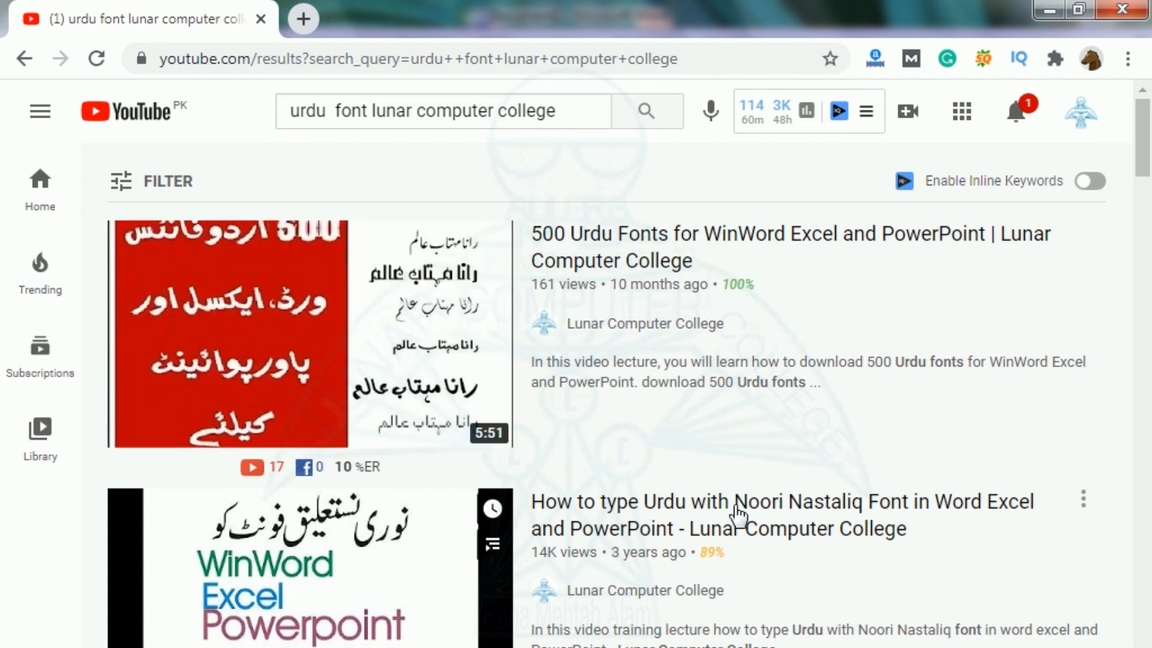
scroll(738, 513, "down", 3)
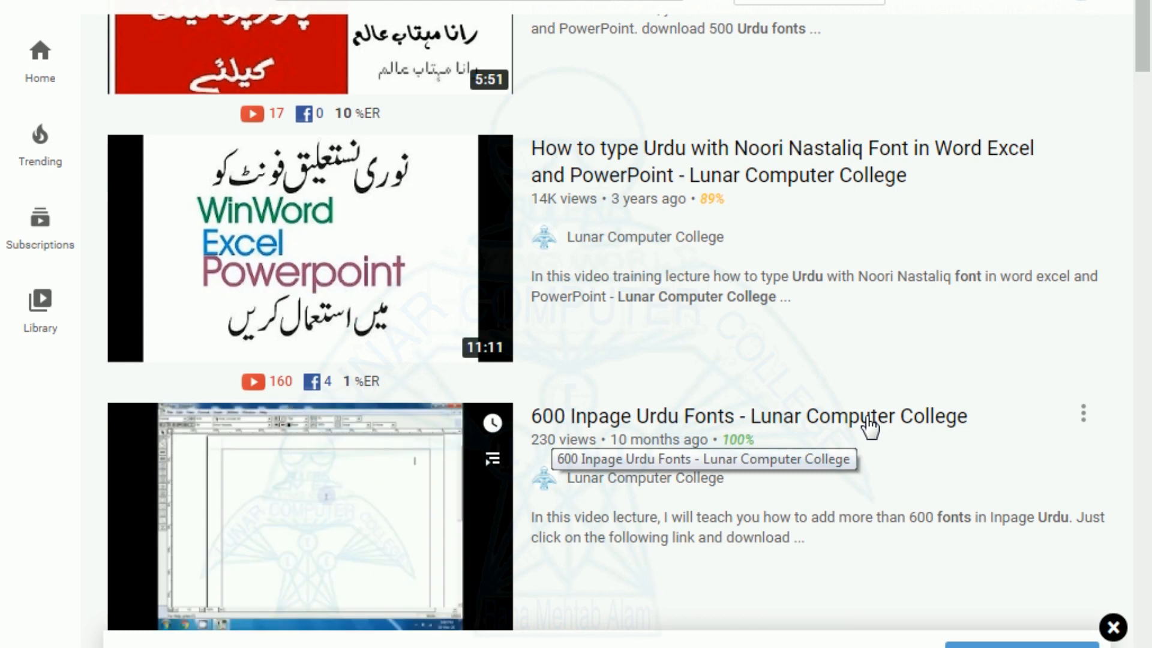
scroll(868, 428, "down", 1)
scroll(866, 426, "up", 5)
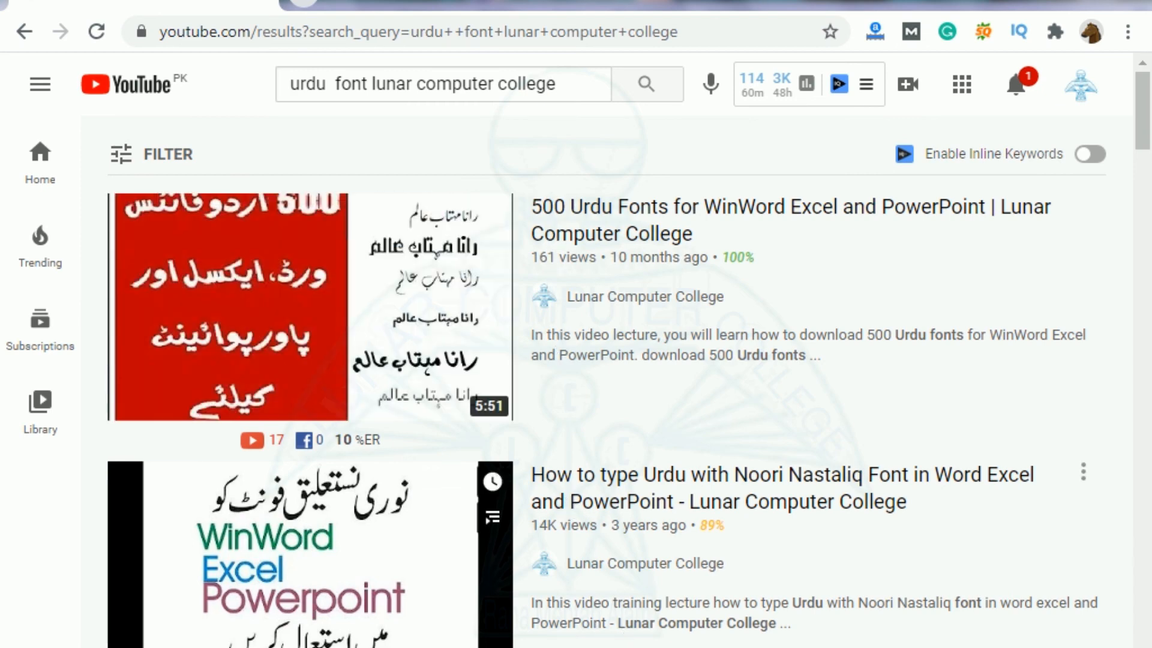
mouse_move(359, 483)
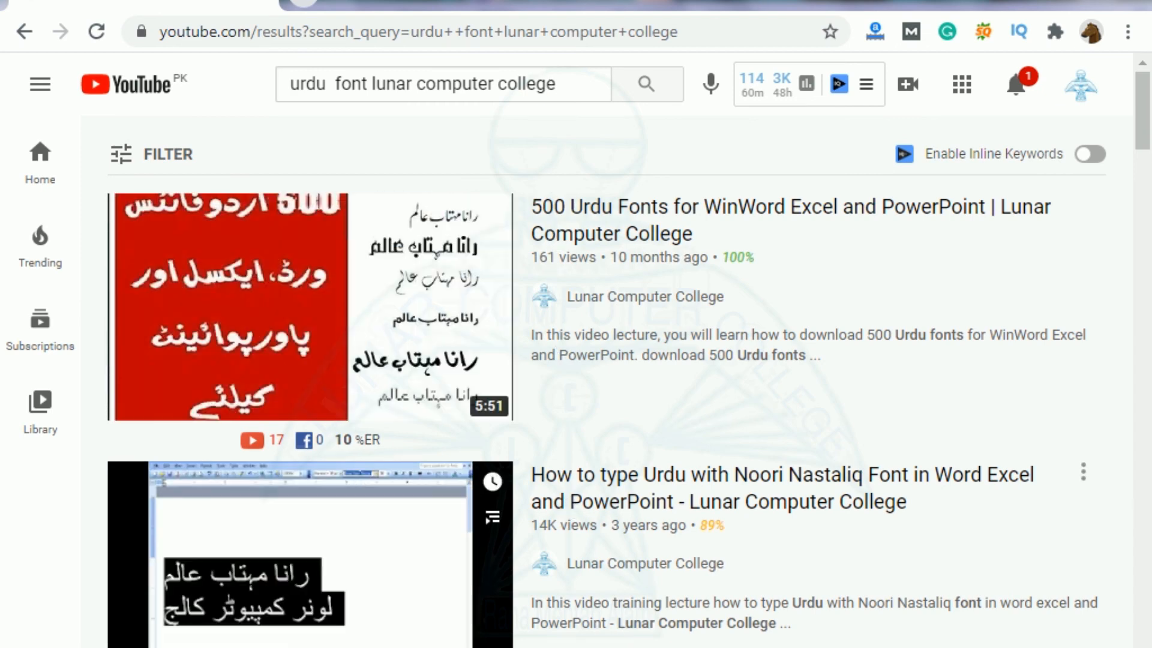